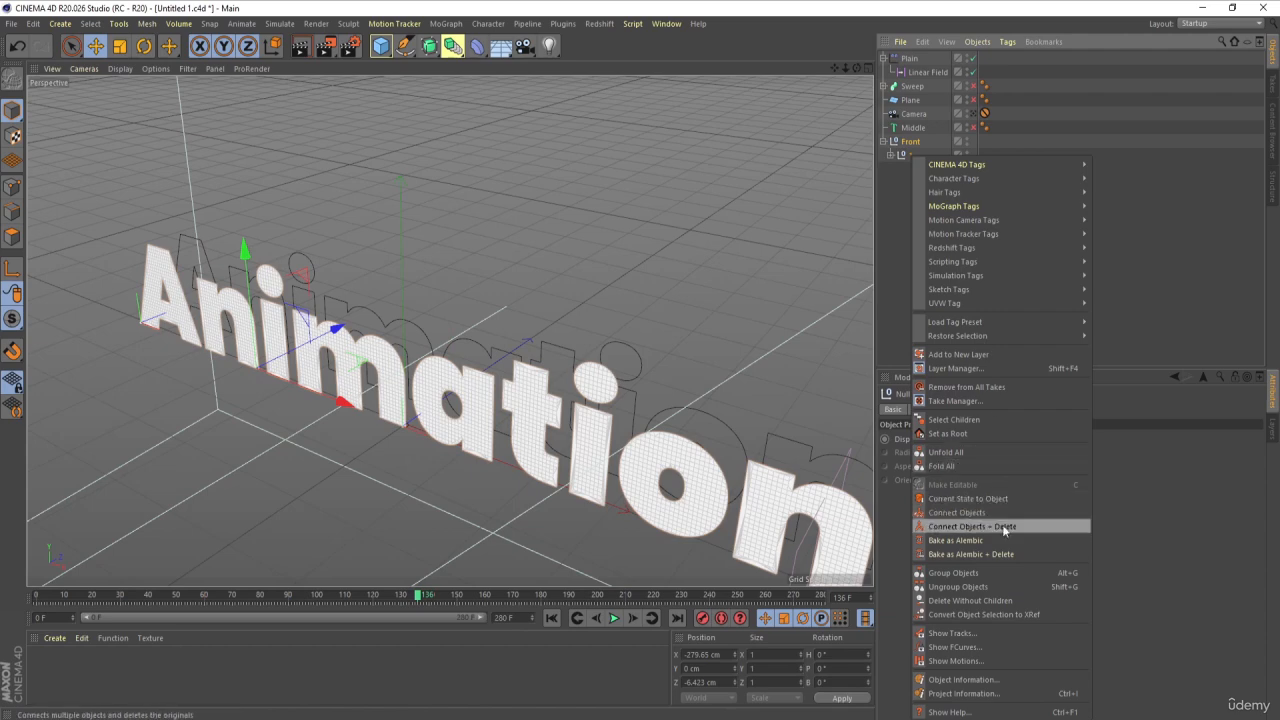
Connect the Front group's letter objects into one polygon object, deleting the originals, and select the merged text
left_click(1004, 527)
left_click(910, 152)
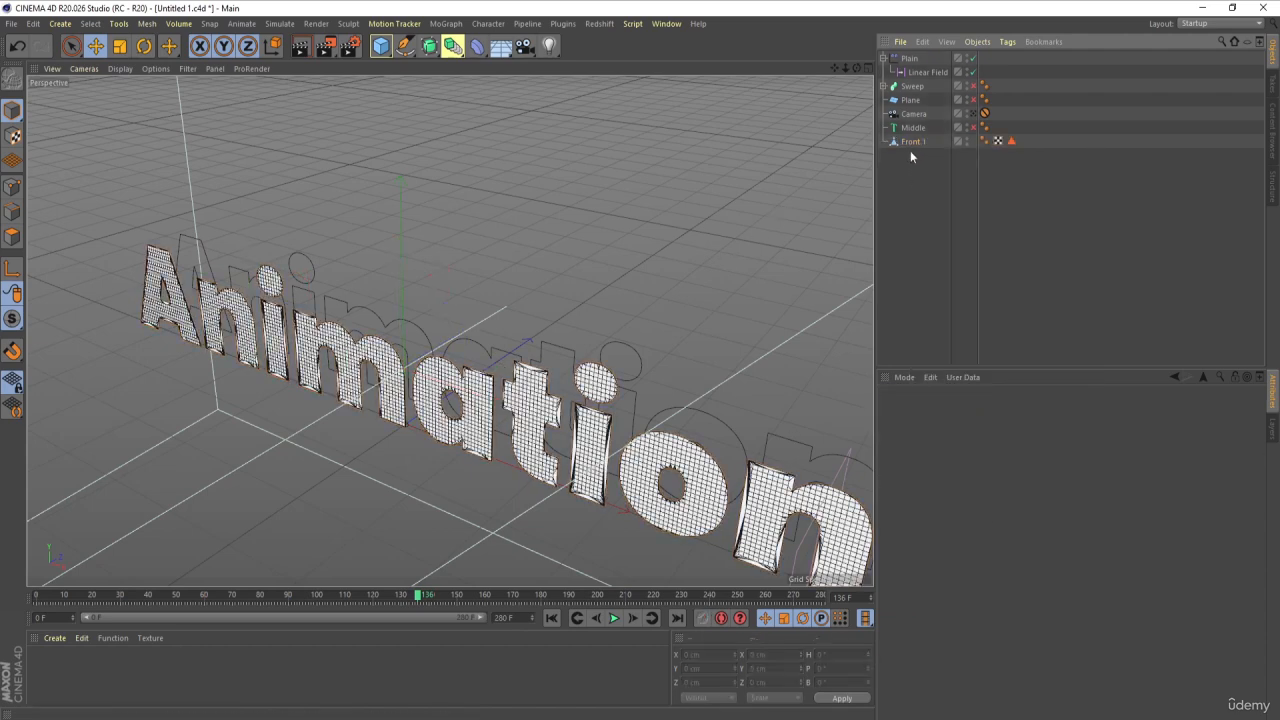
left_click(911, 141)
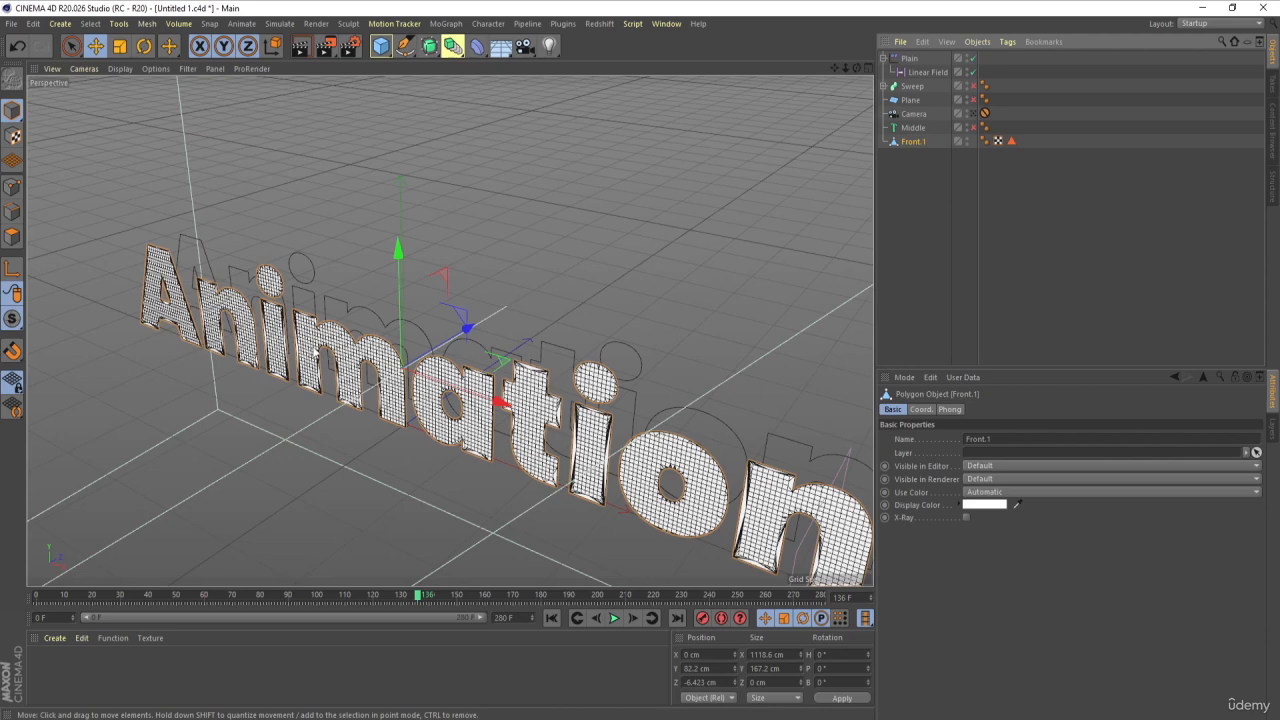
scroll(582, 437, "down", 3)
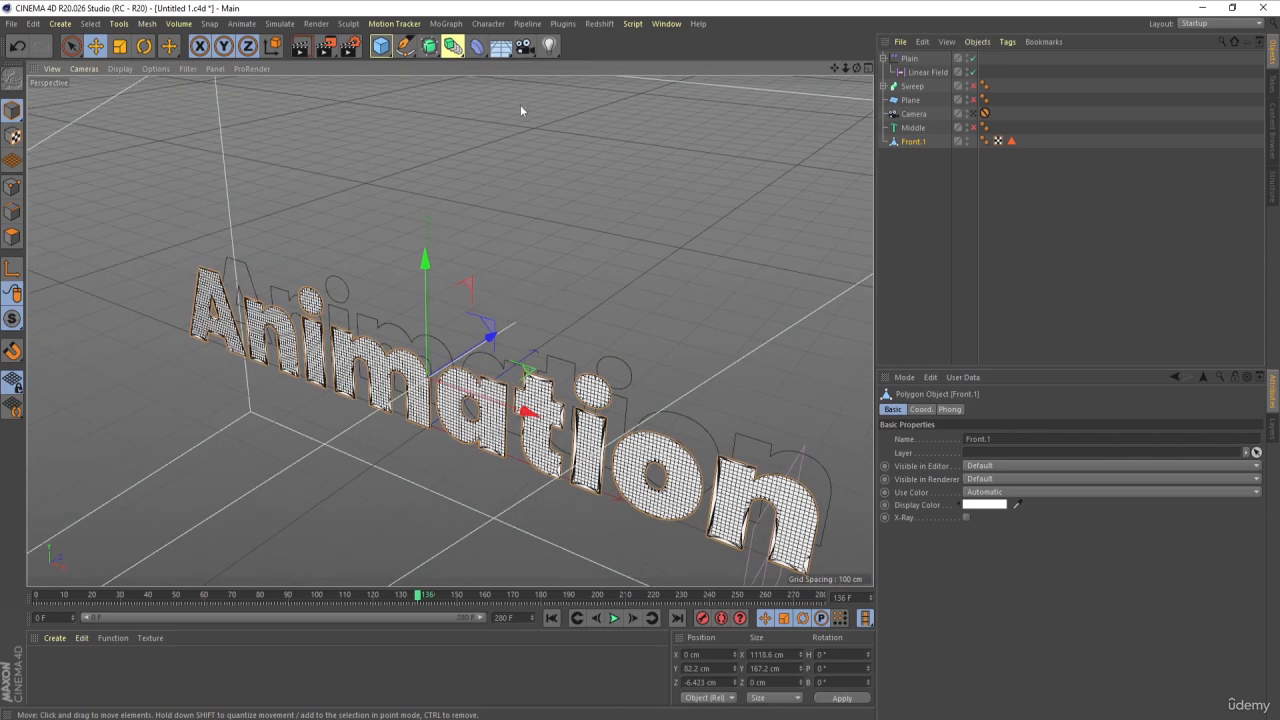
Add a Bend deformer as a child of Front.1 and show its object properties
left_click(477, 45)
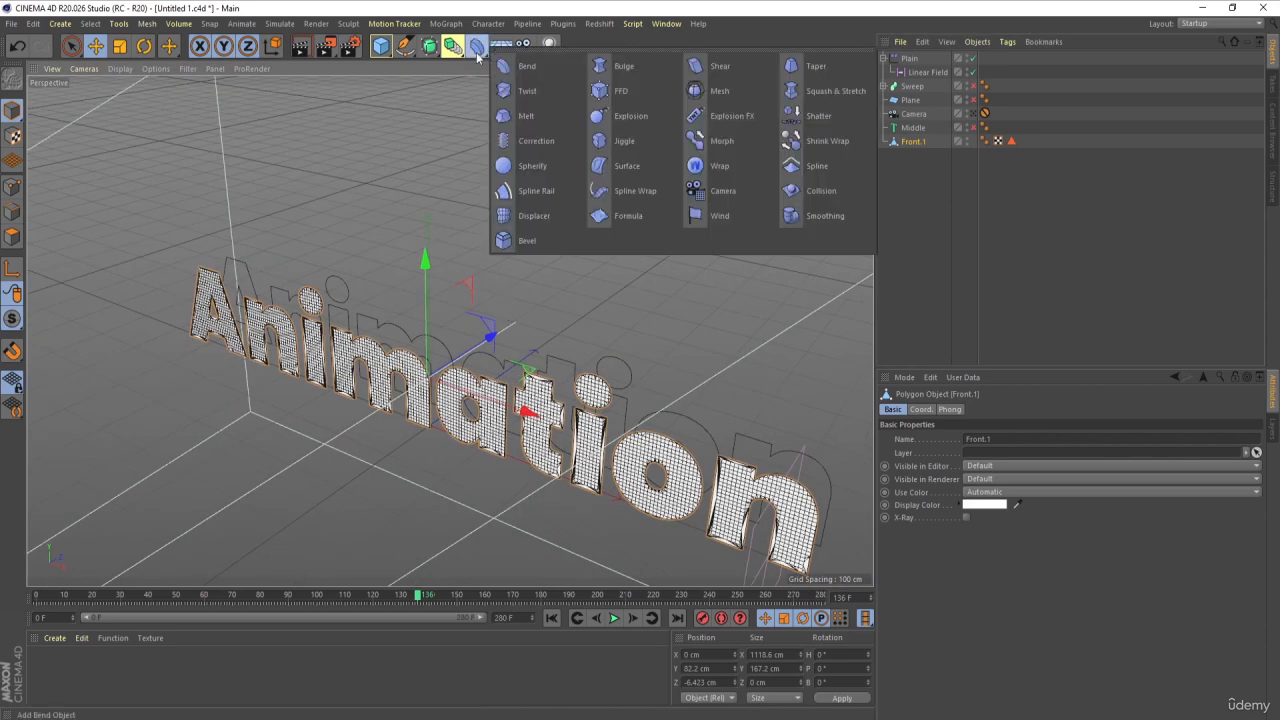
left_click(527, 67)
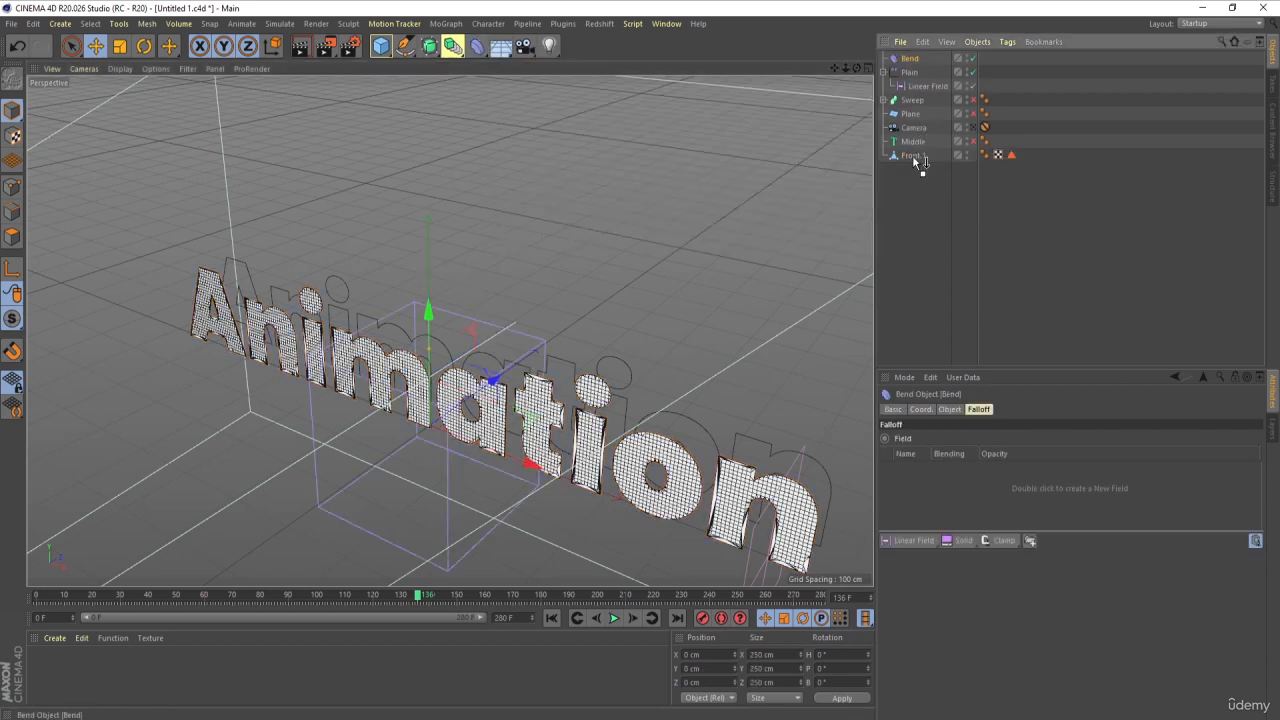
left_click_drag(919, 162, 913, 157)
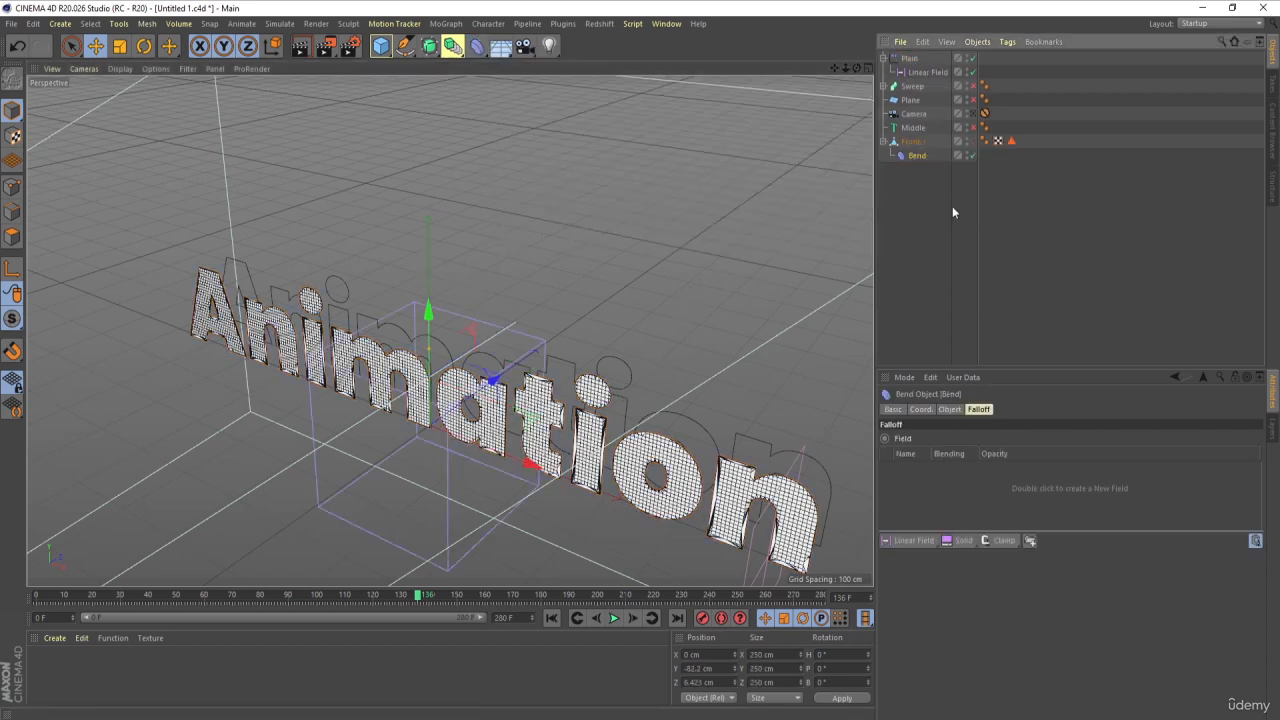
left_click(950, 409)
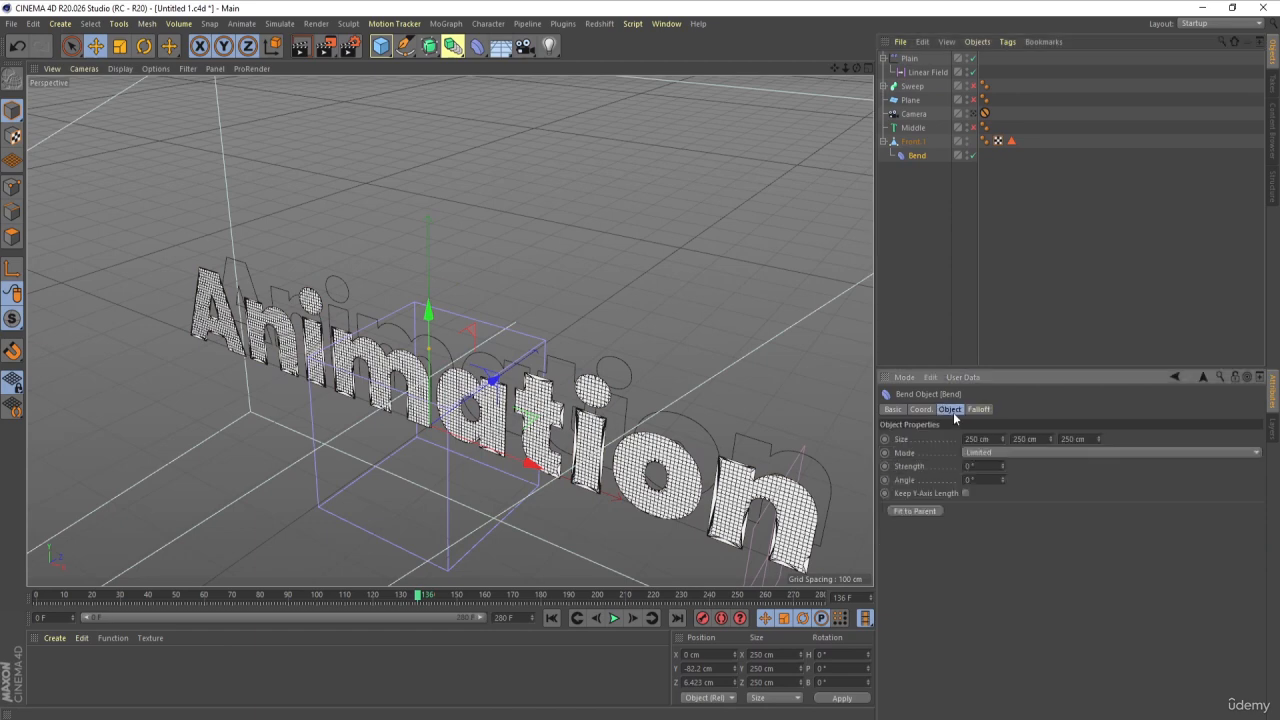
left_click(914, 511)
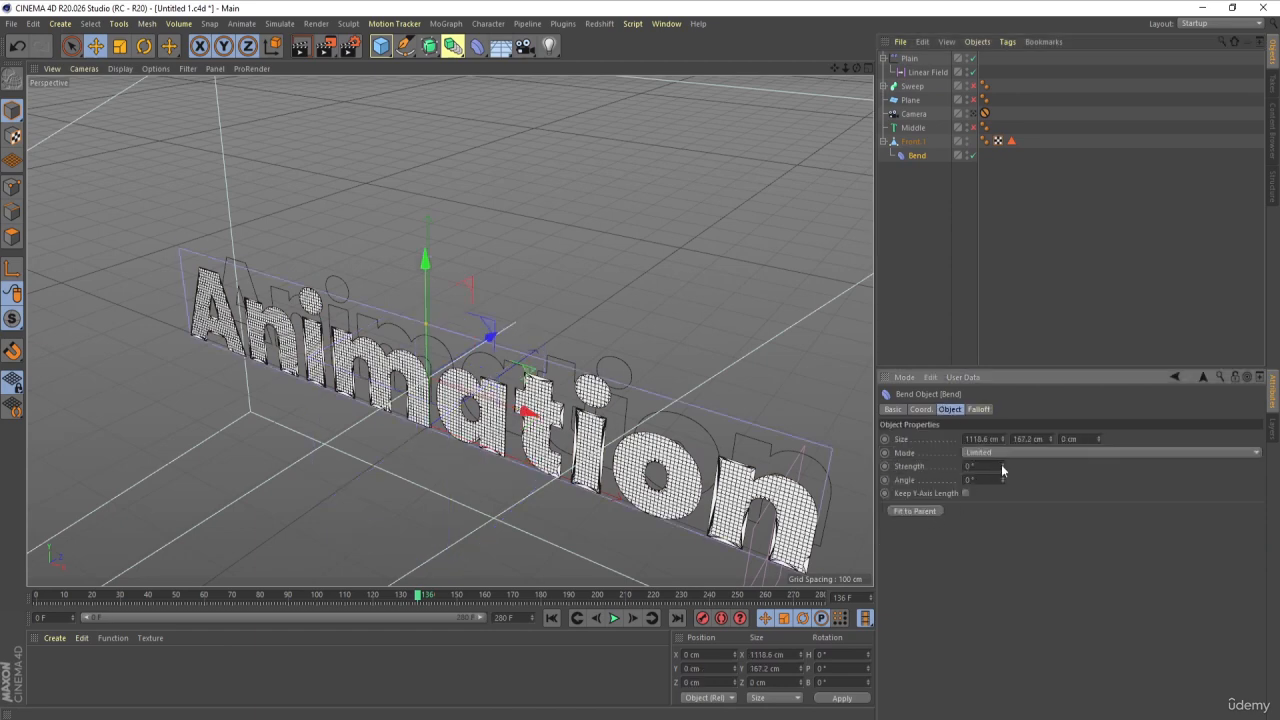
left_click_drag(1003, 470, 1003, 470)
key("ctrl+z")
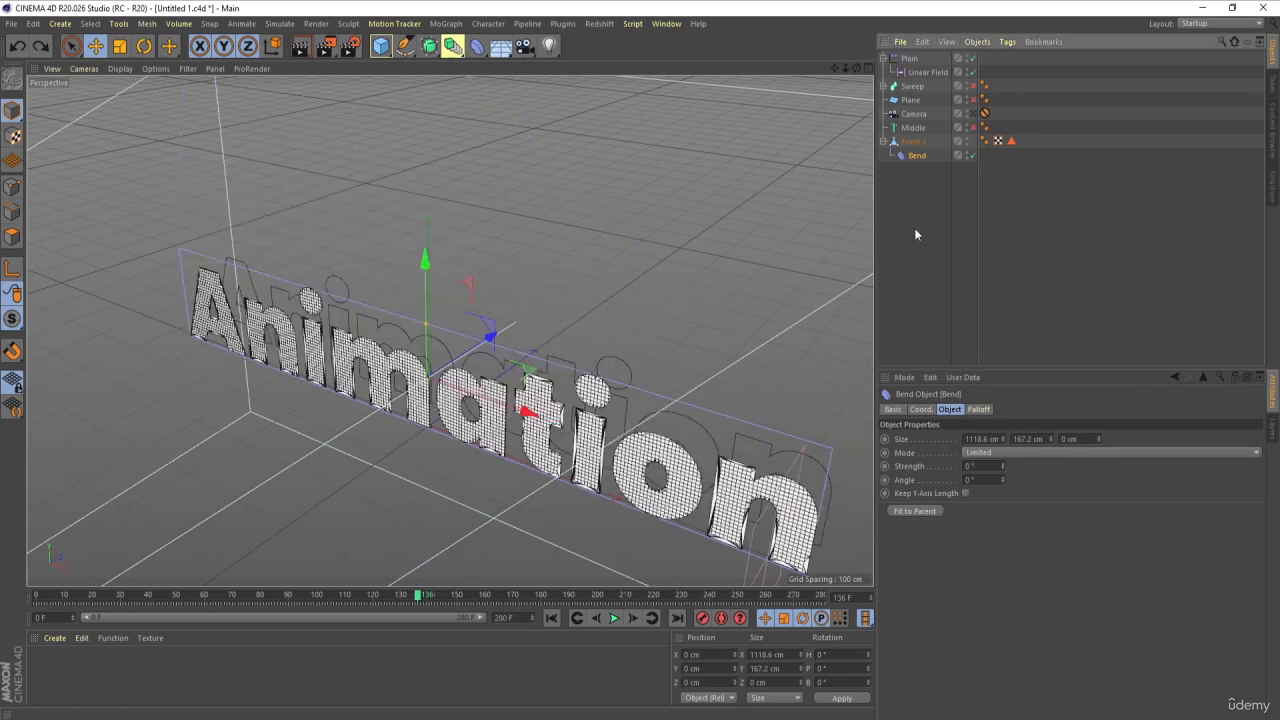
key("ctrl+z")
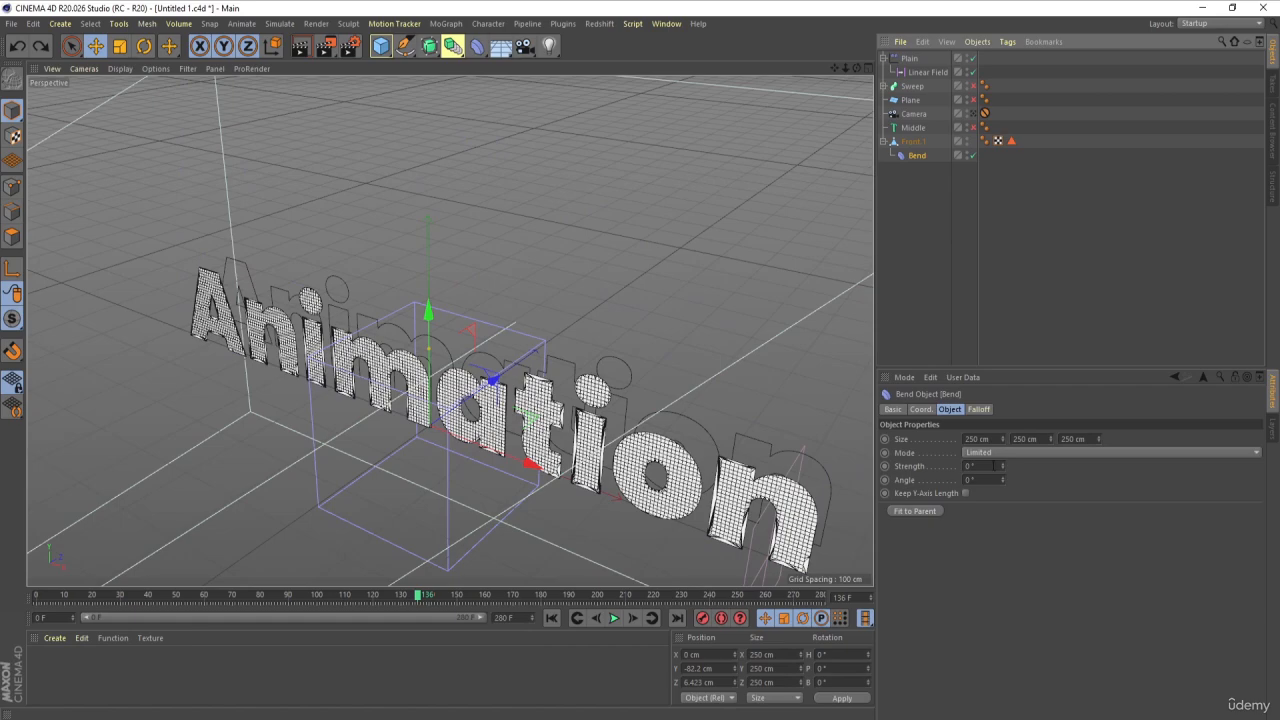
Set the Bend deformer's strength to 180°
left_click(987, 466)
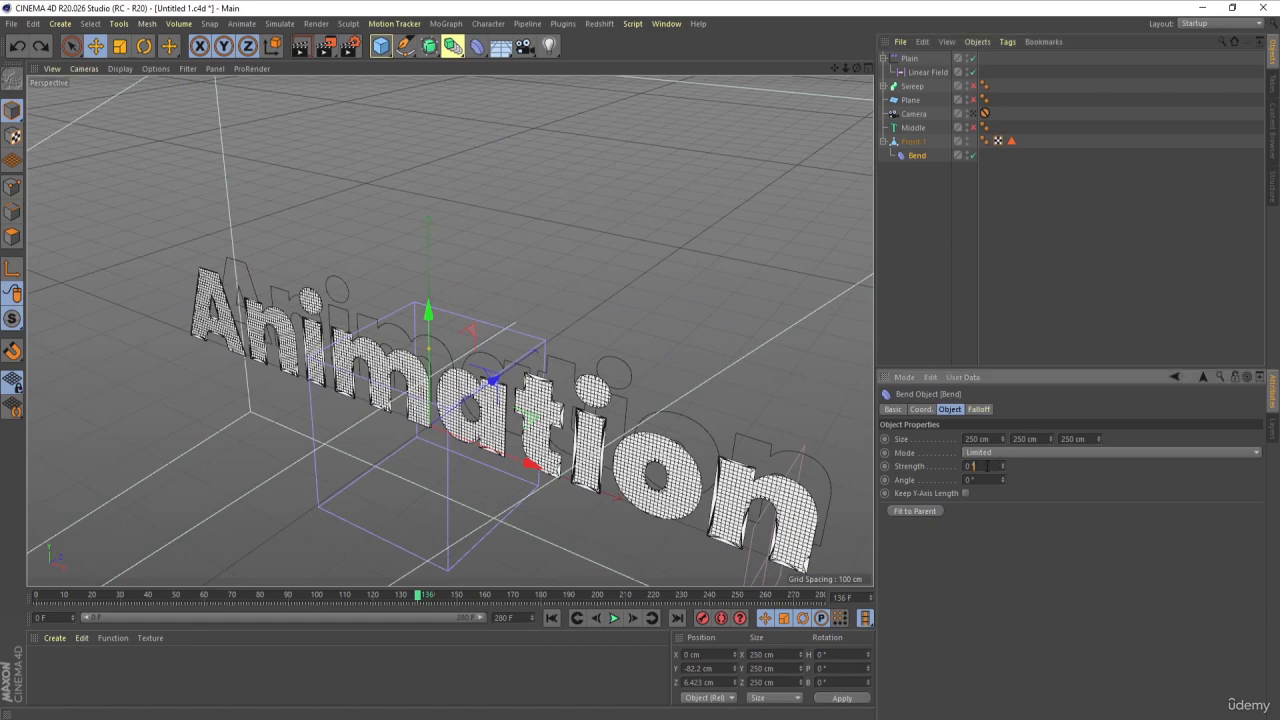
type("180")
key("Return")
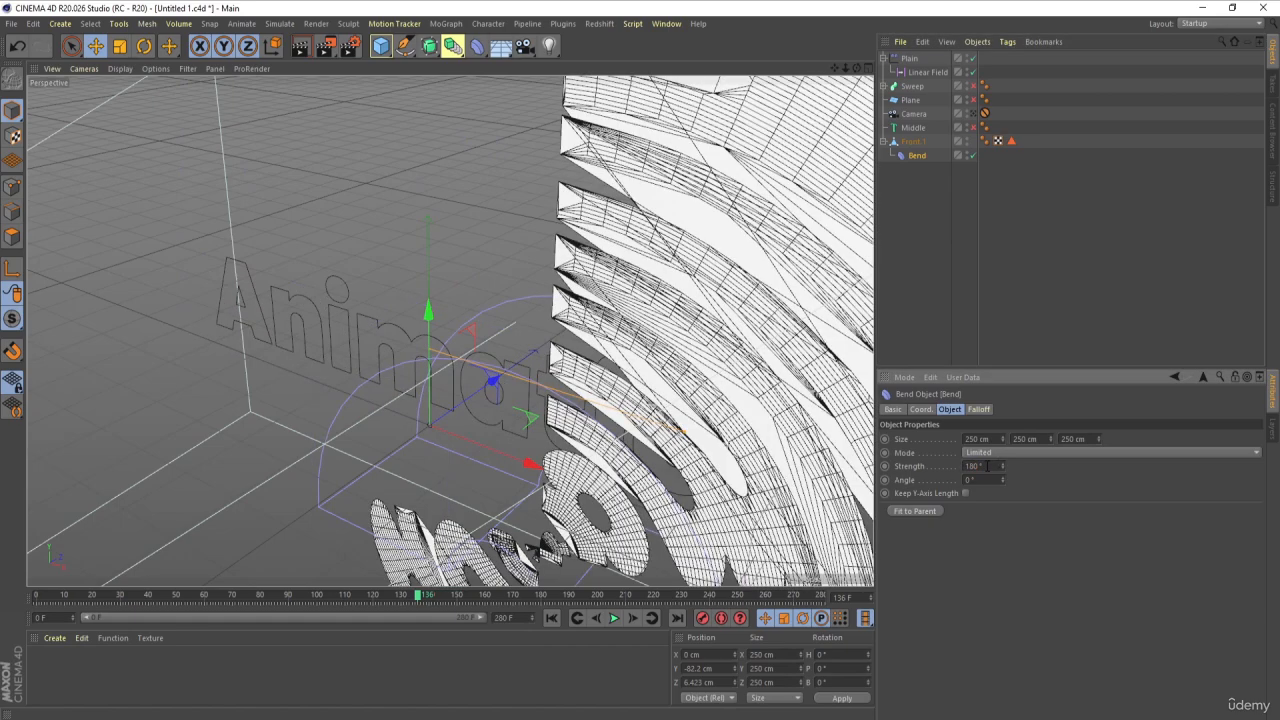
Rotate the Bend deformer to a pitch of -90° and a bank of 90° so the text folds back horizontally
left_click_drag(515, 417, 872, 566, "alt")
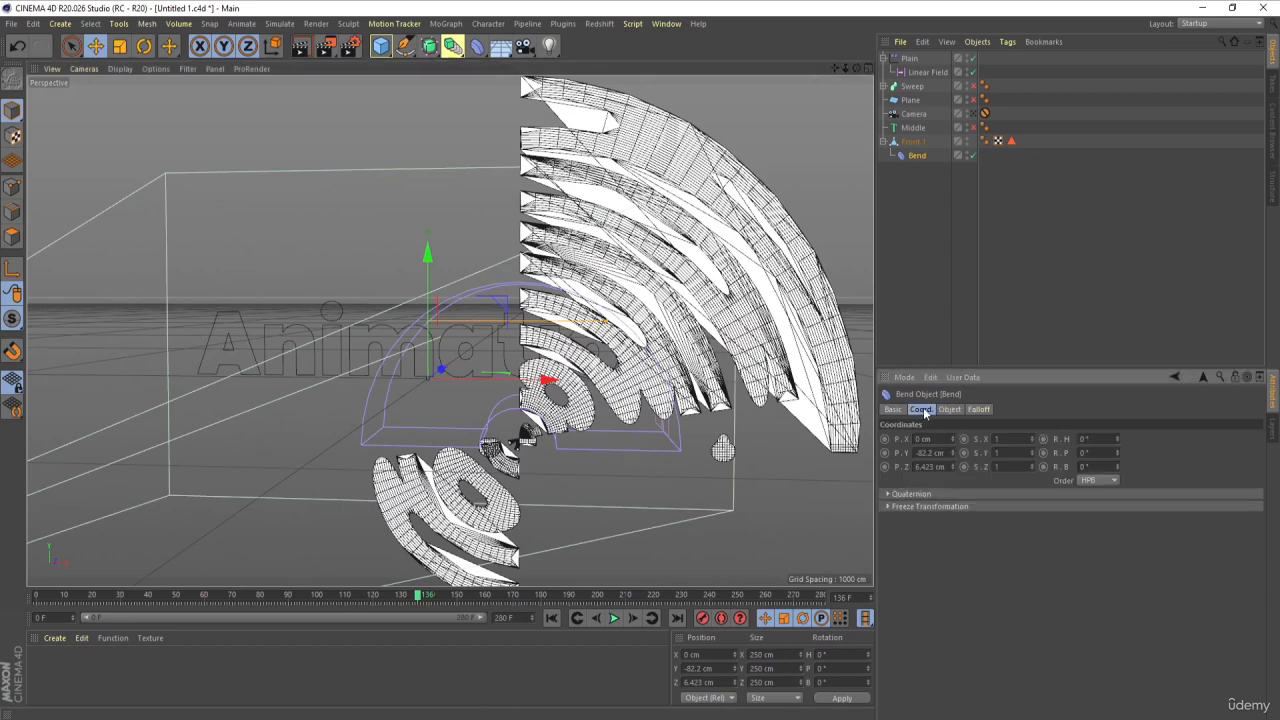
key("r")
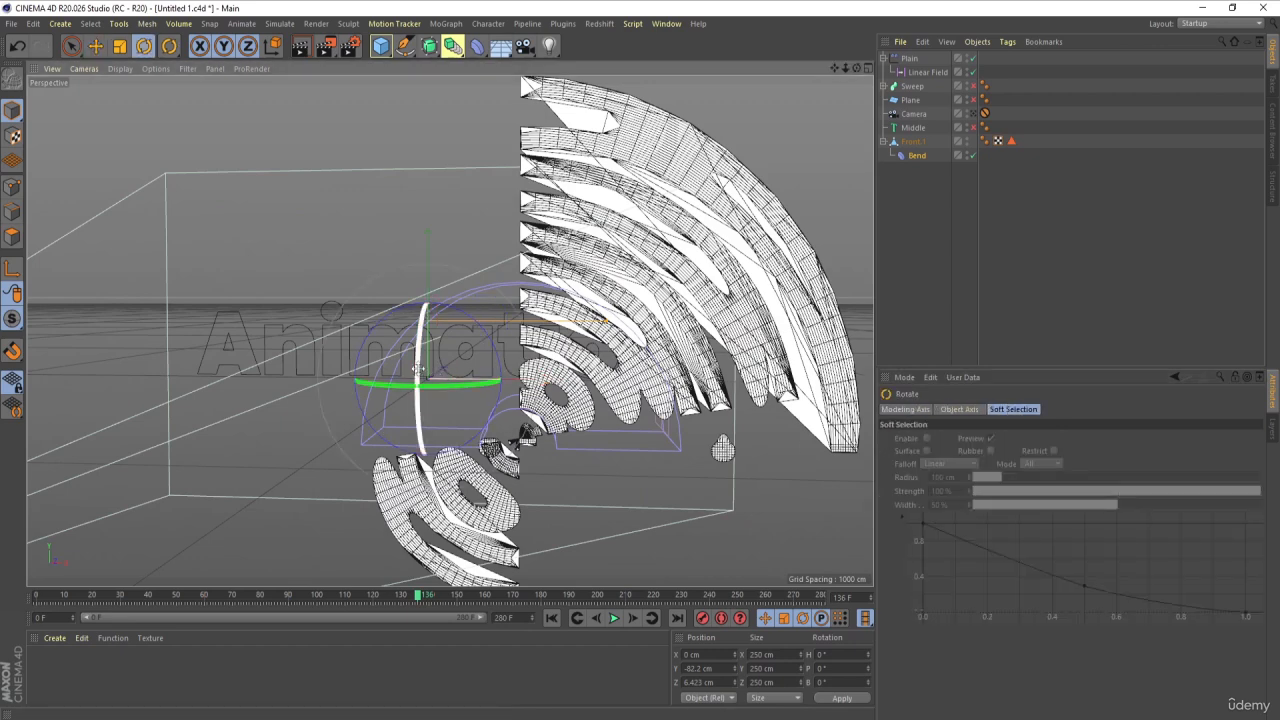
left_click_drag(418, 370, 472, 212)
left_click_drag(496, 348, 300, 473, "alt")
left_click_drag(487, 448, 545, 462, "alt")
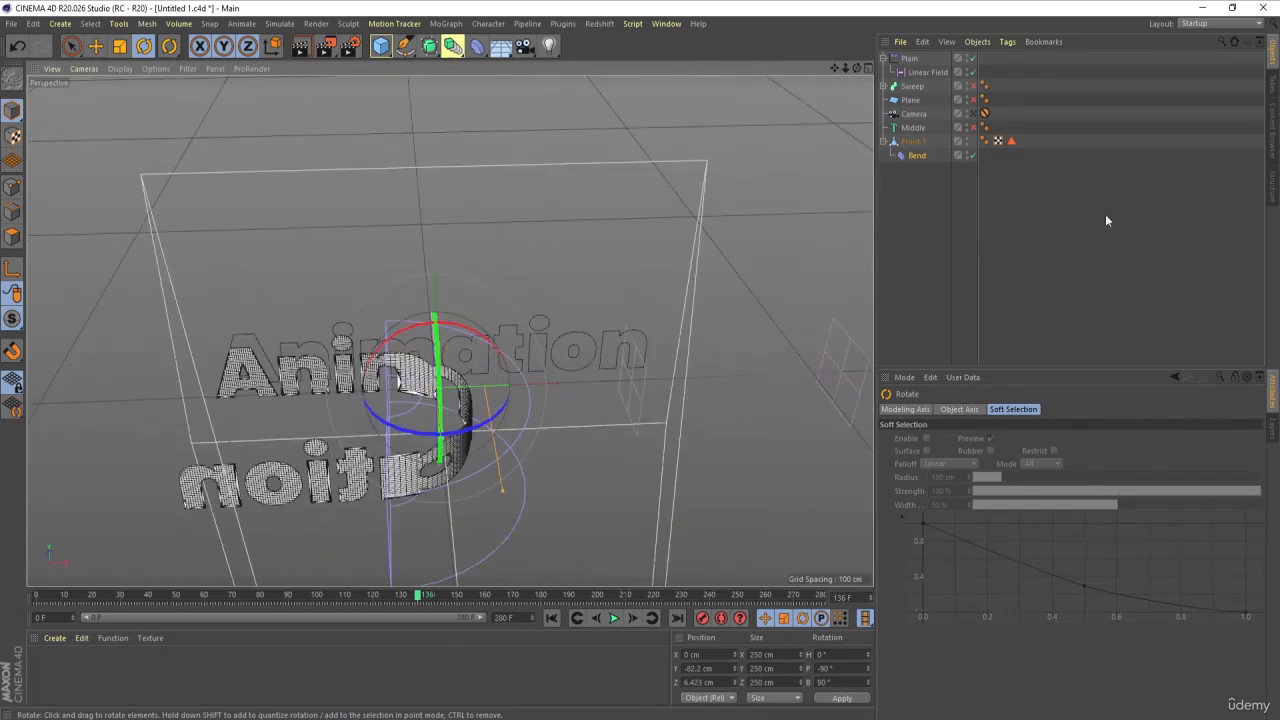
left_click(1039, 248)
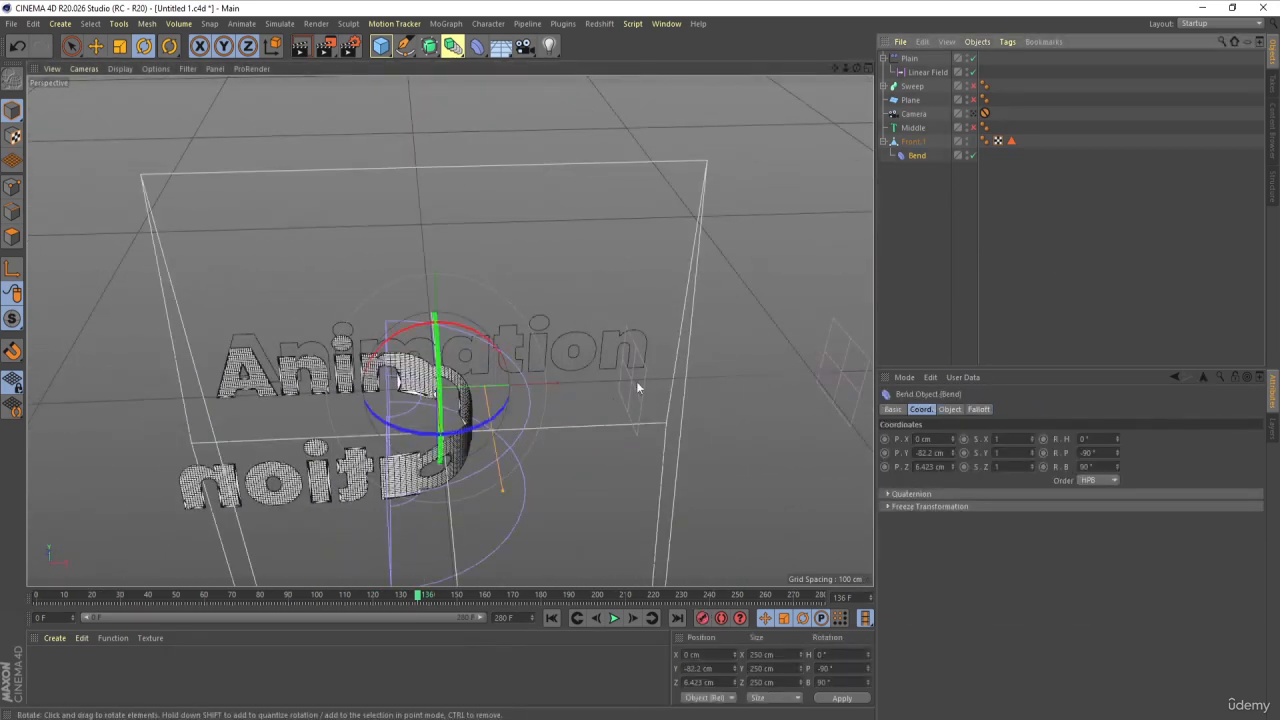
Scale the Bend deformer down uniformly to about 148 cm
key("t")
left_click_drag(711, 417, 476, 432)
scroll(430, 425, "up", 5)
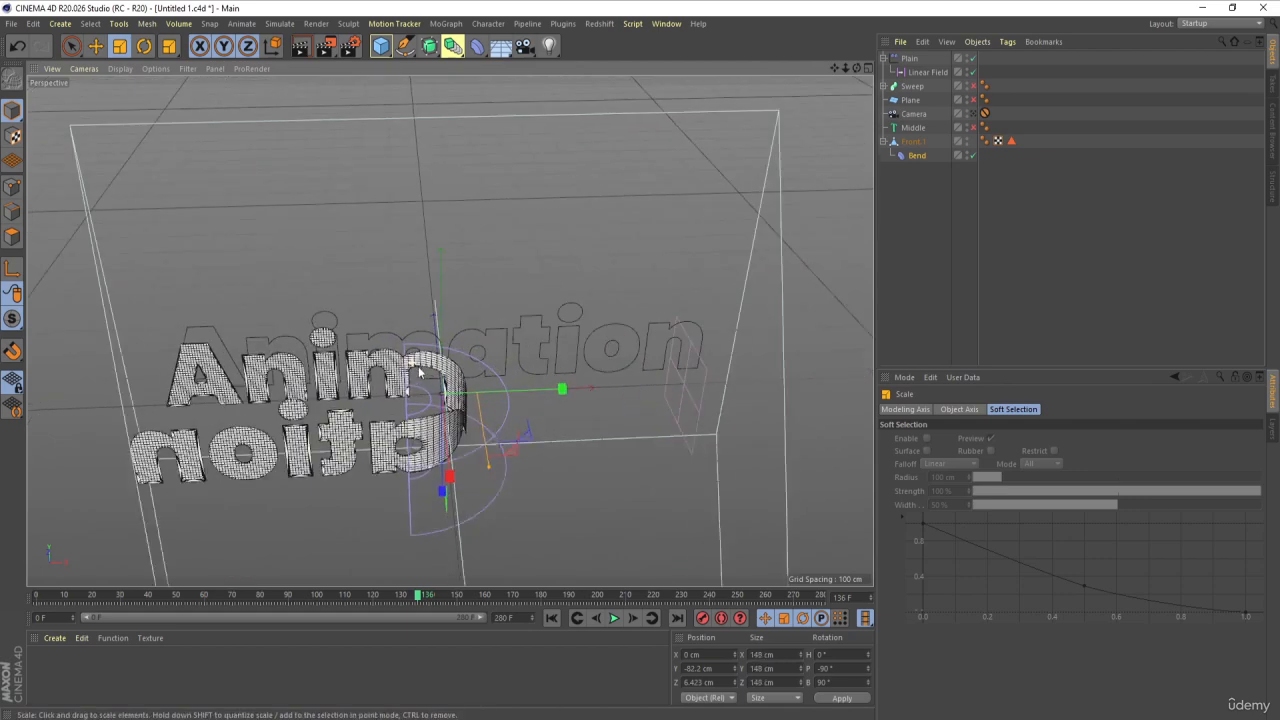
Look through the scene camera and move the Bend deformer along X to about 38.7 cm
key("e")
left_click_drag(376, 423, 530, 510, "alt")
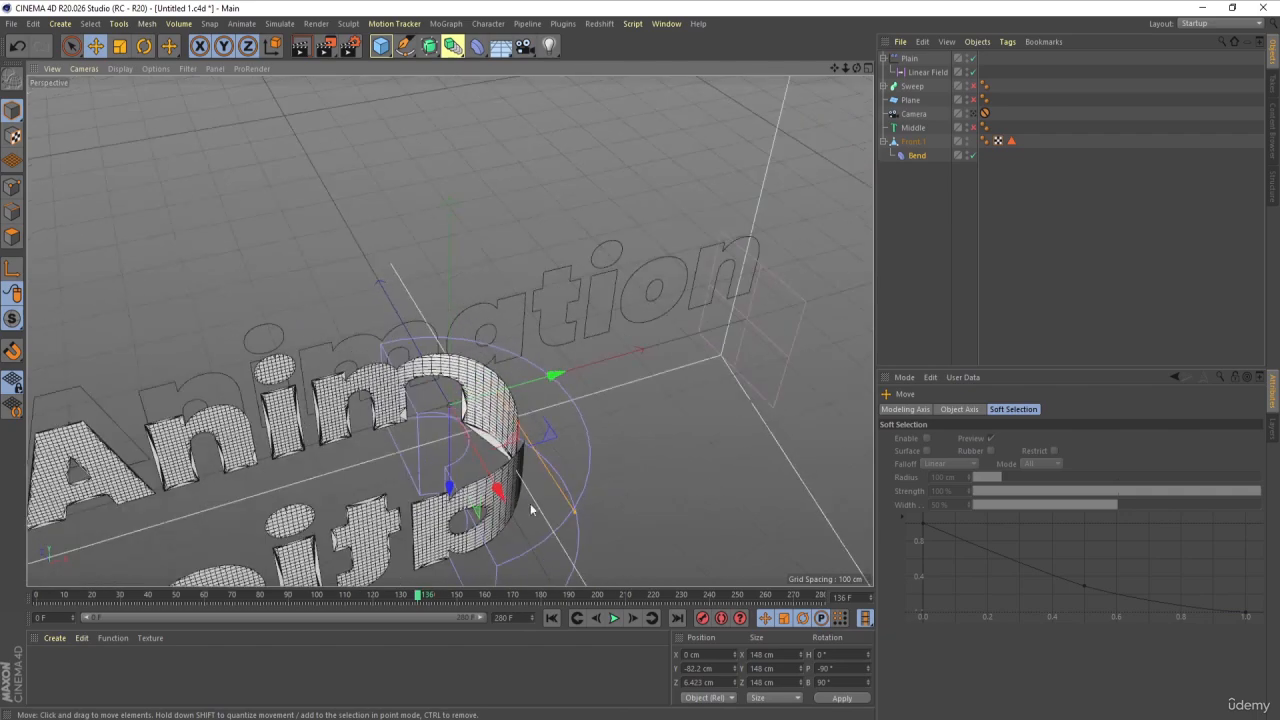
left_click_drag(430, 383, 700, 393, "alt")
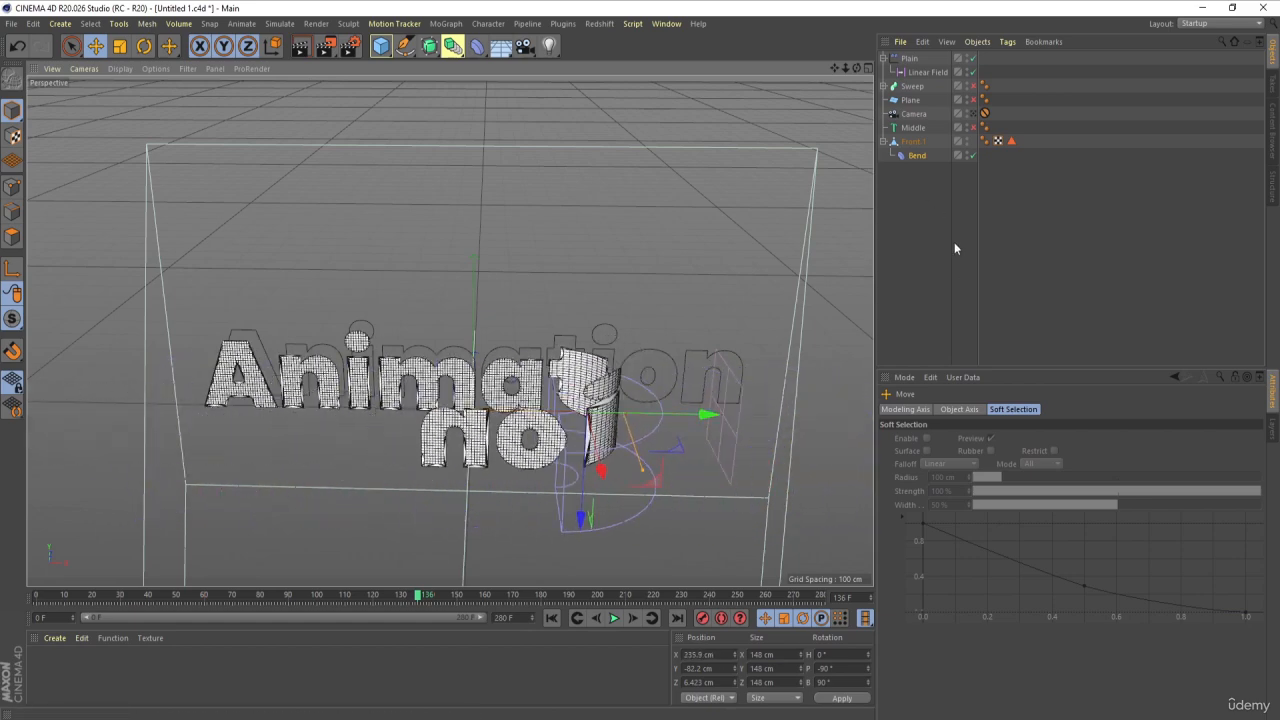
left_click(983, 113)
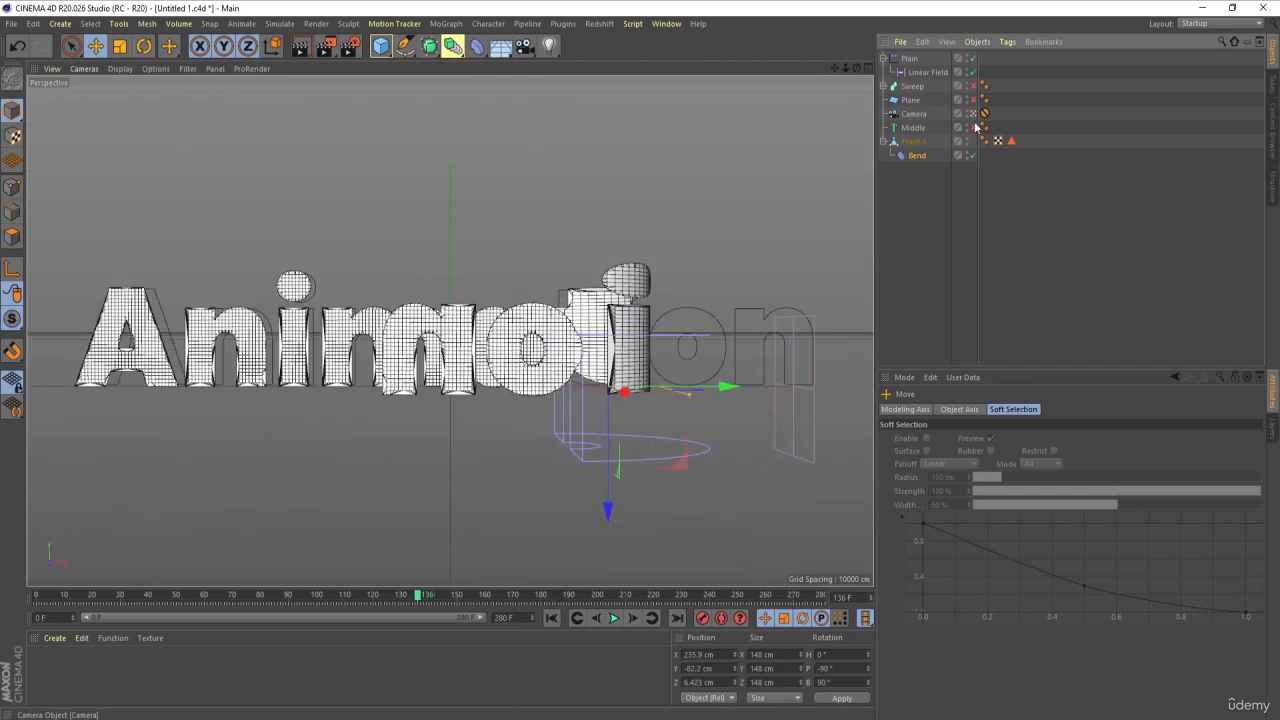
left_click_drag(725, 388, 593, 387)
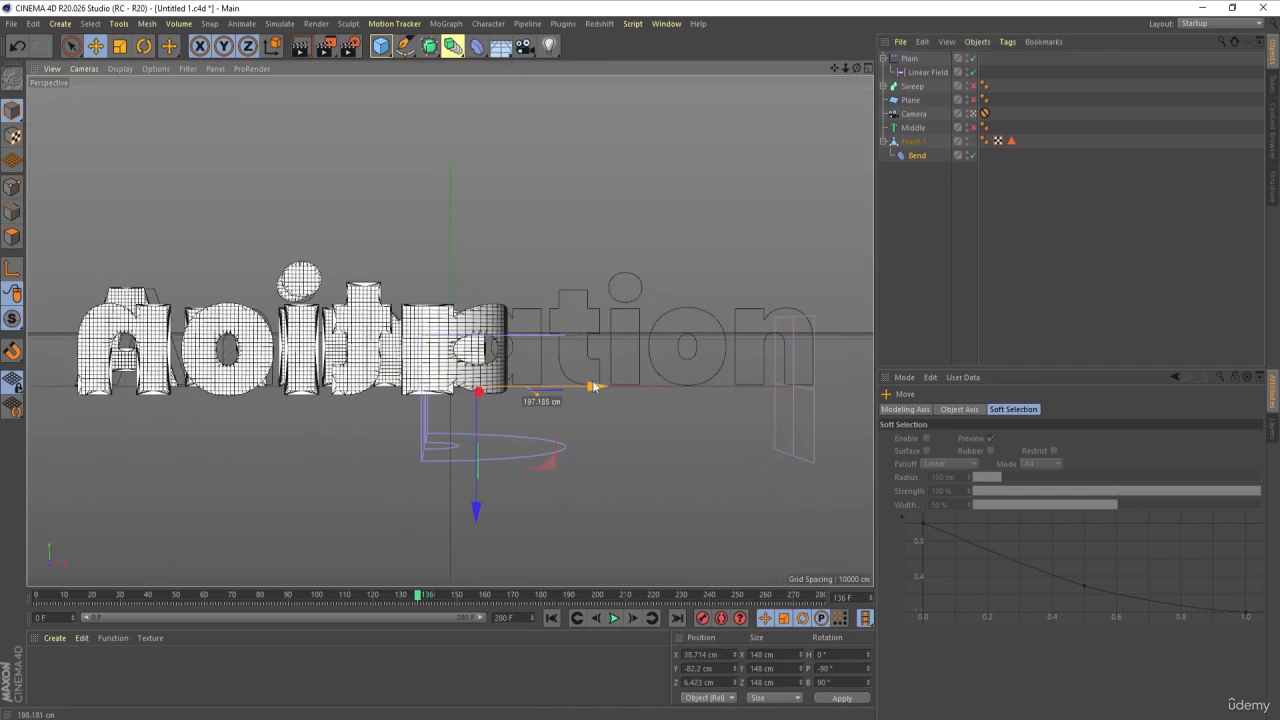
Set the Bend deformer's angle to 20° so the folded letters drop below the word
left_click(916, 157)
left_click(952, 410)
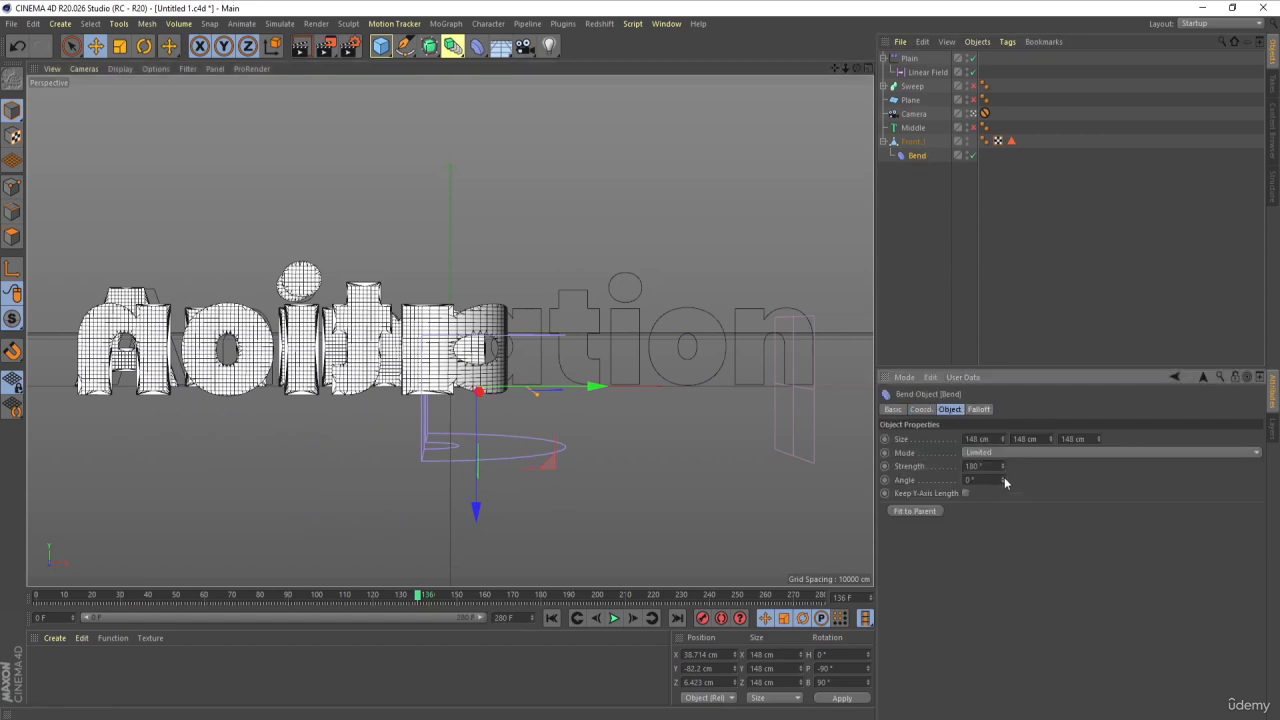
mouse_move(1005, 483)
left_mouse_down()
mouse_move(1004, 414)
mouse_move(1004, 483)
mouse_move(1004, 469)
left_mouse_up()
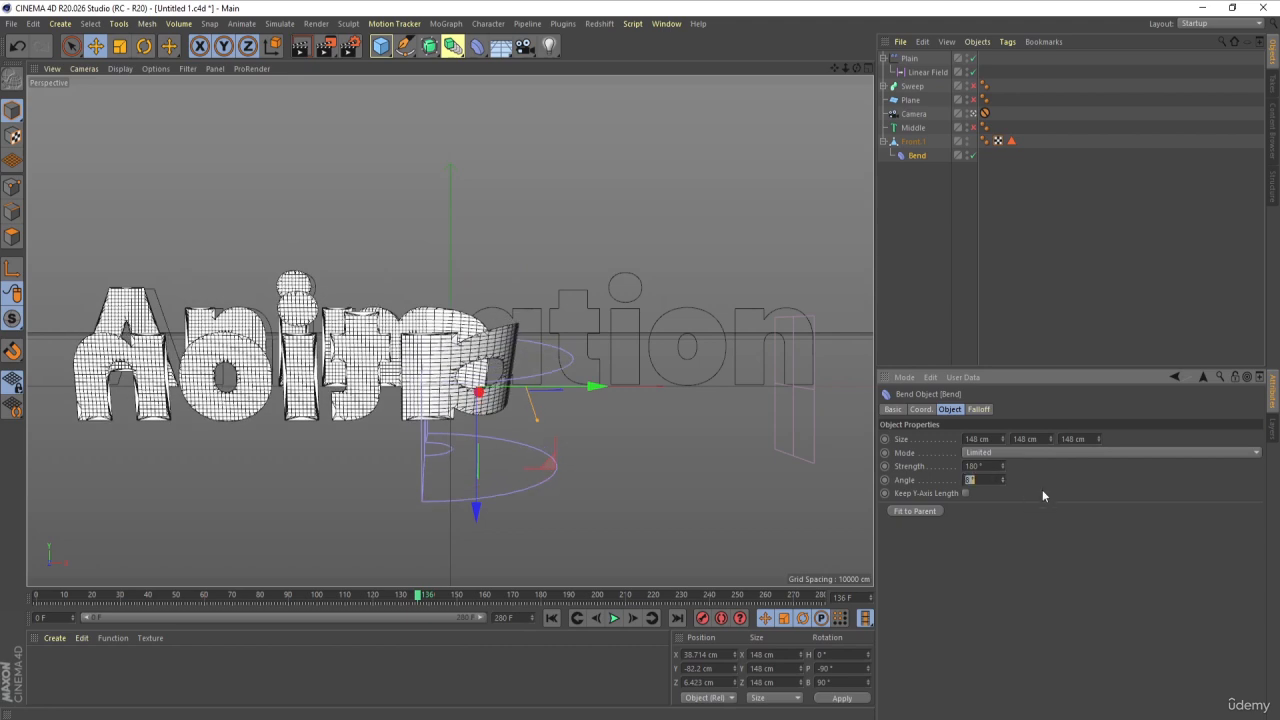
type("20")
key("Return")
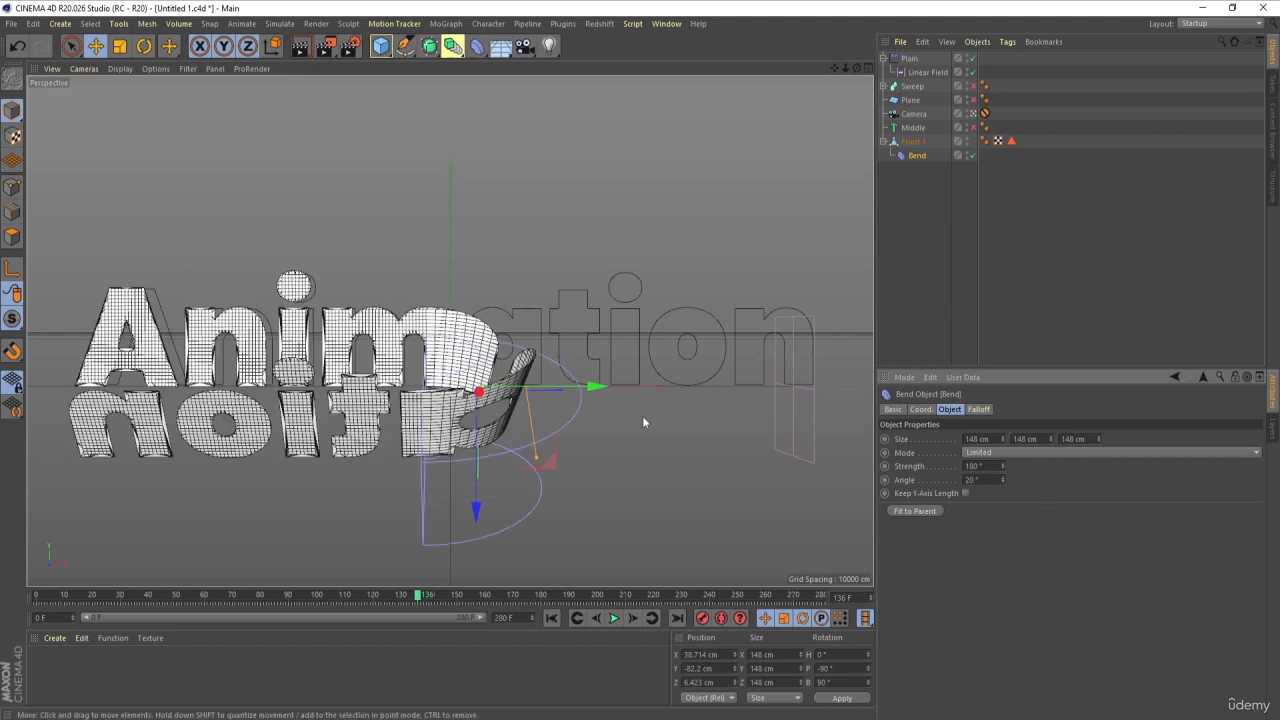
Scale the Bend deformer up uniformly to about 195 cm
left_click(965, 205)
left_click(915, 155)
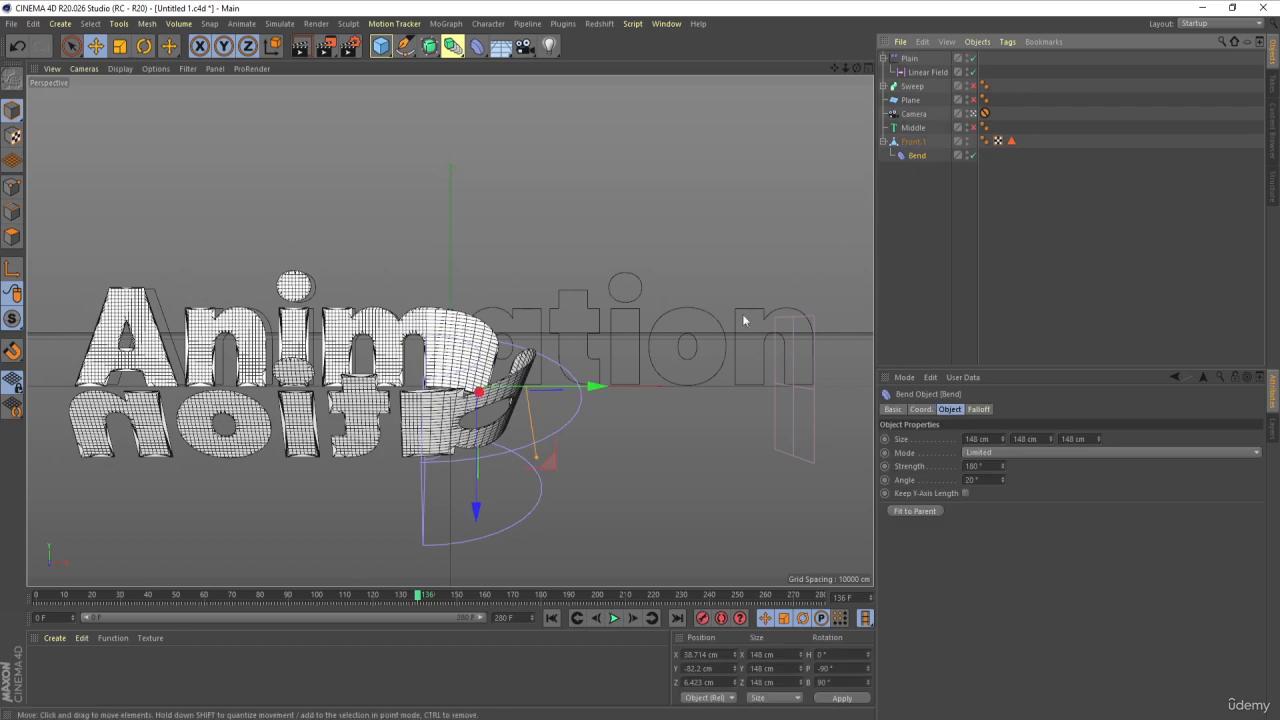
key("t")
left_click_drag(689, 479, 804, 378)
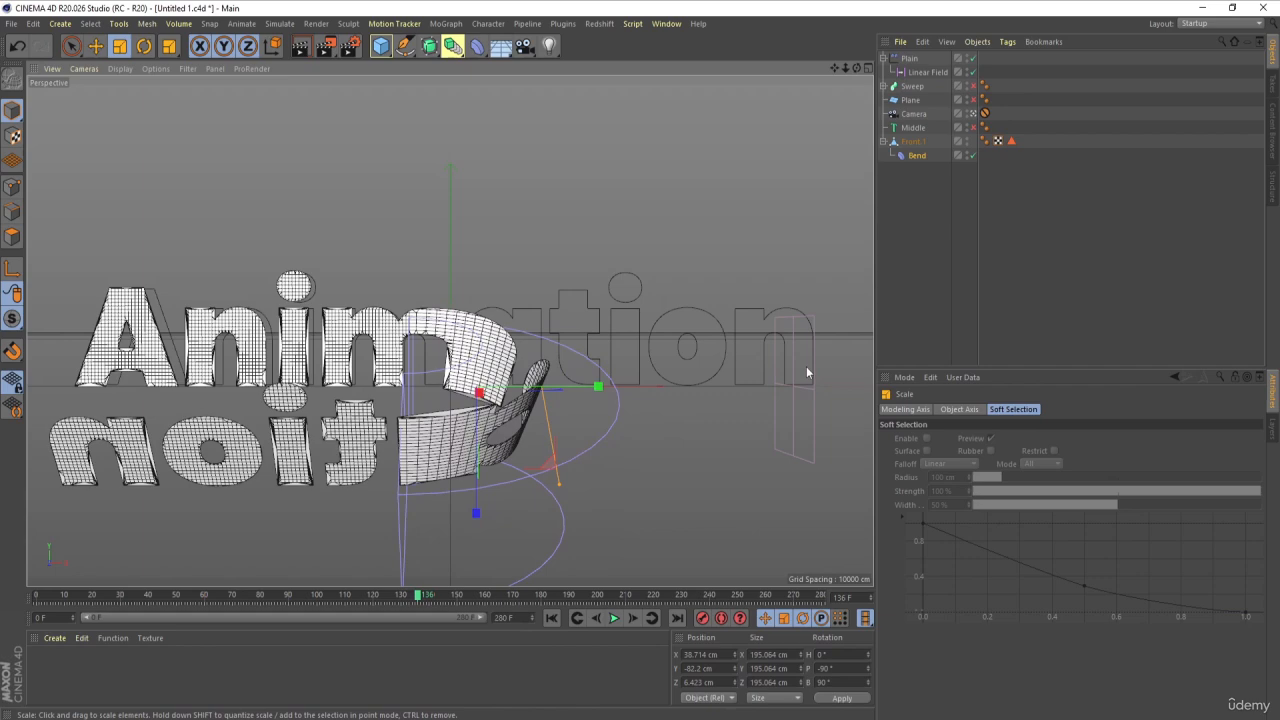
Move the Bend deformer along X to about 24.7 cm
left_click(917, 238)
left_click(914, 156)
key("e")
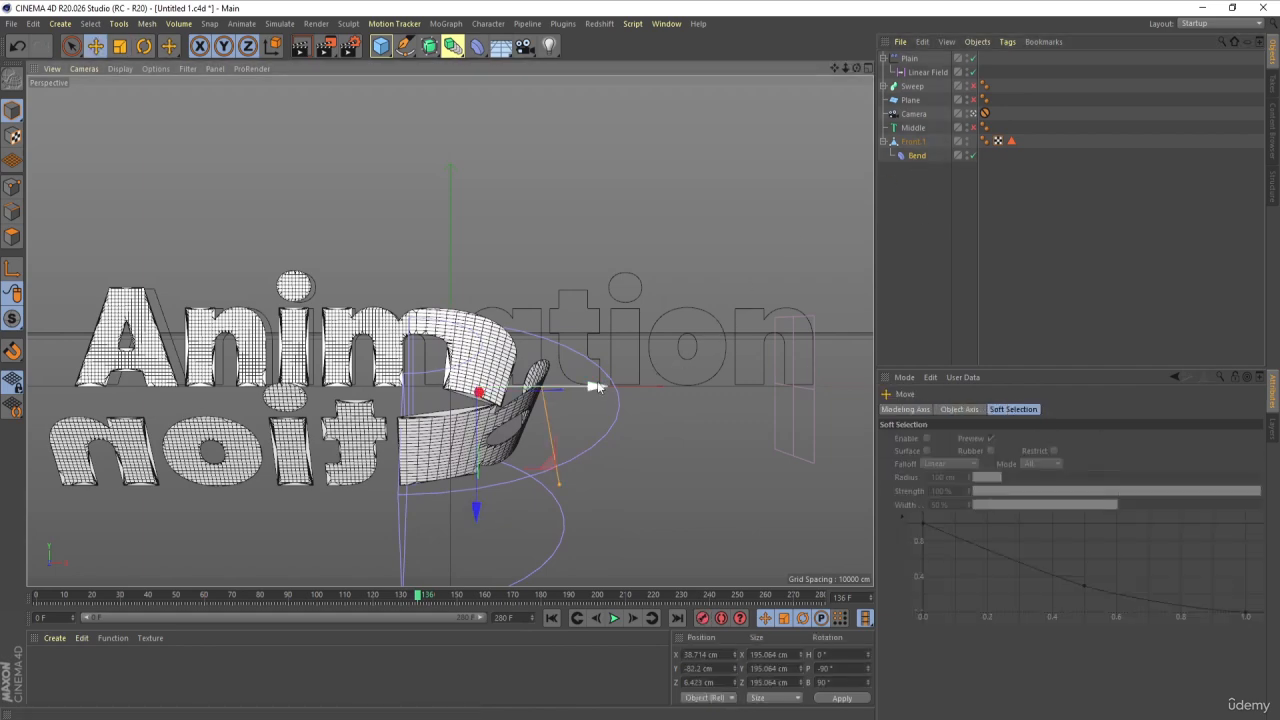
left_click_drag(591, 383, 584, 329)
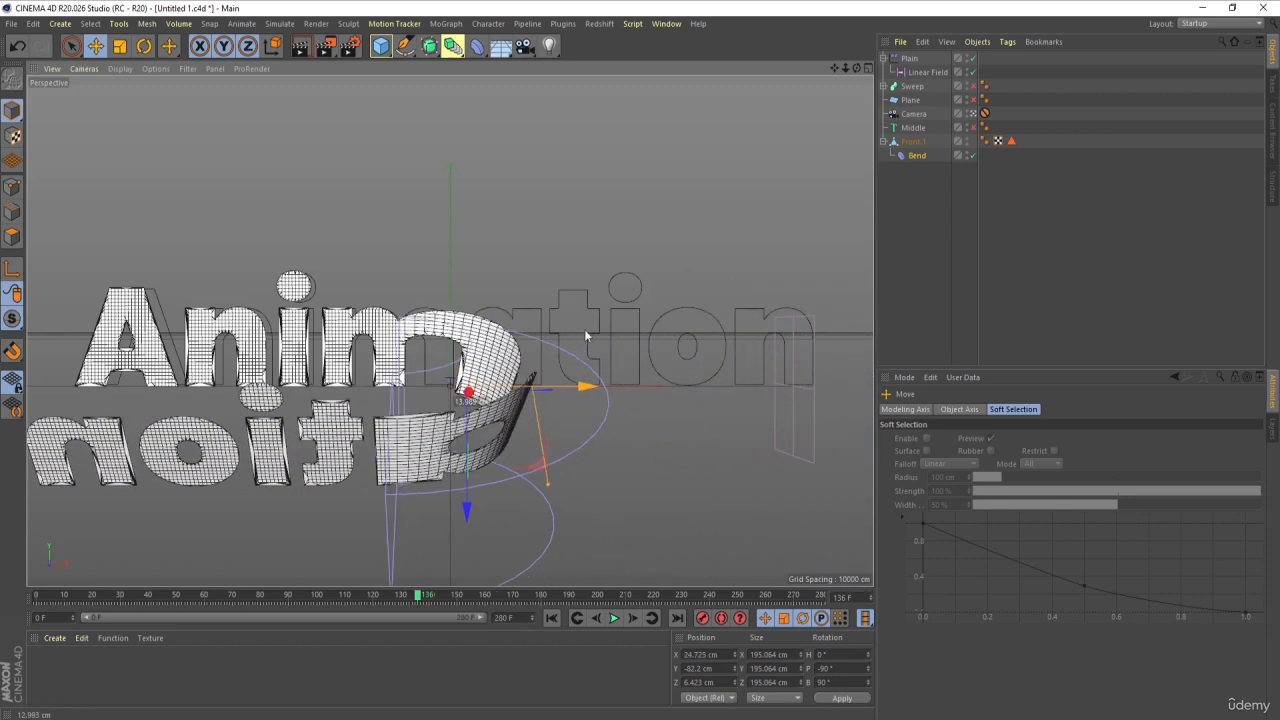
Enable Keep Y-Axis Length for the Bend deformer and move it along X to about -617.5 cm, beyond the word's start
left_click(917, 156)
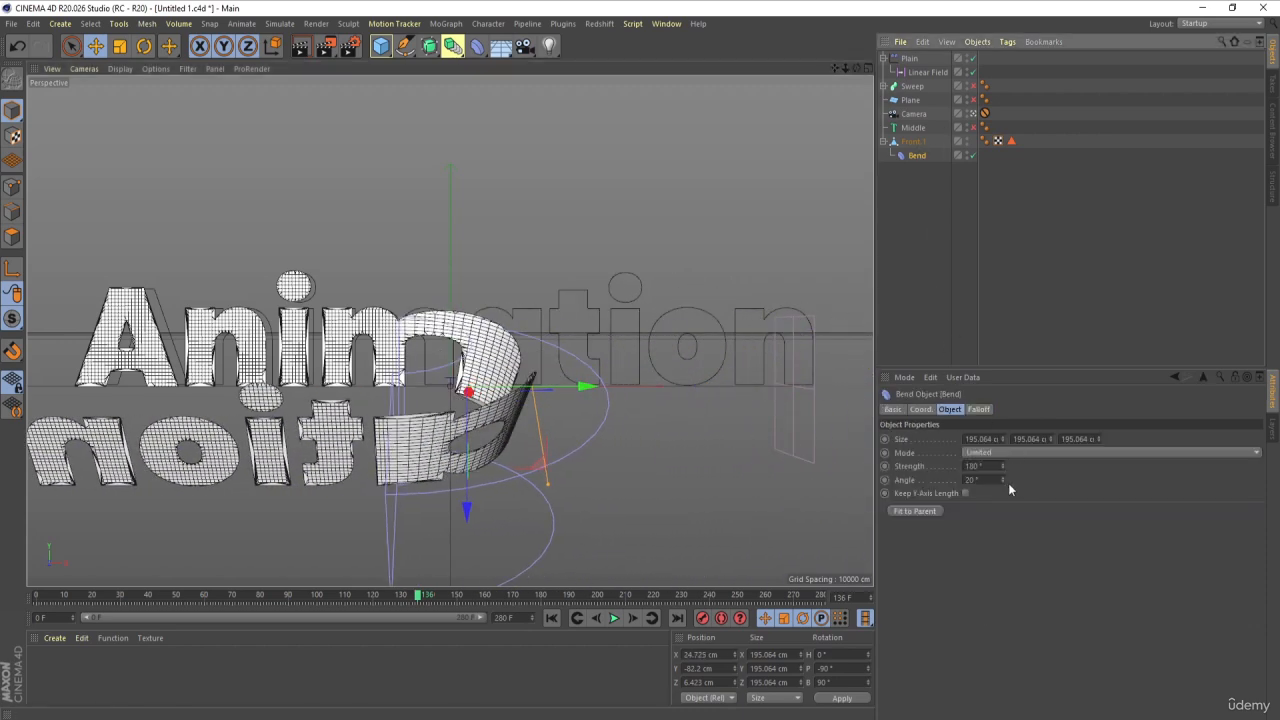
left_click(965, 493)
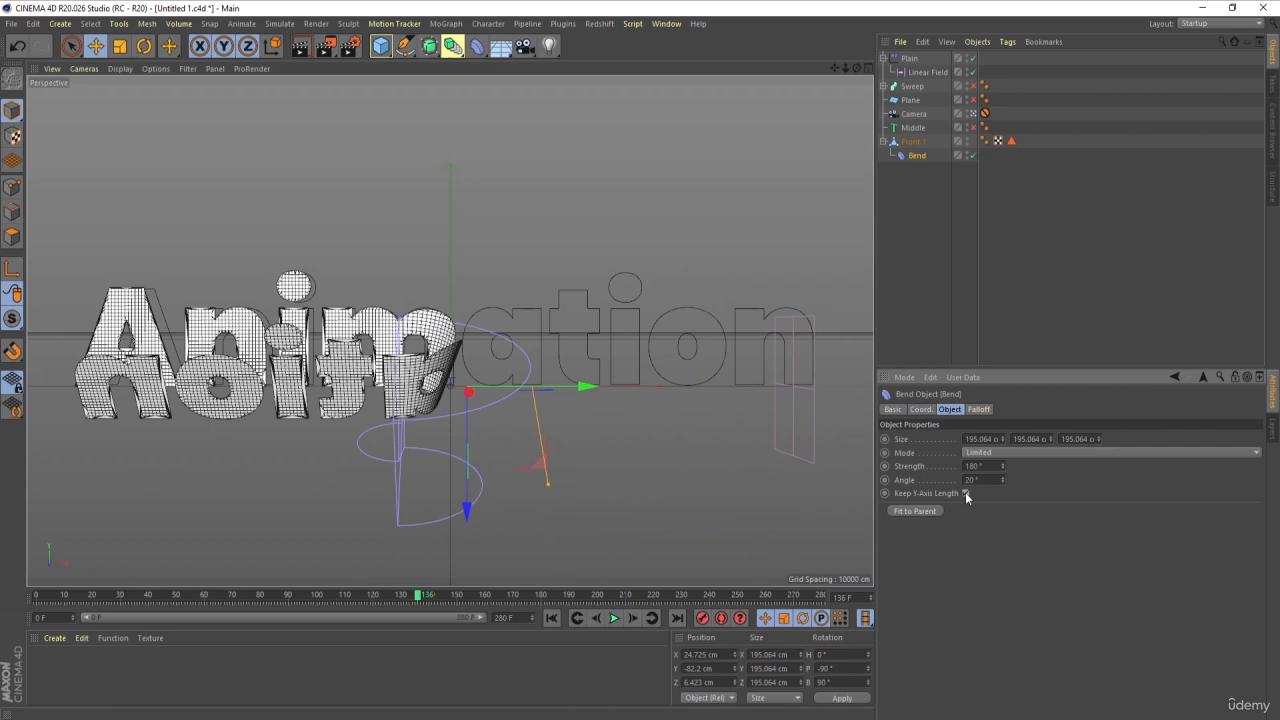
left_click_drag(550, 384, 131, 322)
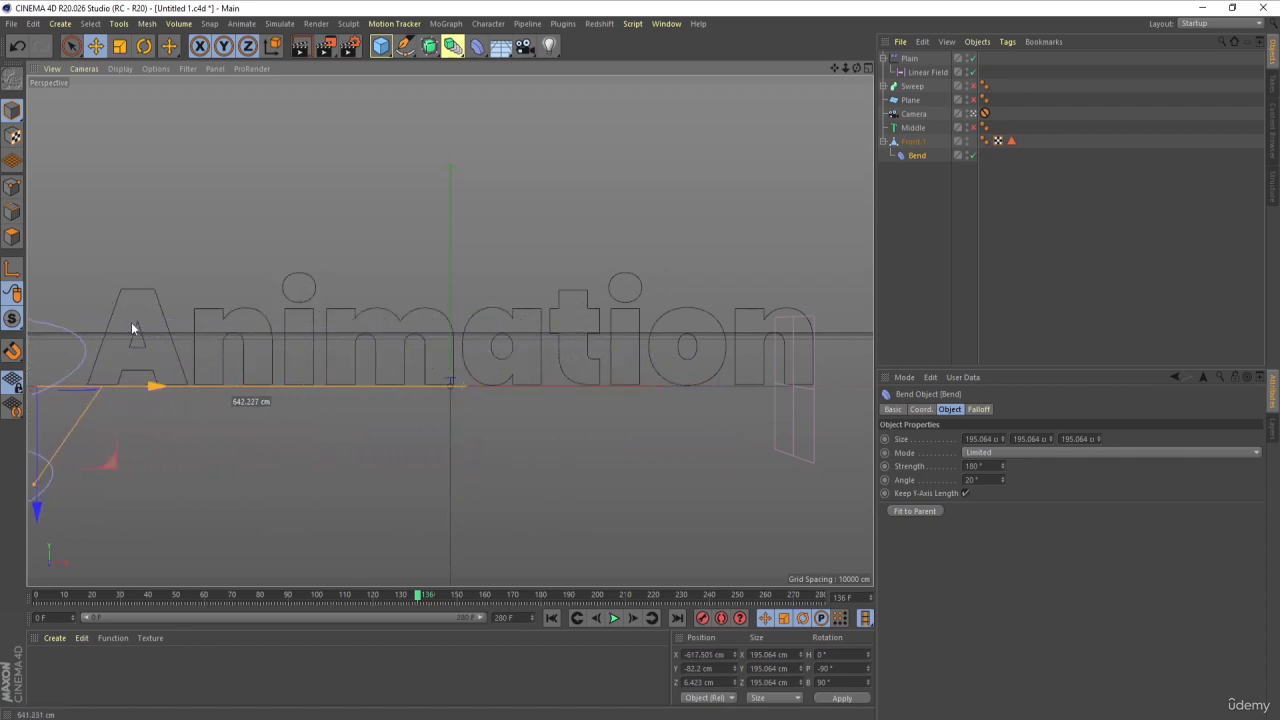
left_click(912, 162)
left_click(913, 157)
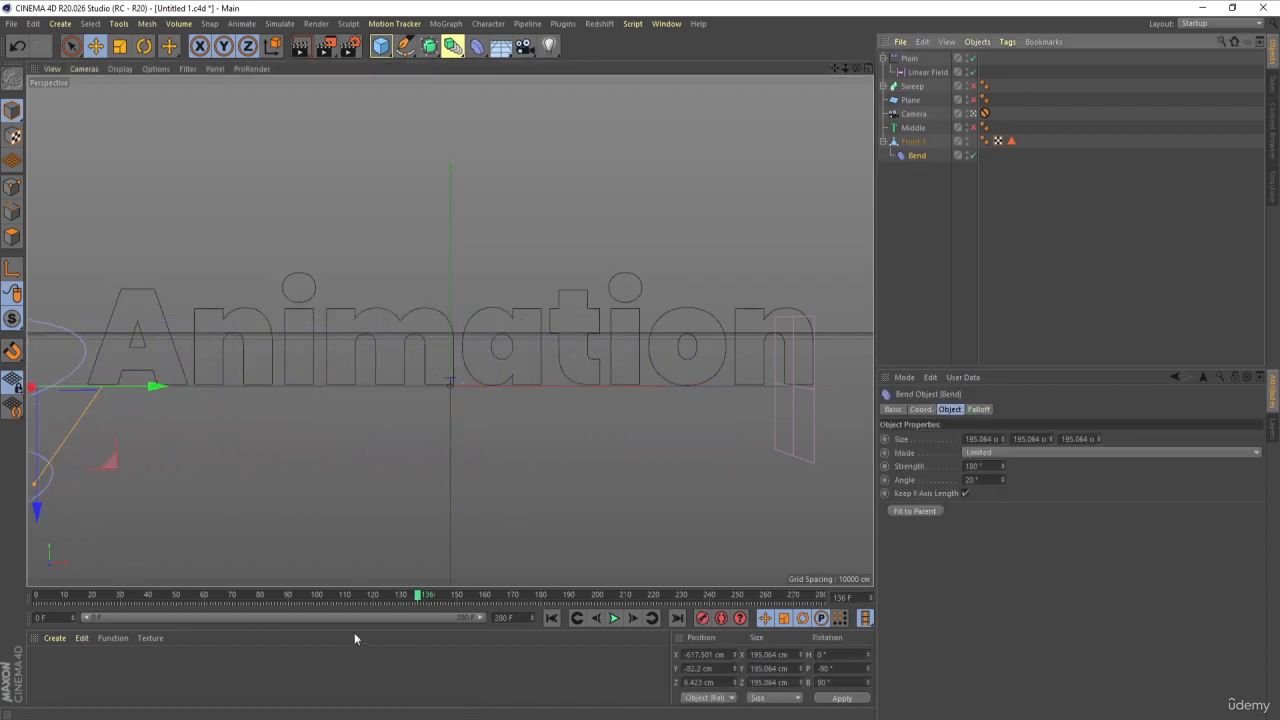
Preview the text in wireframe from the first frame, and re-enable the Middle text, the Sweep and the Plane
left_click_drag(395, 598, 2, 597)
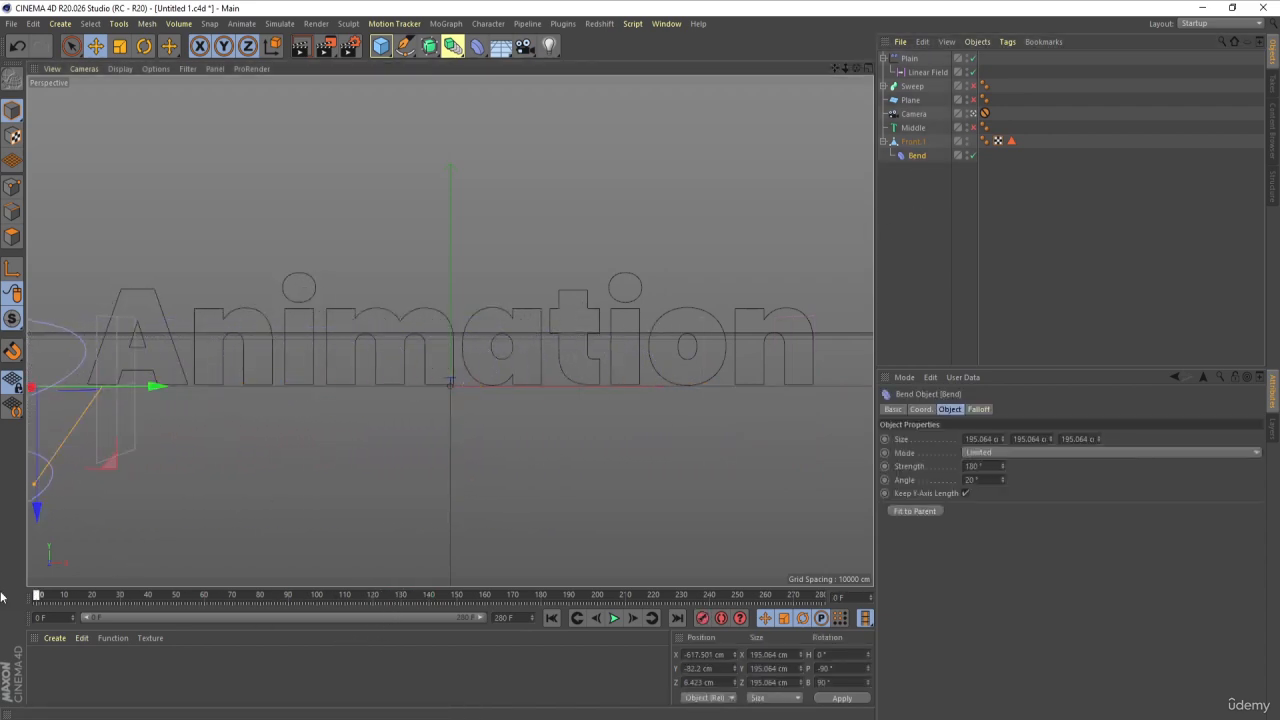
left_click(617, 617)
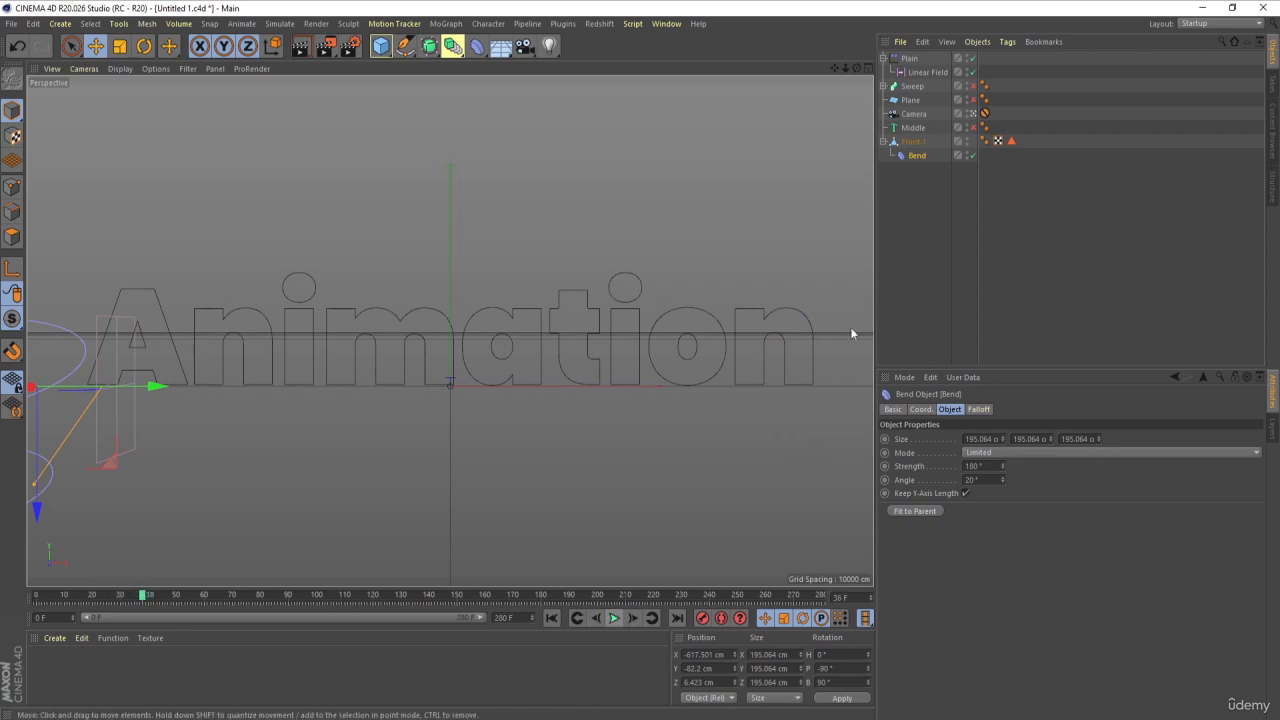
left_click(972, 224)
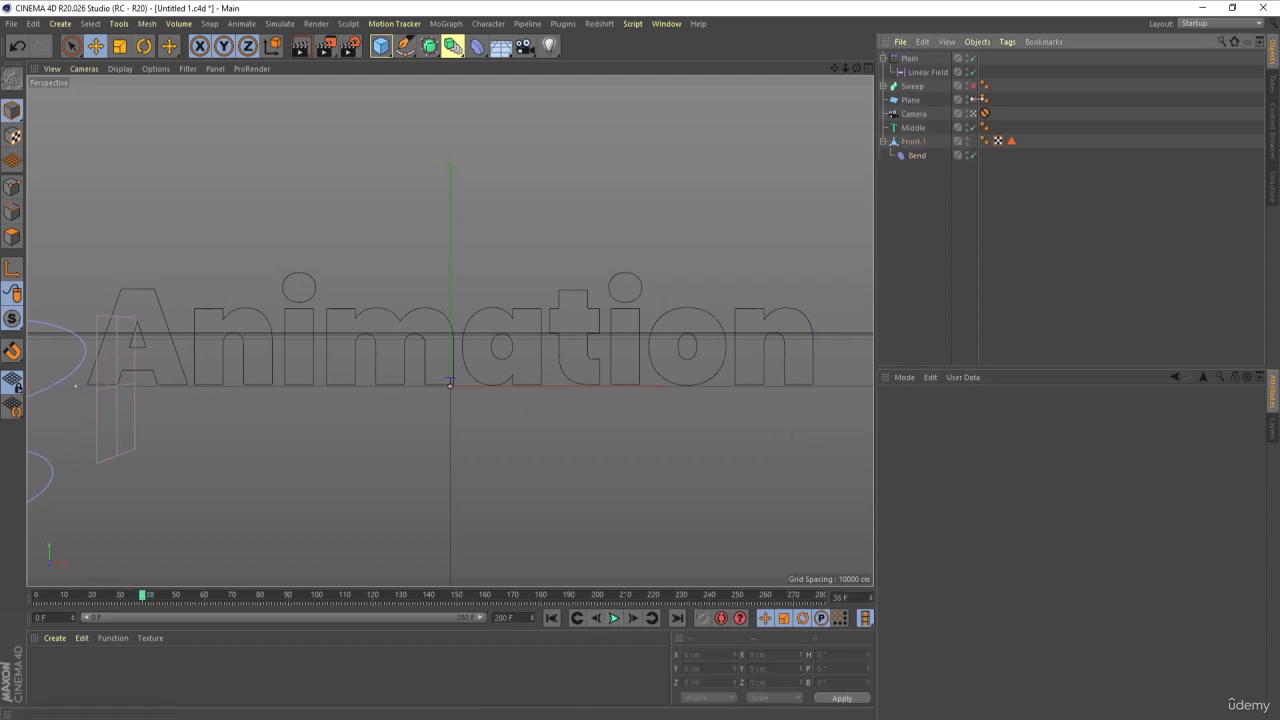
left_click(971, 85)
left_click(971, 99)
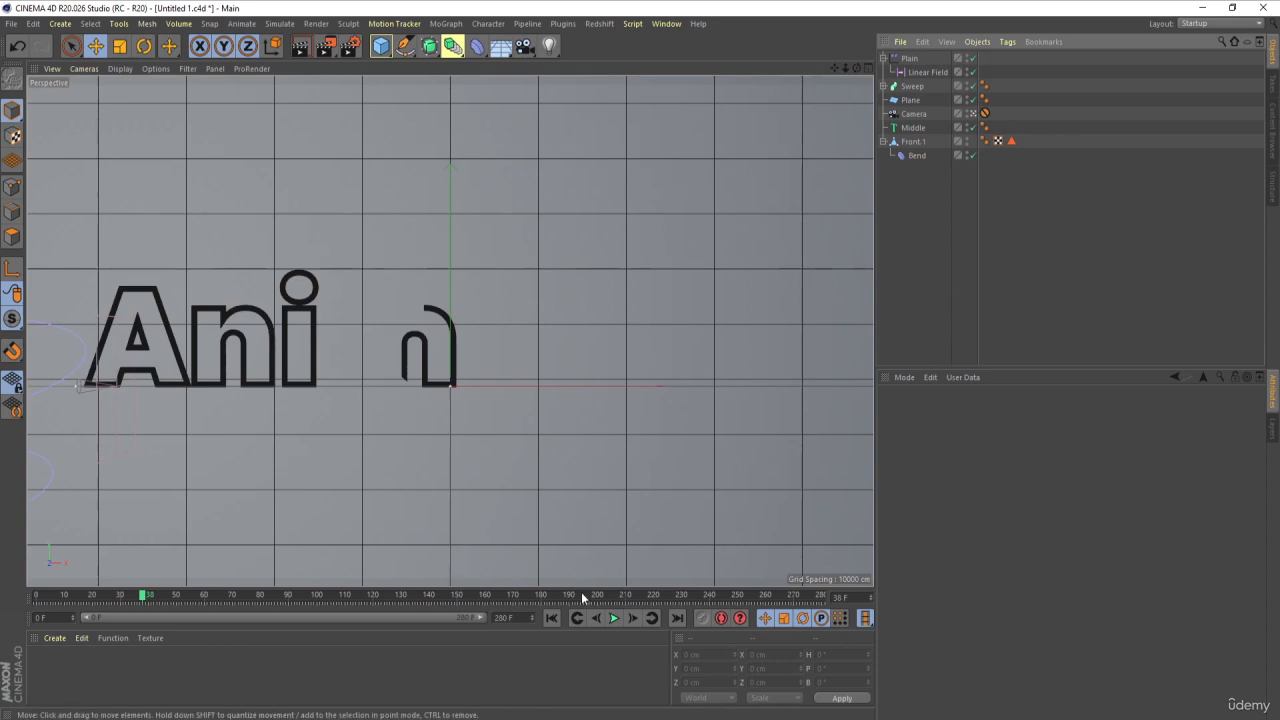
Switch the viewport to shaded display without wireframe lines and play the animation from the start
left_click(552, 618)
key("n")
left_click(590, 660)
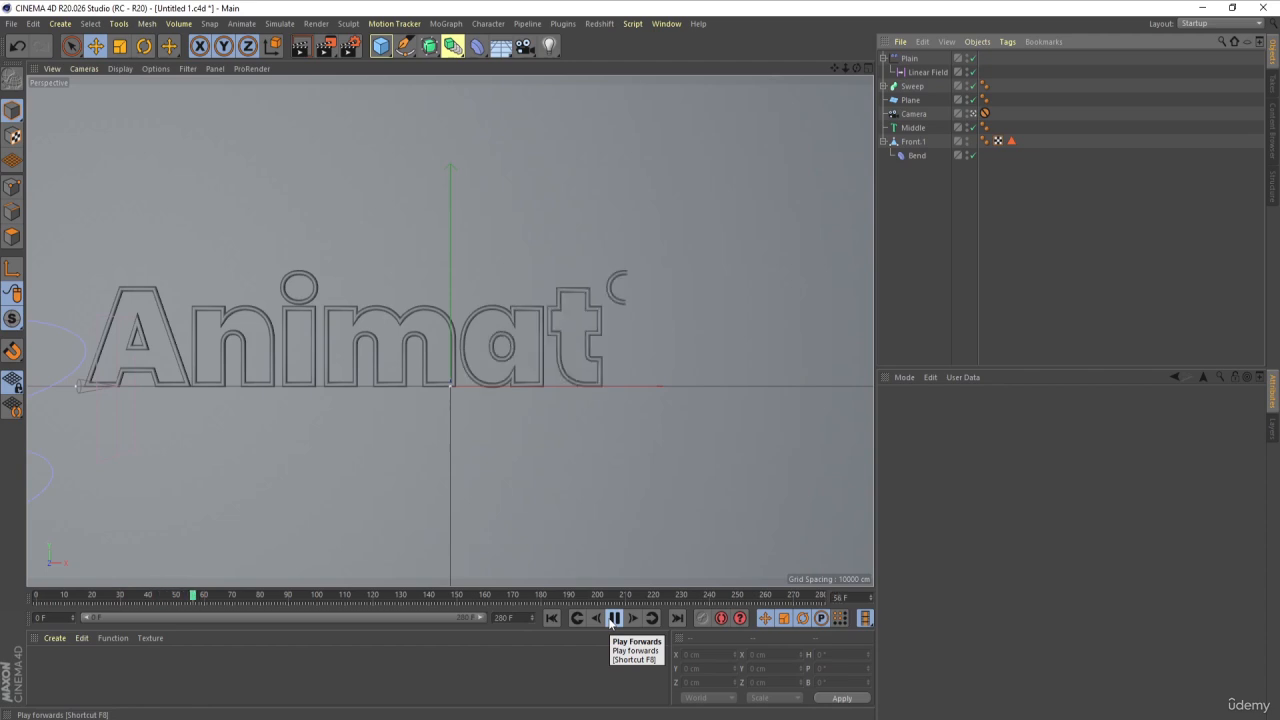
left_click(614, 618)
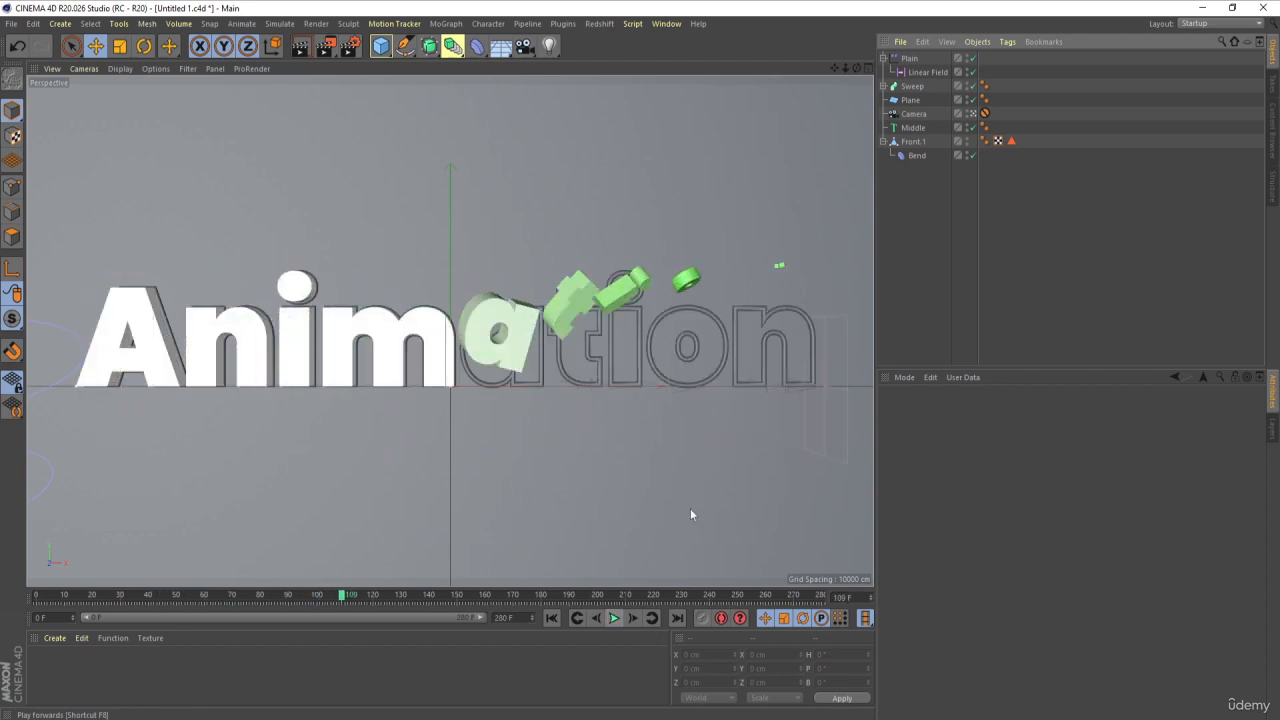
Move the Sweep's last End Growth keyframe to frame 170 and play the animation from the start
left_click(911, 89)
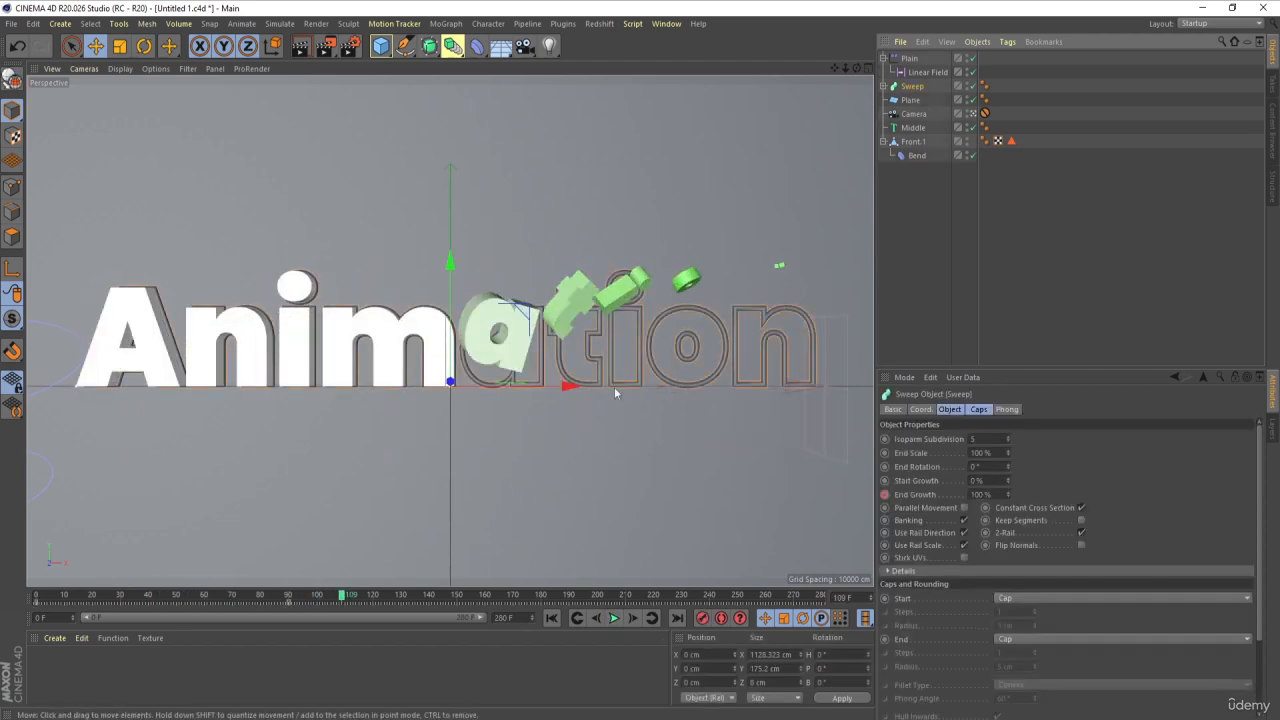
left_click_drag(290, 608, 481, 616)
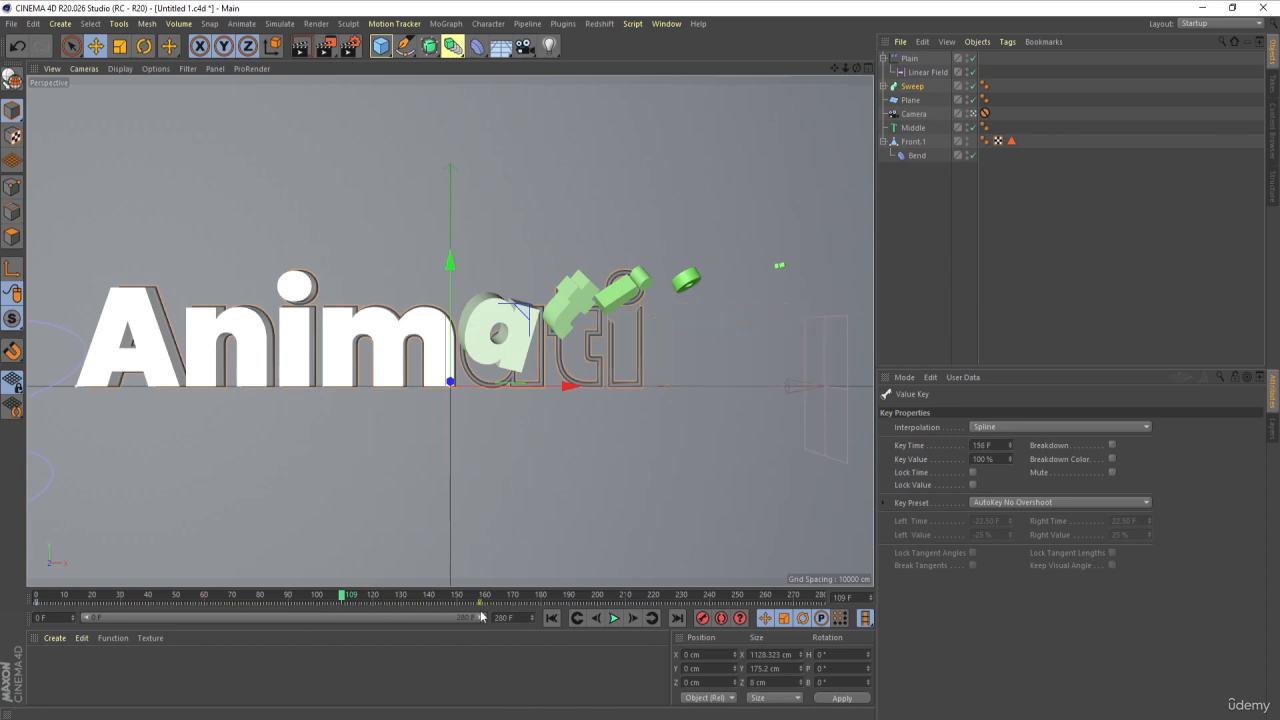
left_click(553, 619)
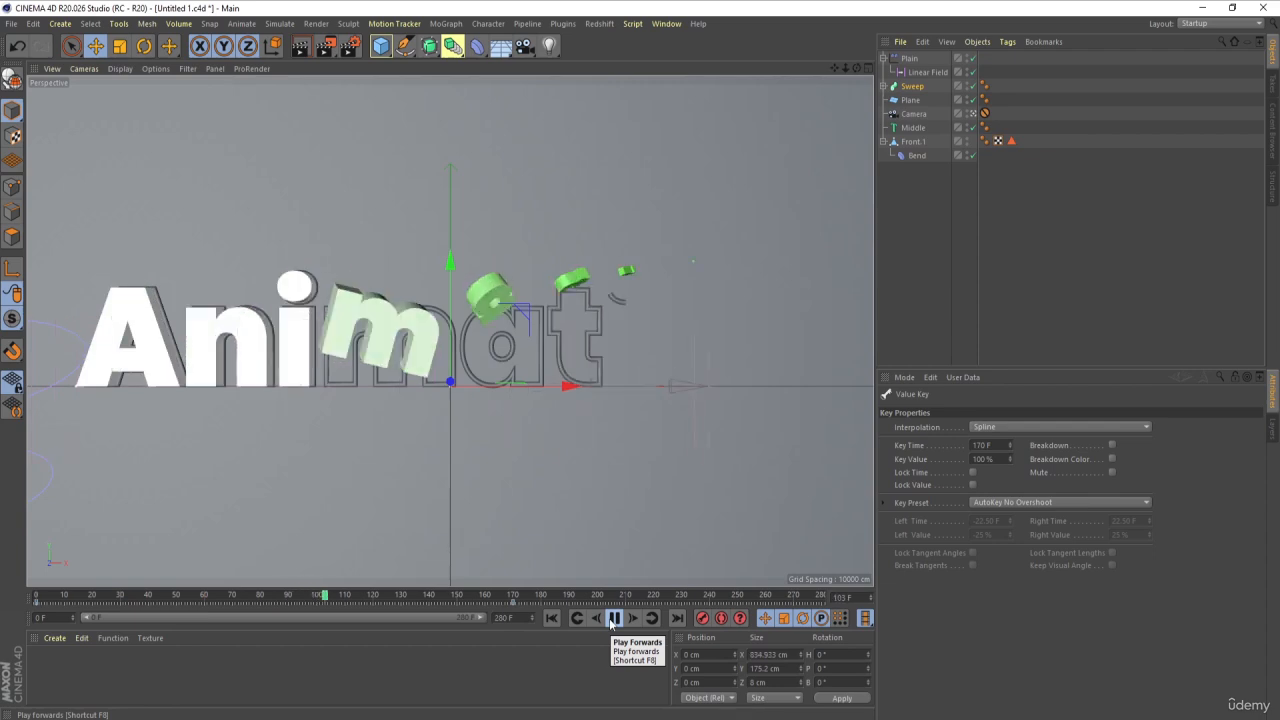
left_click(613, 619)
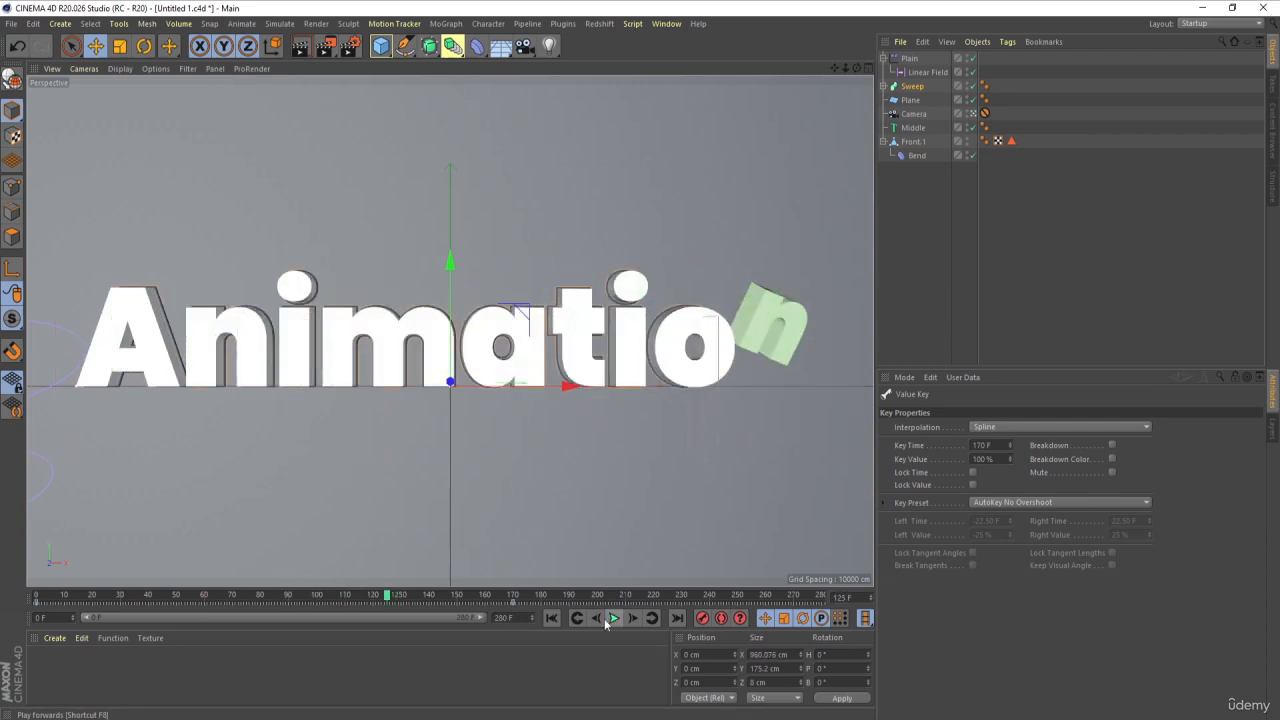
Set the Intermediate Points of the Sweep's back text spline to Uniform after trying Natural
left_click(552, 619)
left_click(882, 87)
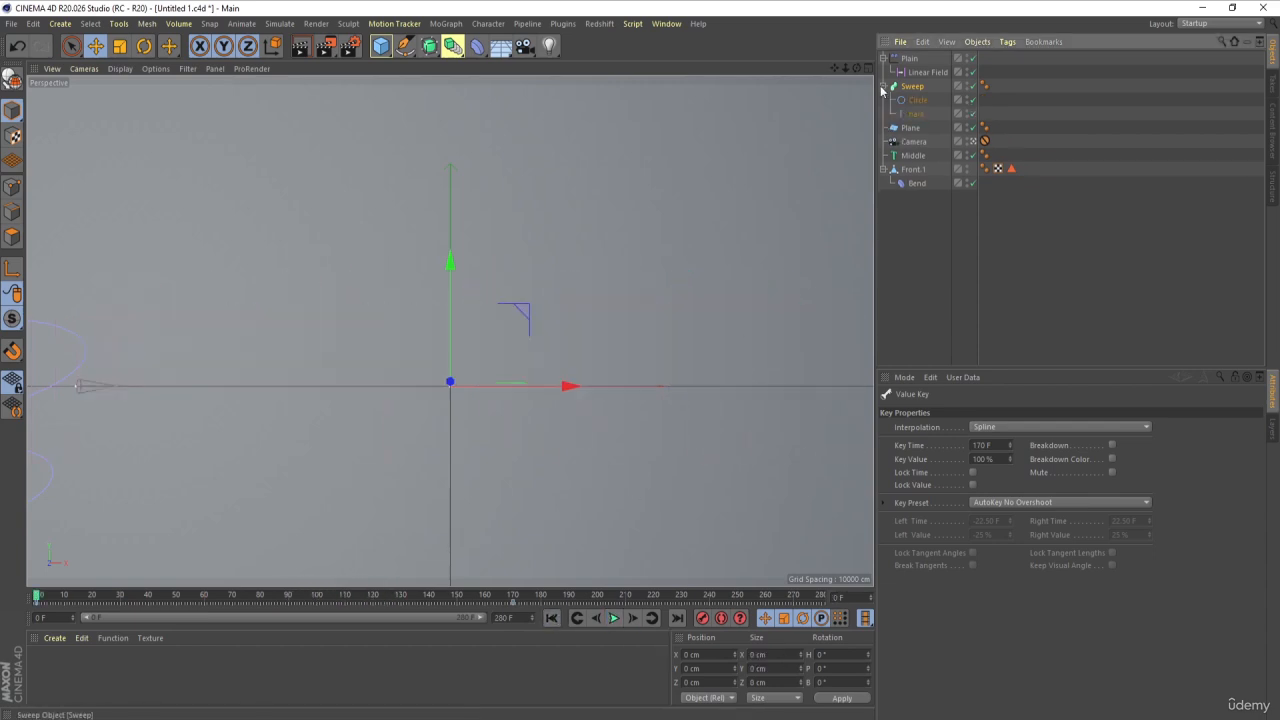
left_click(913, 116)
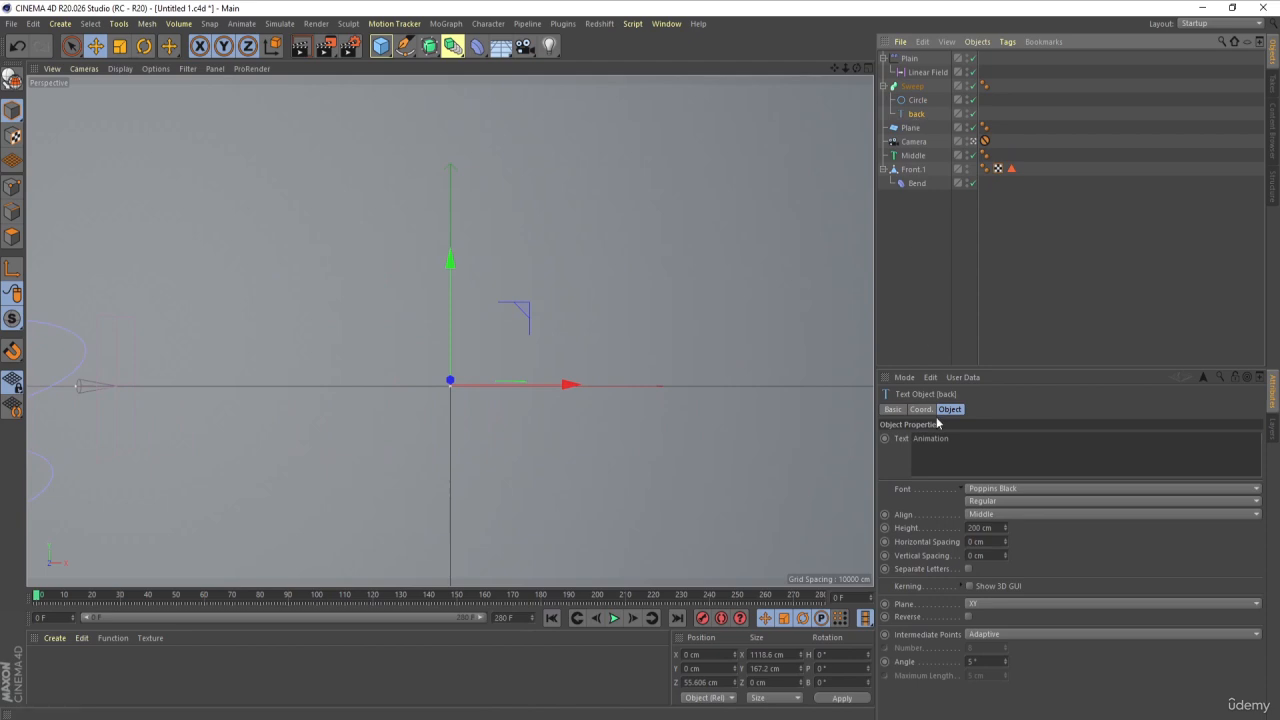
left_click(985, 635)
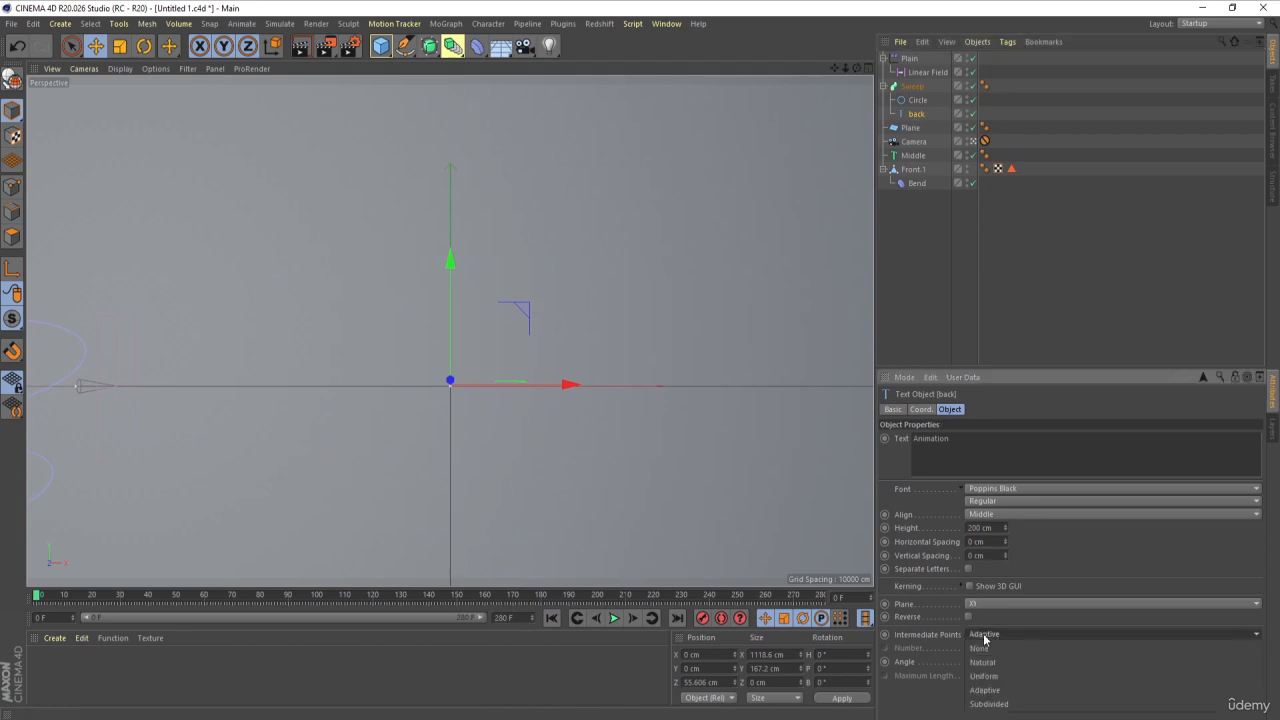
left_click(982, 662)
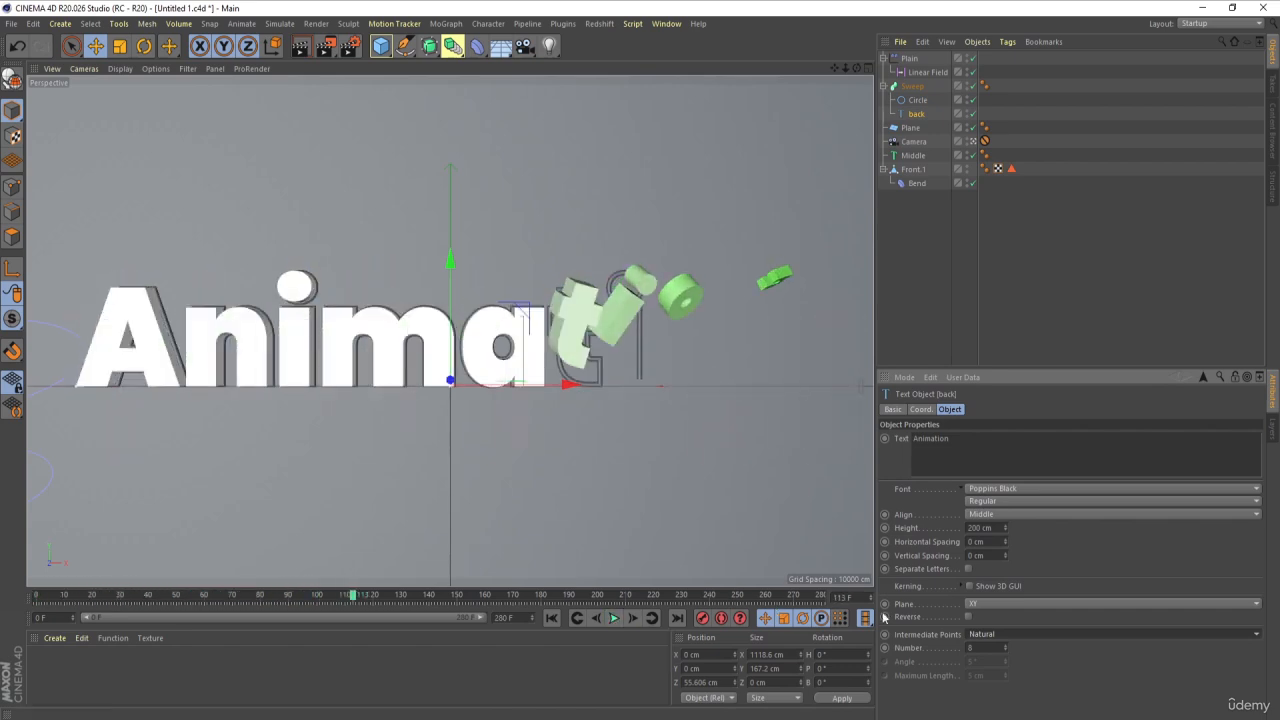
left_click(985, 676)
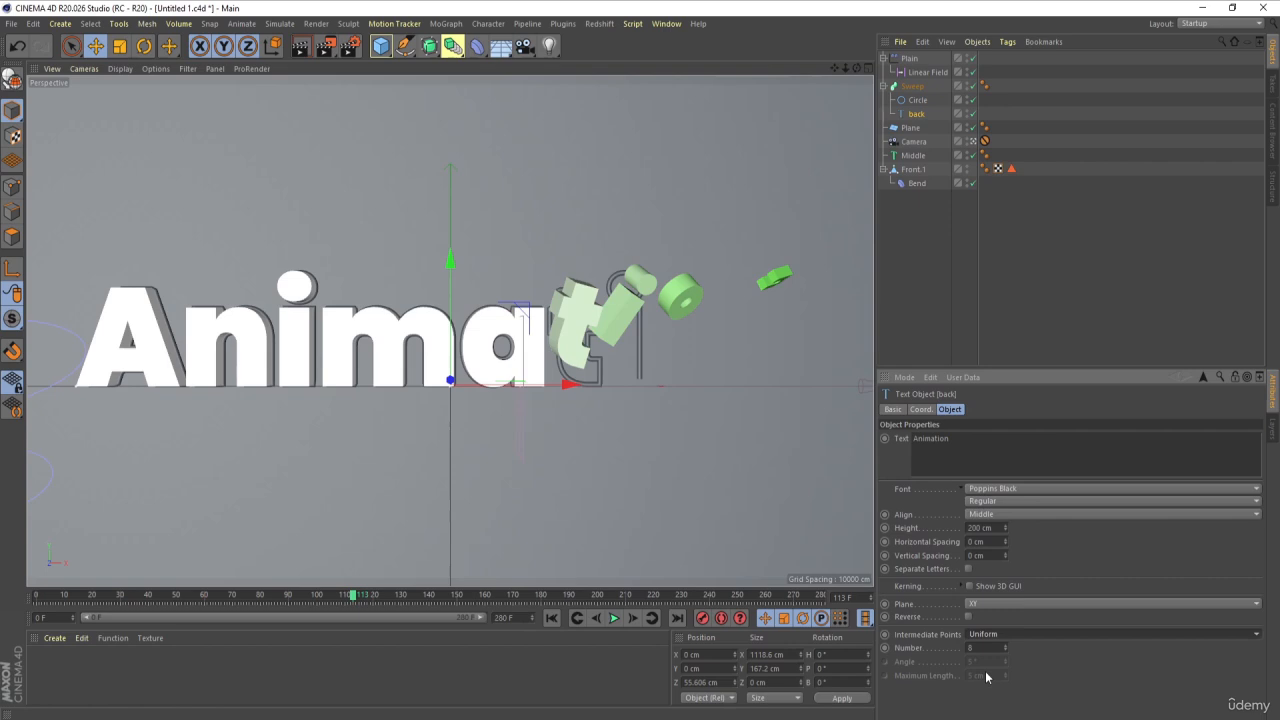
Play the animation twice from the start to examine how the outline growth leads into the rotating letters
left_click(553, 618)
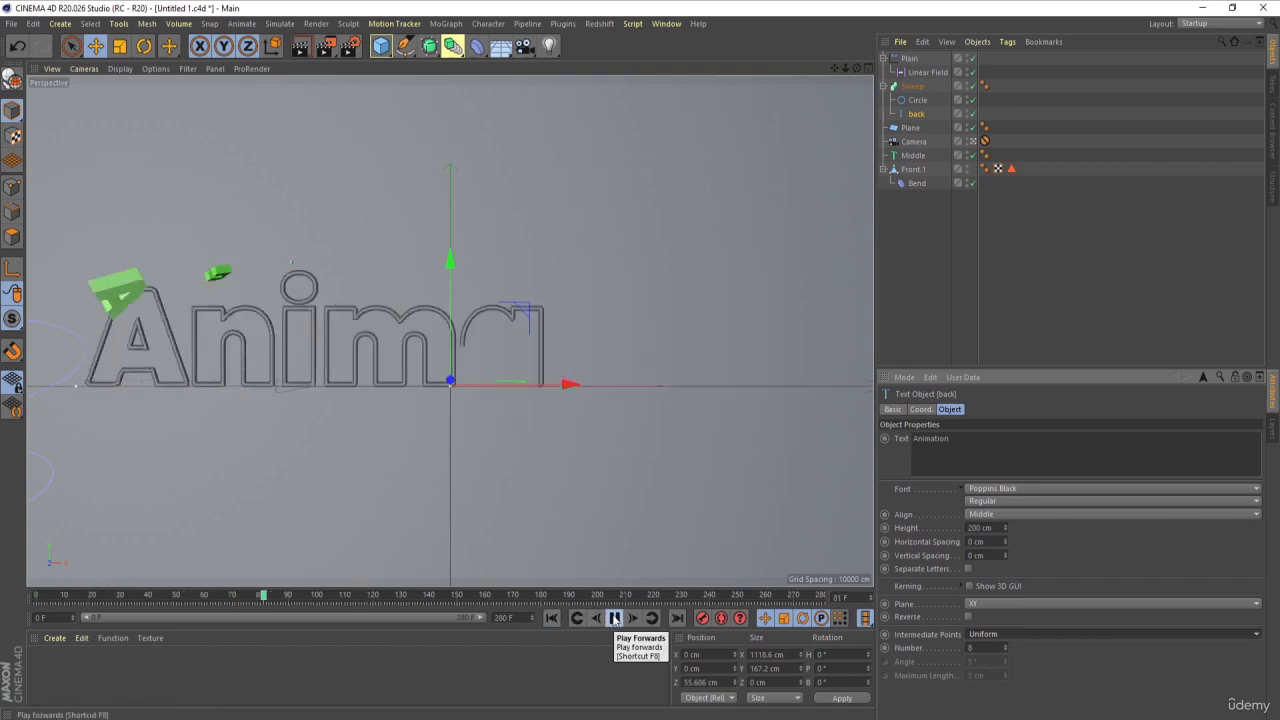
left_click(614, 618)
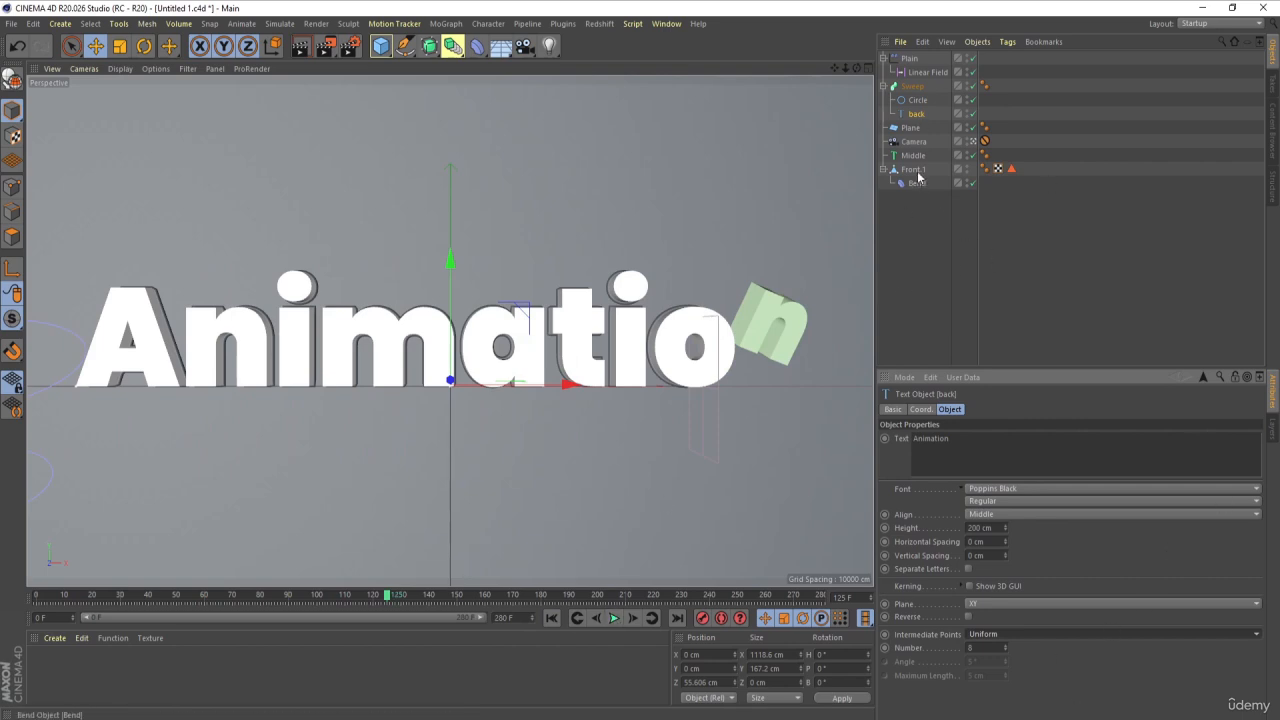
left_click(552, 618)
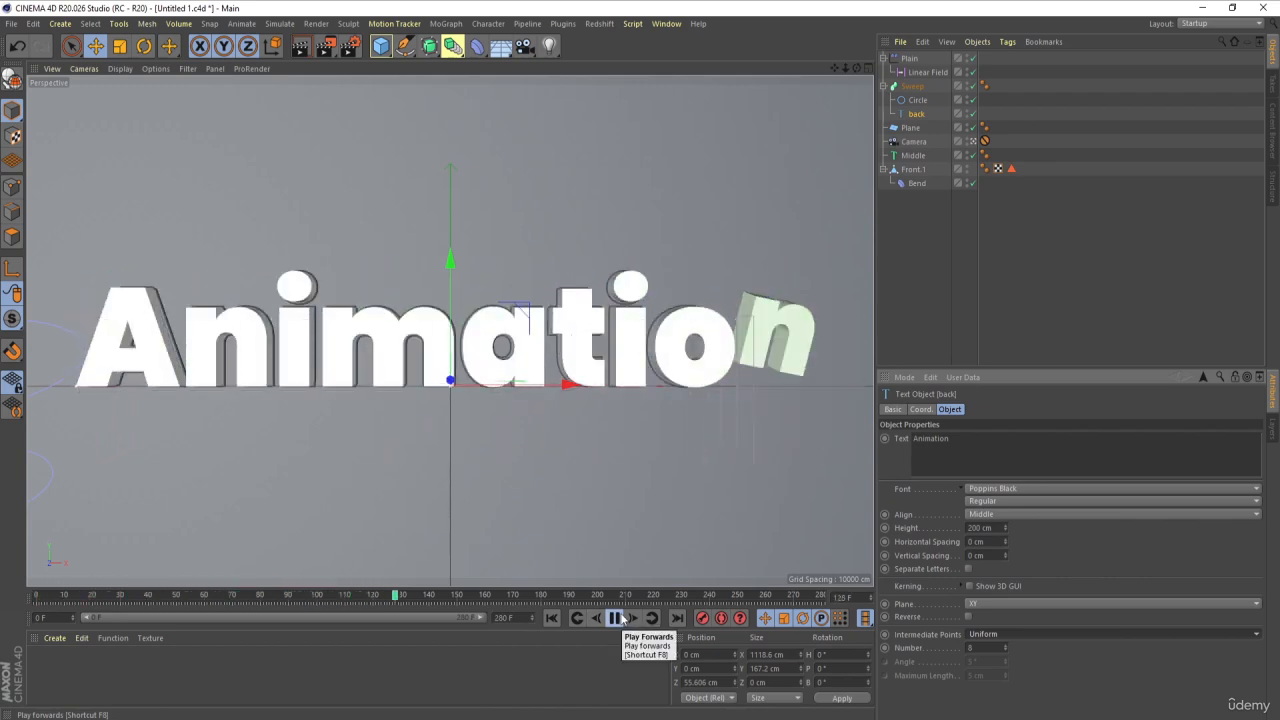
left_click(614, 618)
Record a keyframe for the Bend deformer's starting position at frame 107
left_click_drag(418, 598, 336, 598)
left_click(973, 264)
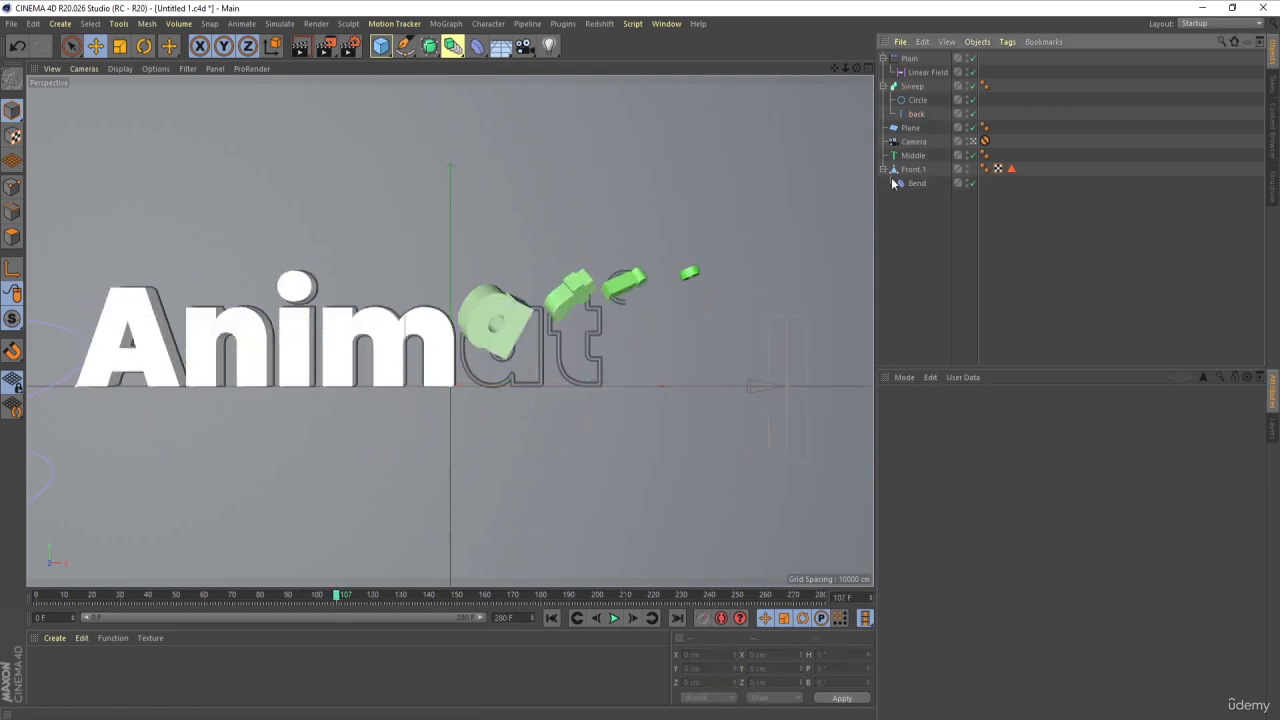
left_click(907, 185)
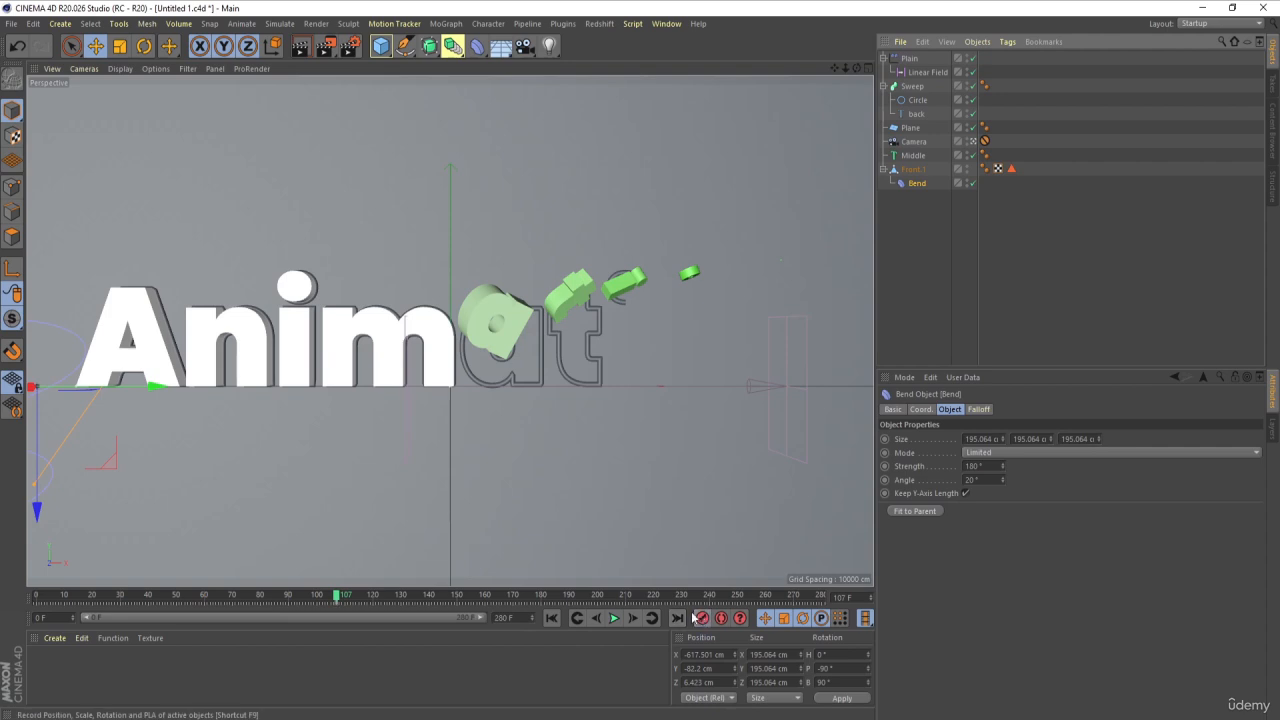
At frame 175, move the Bend deformer along X to about 697 cm, beyond the word's end, and record a keyframe
left_click(616, 618)
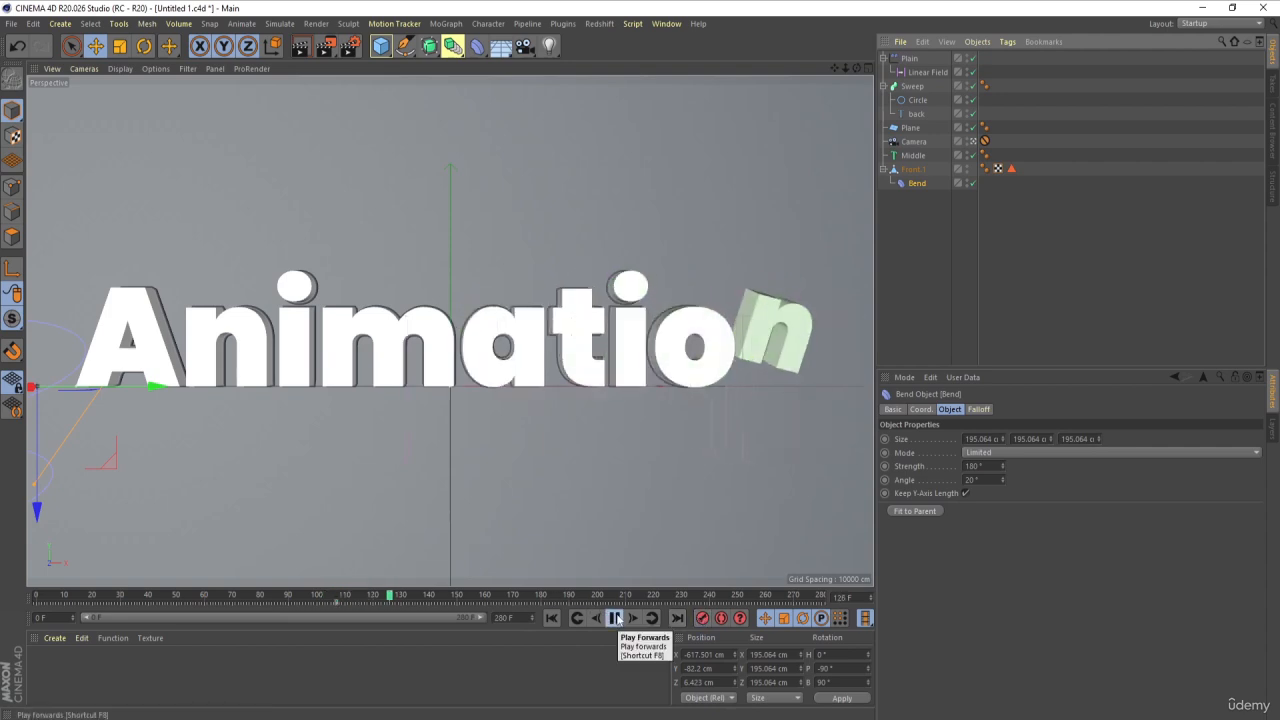
left_click(616, 618)
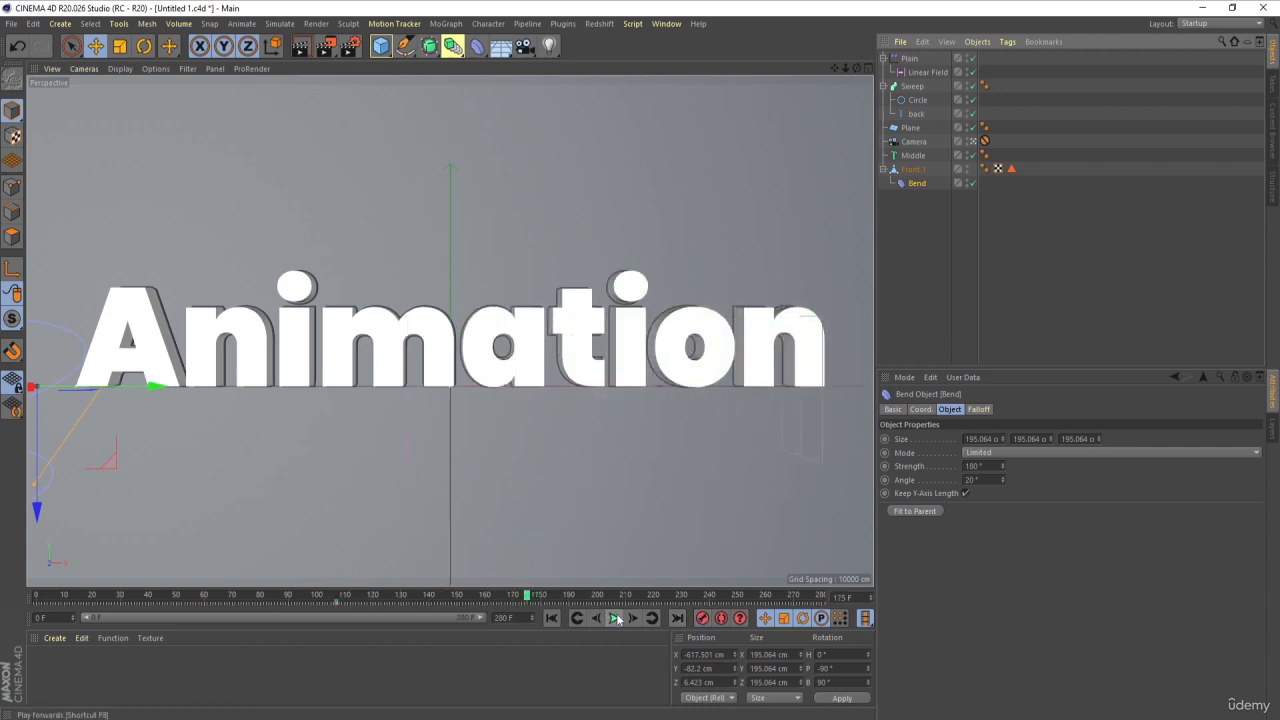
left_click_drag(168, 385, 452, 401)
left_click(703, 618)
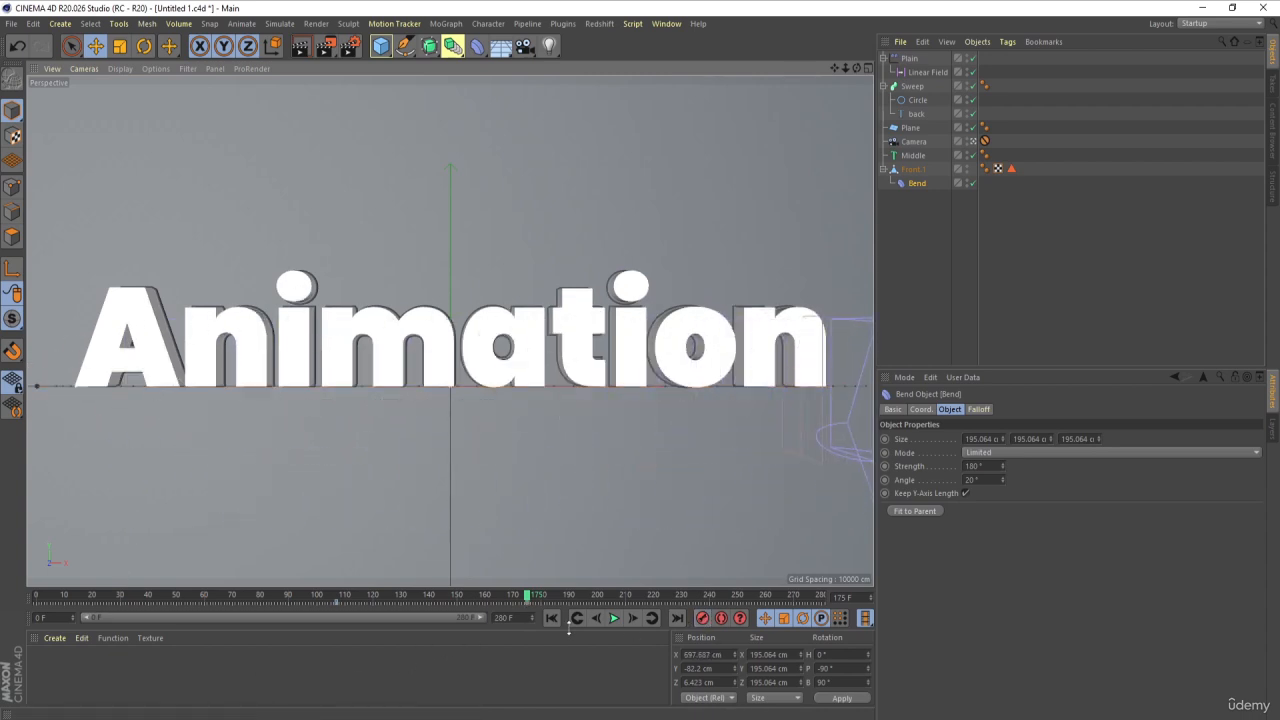
Play the animation from the start to check how the front text unrolls over the Middle letters
left_click(551, 618)
left_click(615, 618)
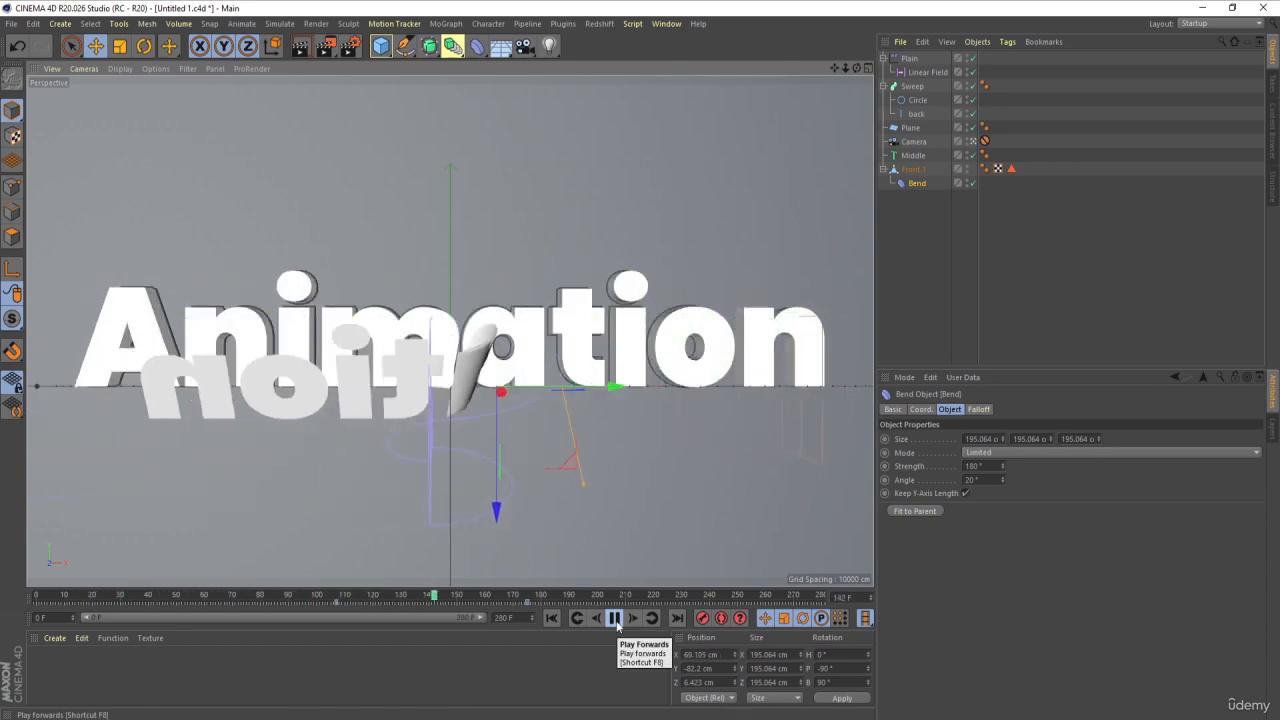
left_click(616, 620)
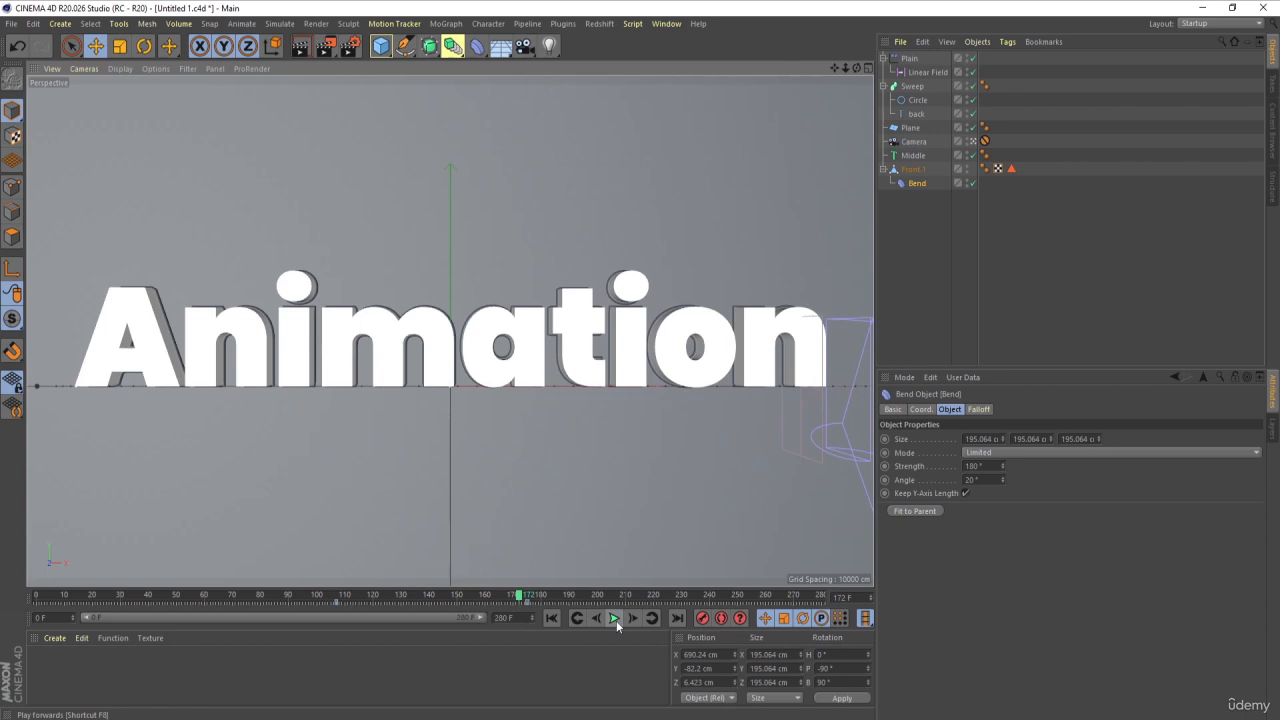
Select the Middle text, view its Words settings and play the animation from the start up to frame 99
left_click(552, 618)
left_click(933, 212)
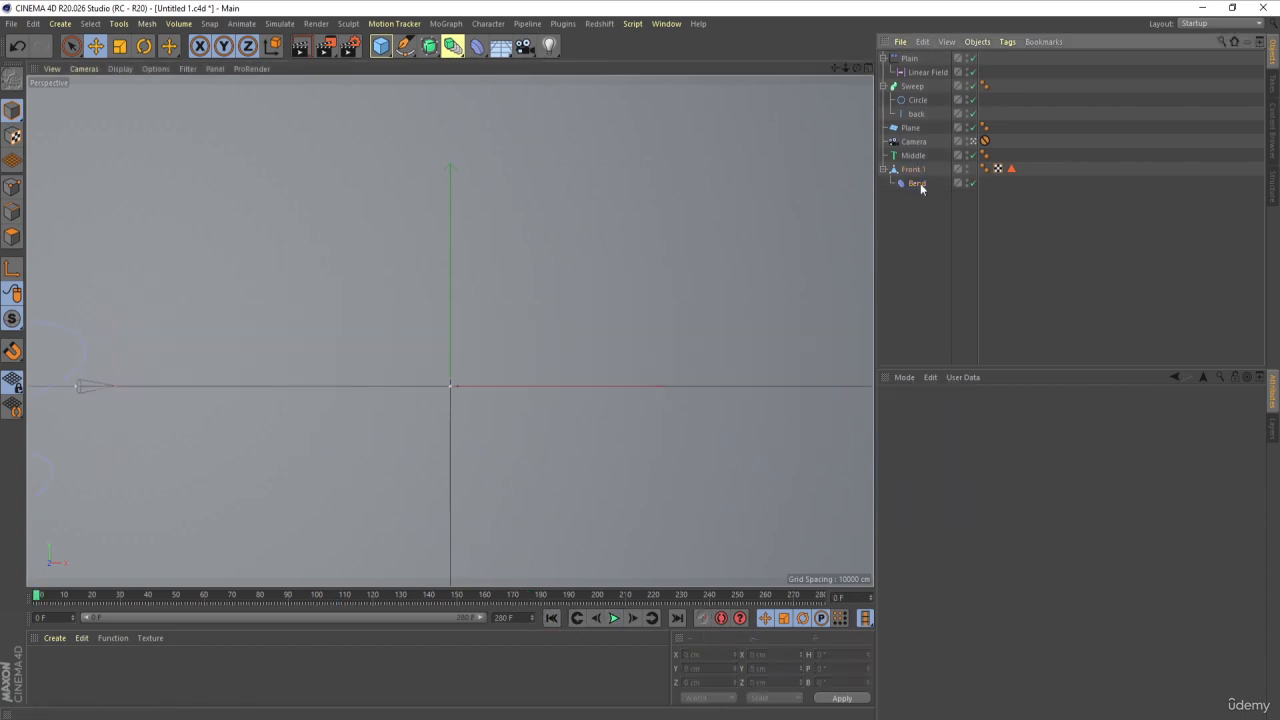
left_click(912, 142)
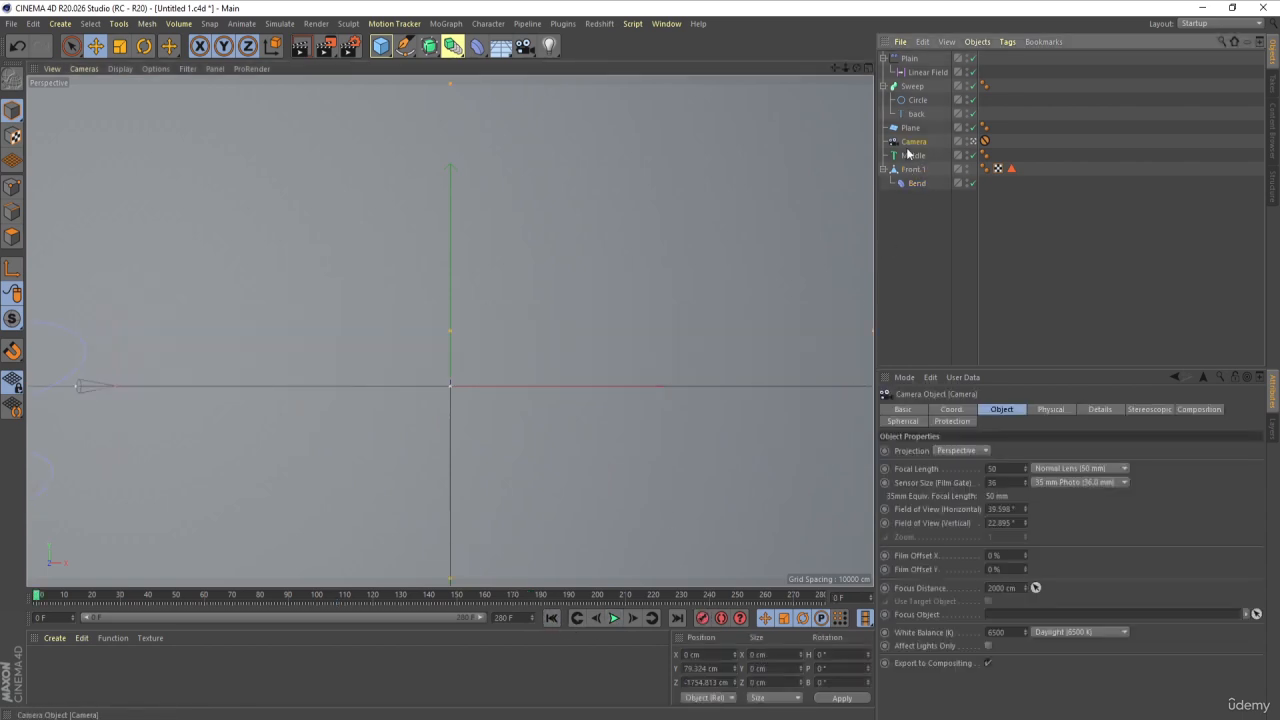
left_click(913, 156)
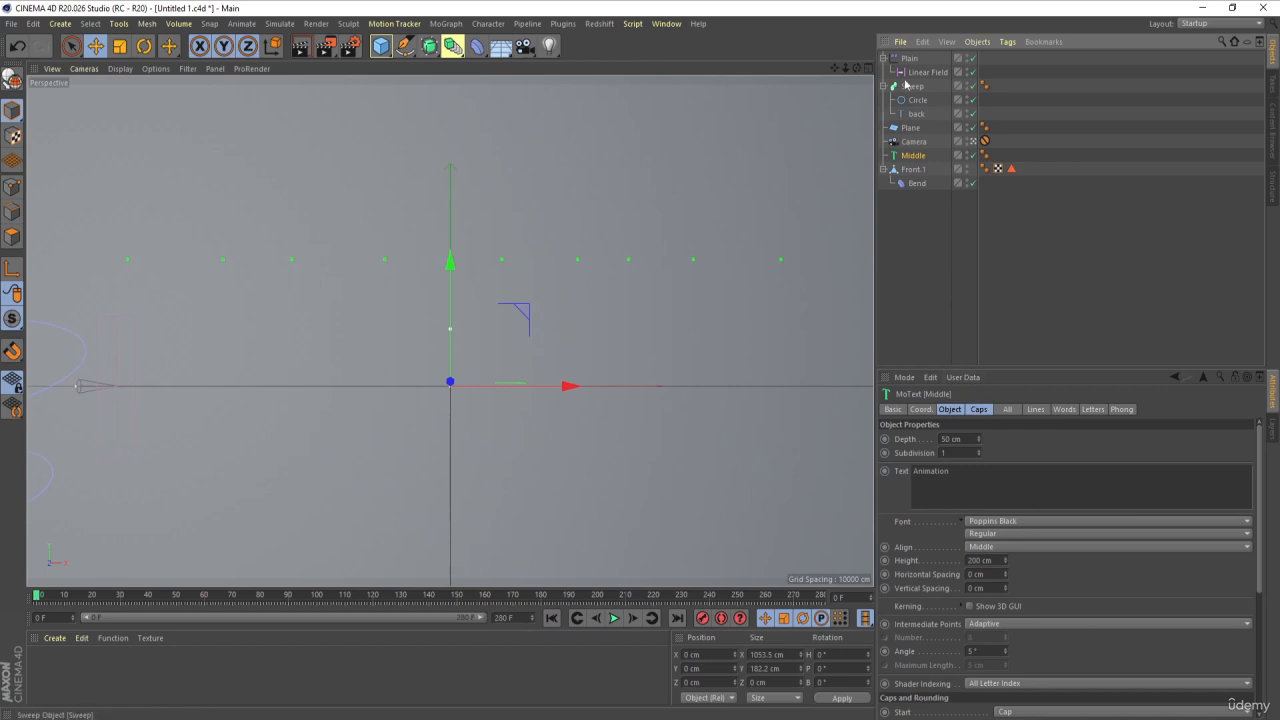
left_click(1064, 410)
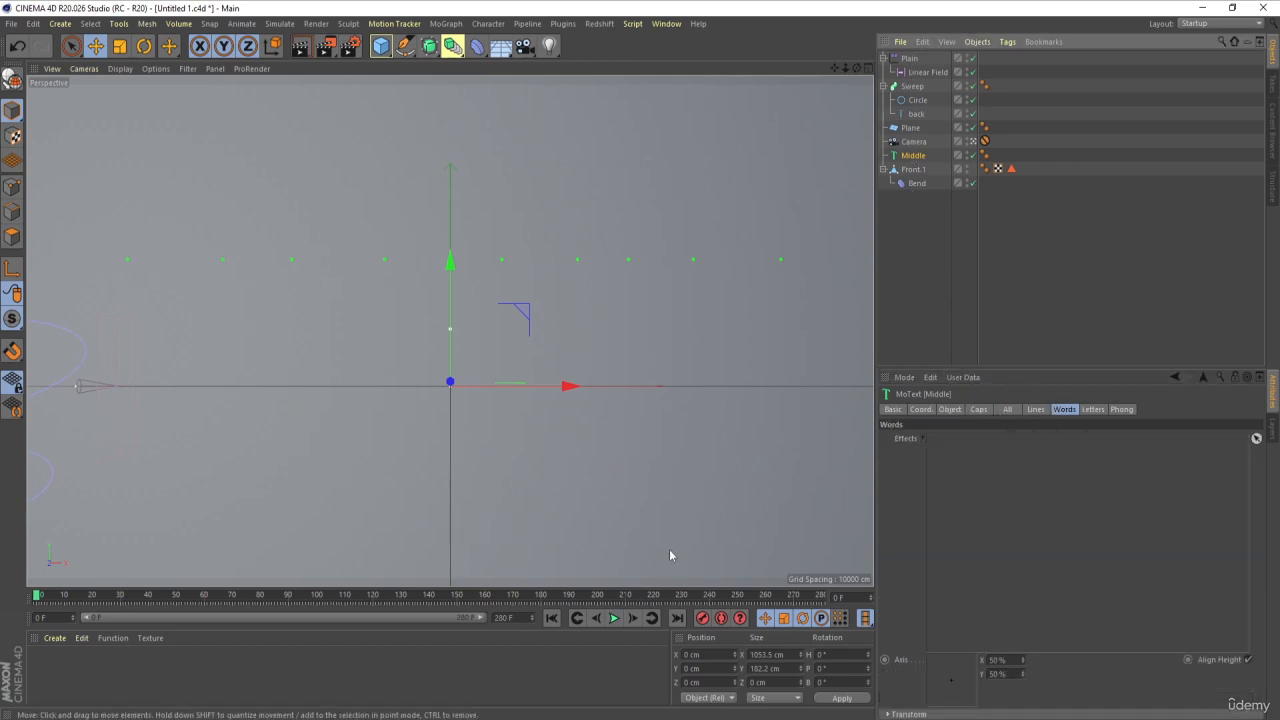
left_click(614, 618)
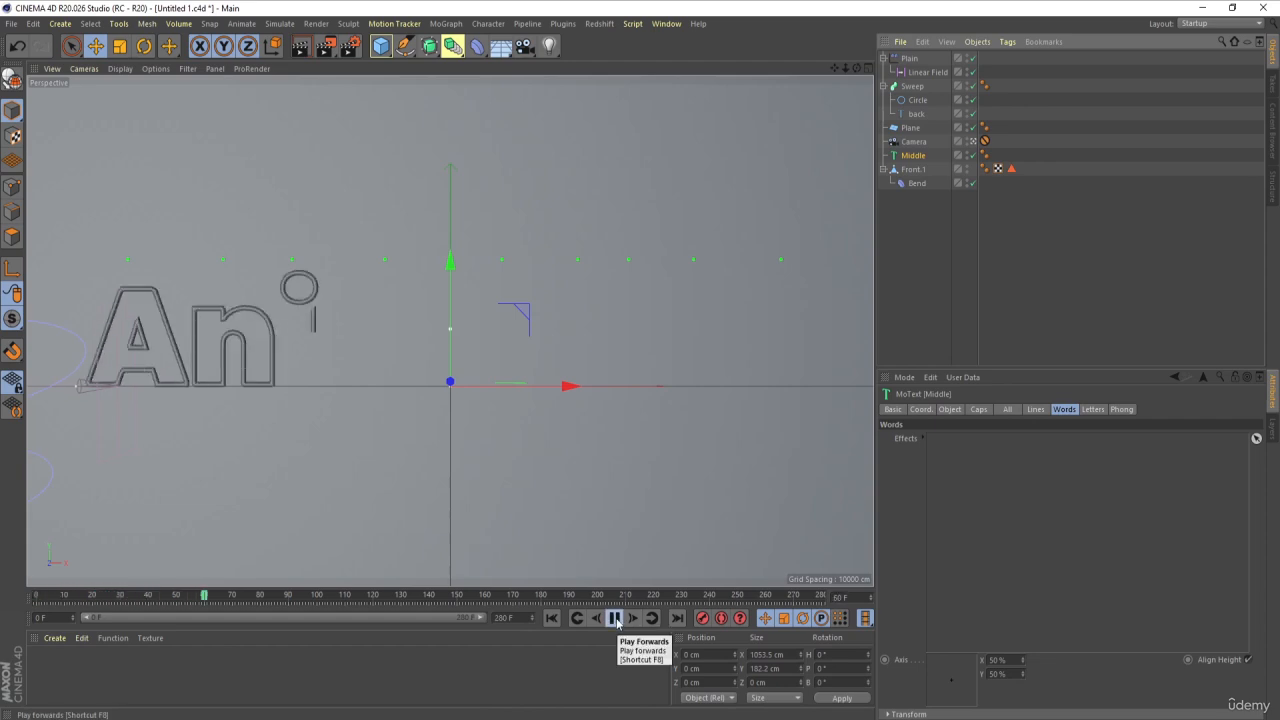
left_click(614, 618)
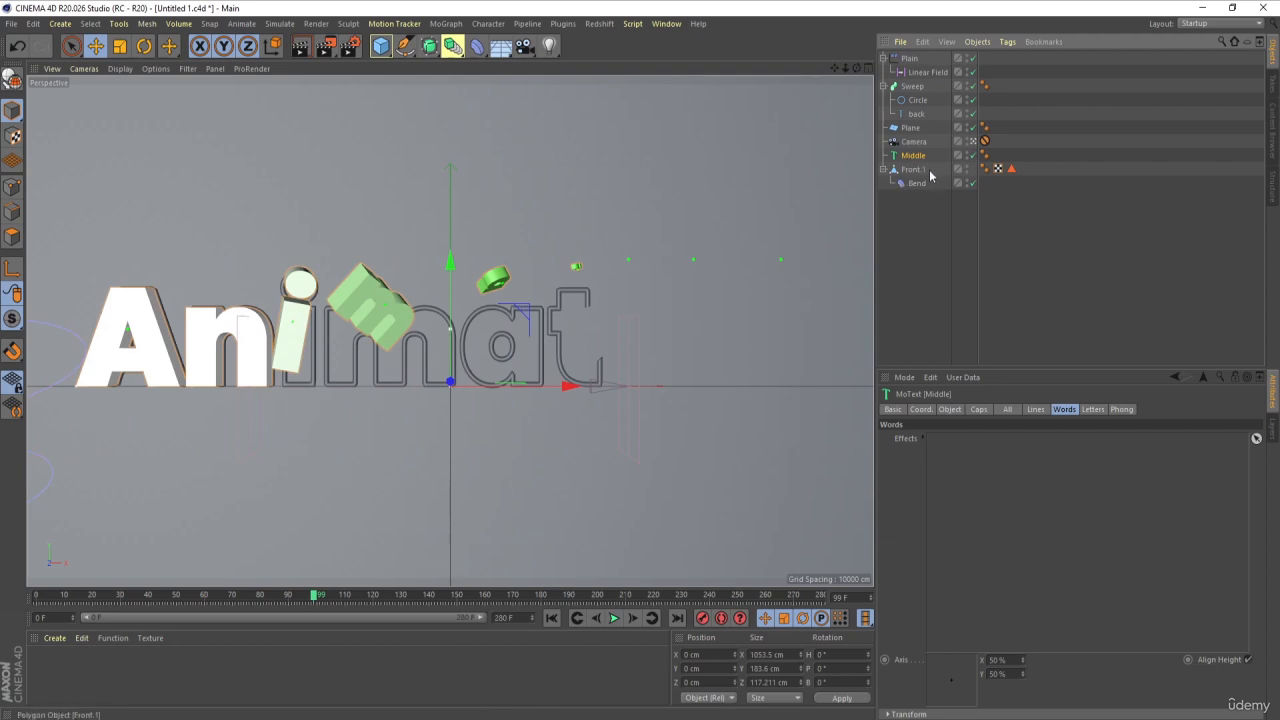
Add a Delay effector to the Middle text, set its mode to Spring and play the animation from the start
left_click(446, 23)
mouse_move(457, 45)
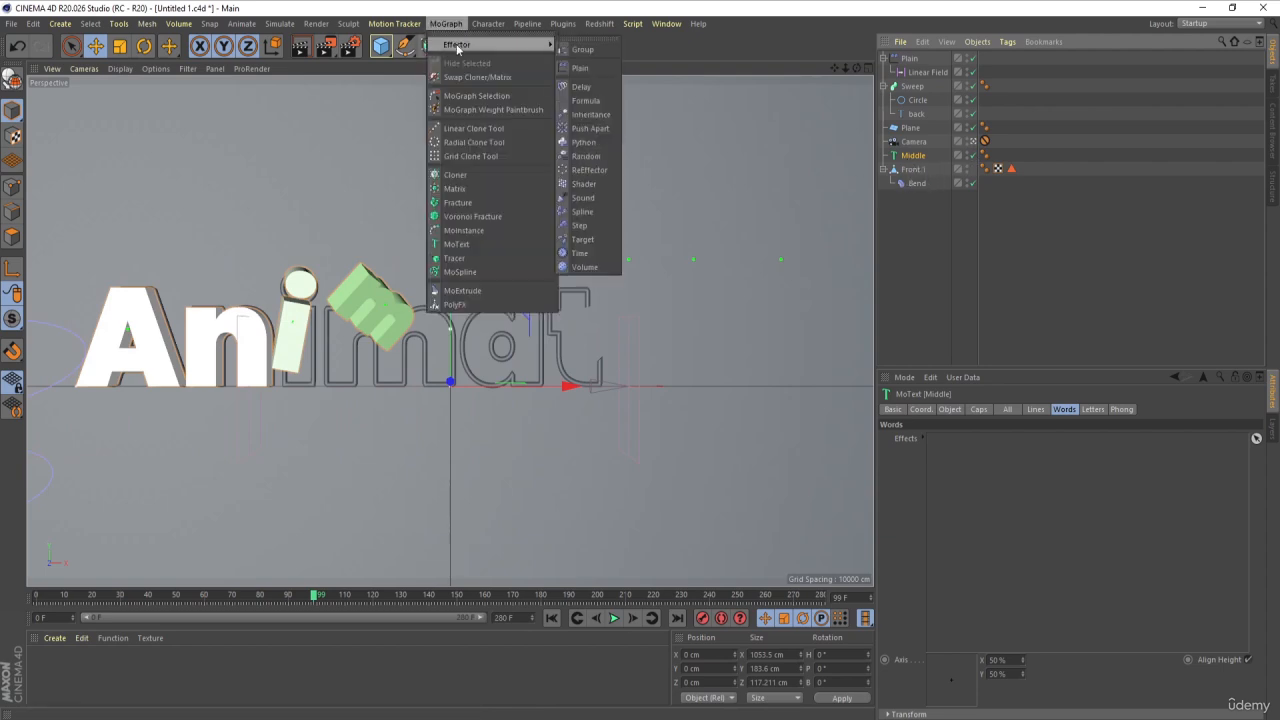
left_click(581, 87)
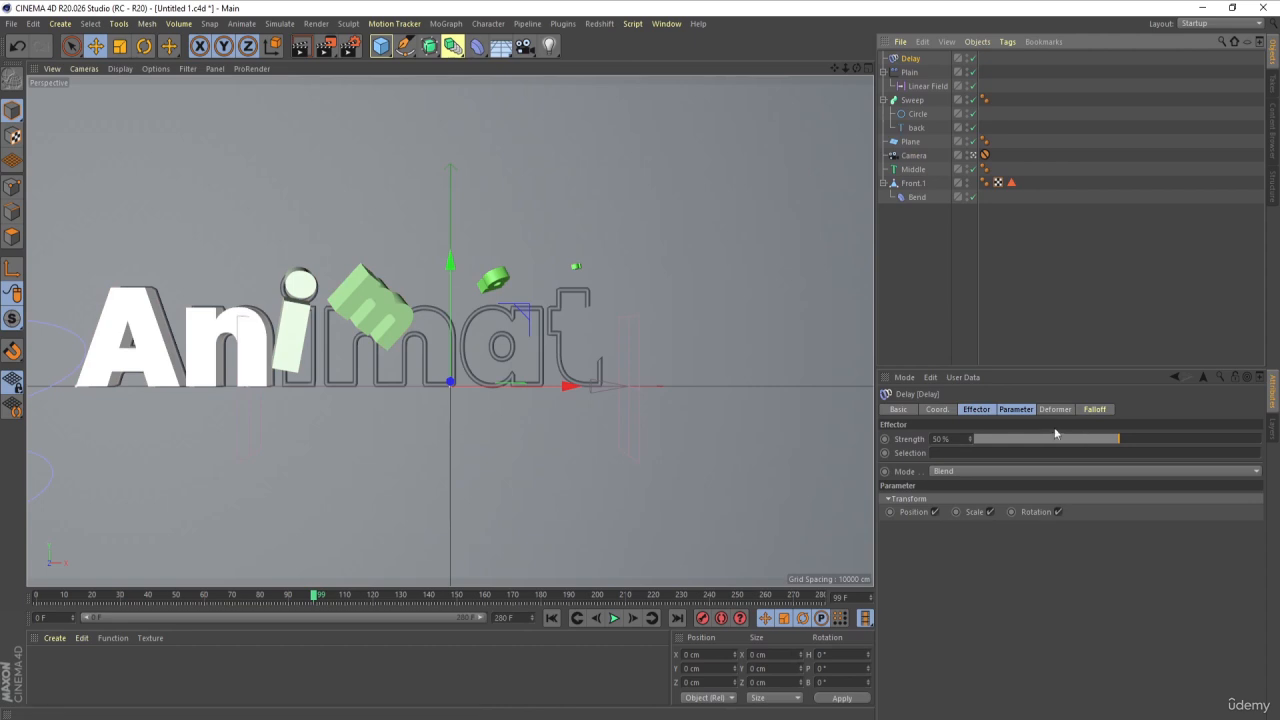
left_click(977, 411)
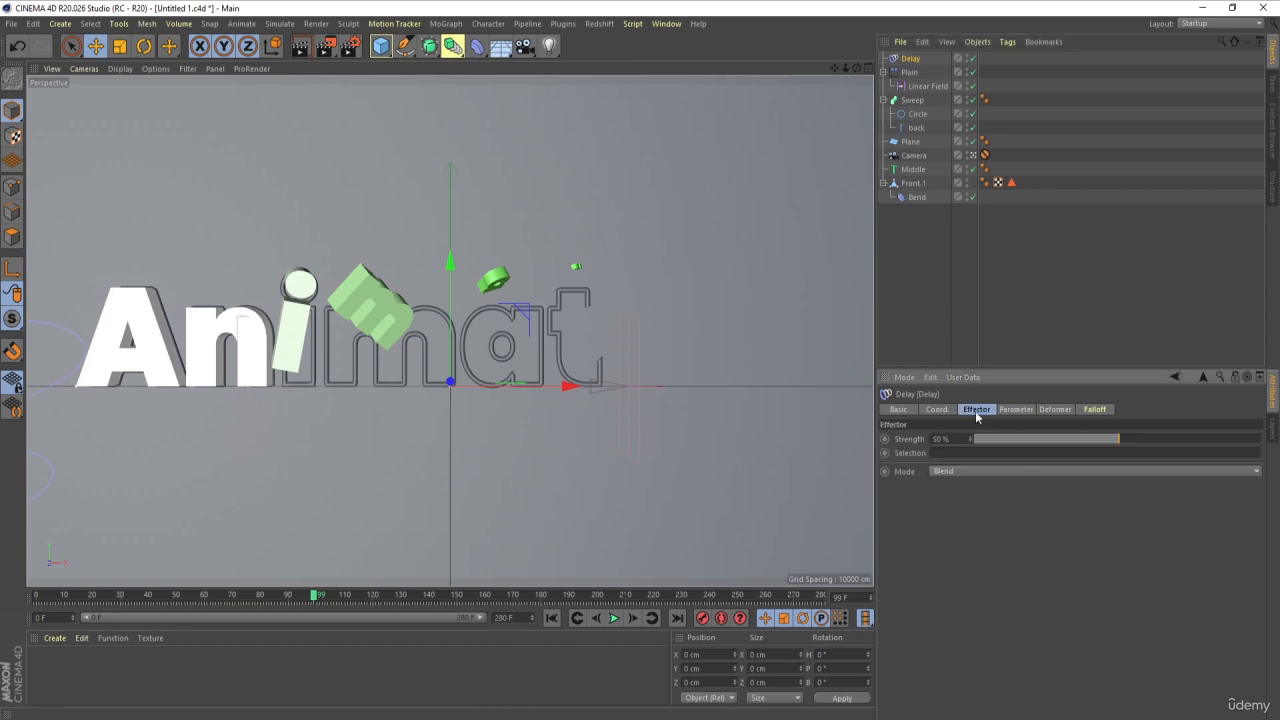
left_click(952, 471)
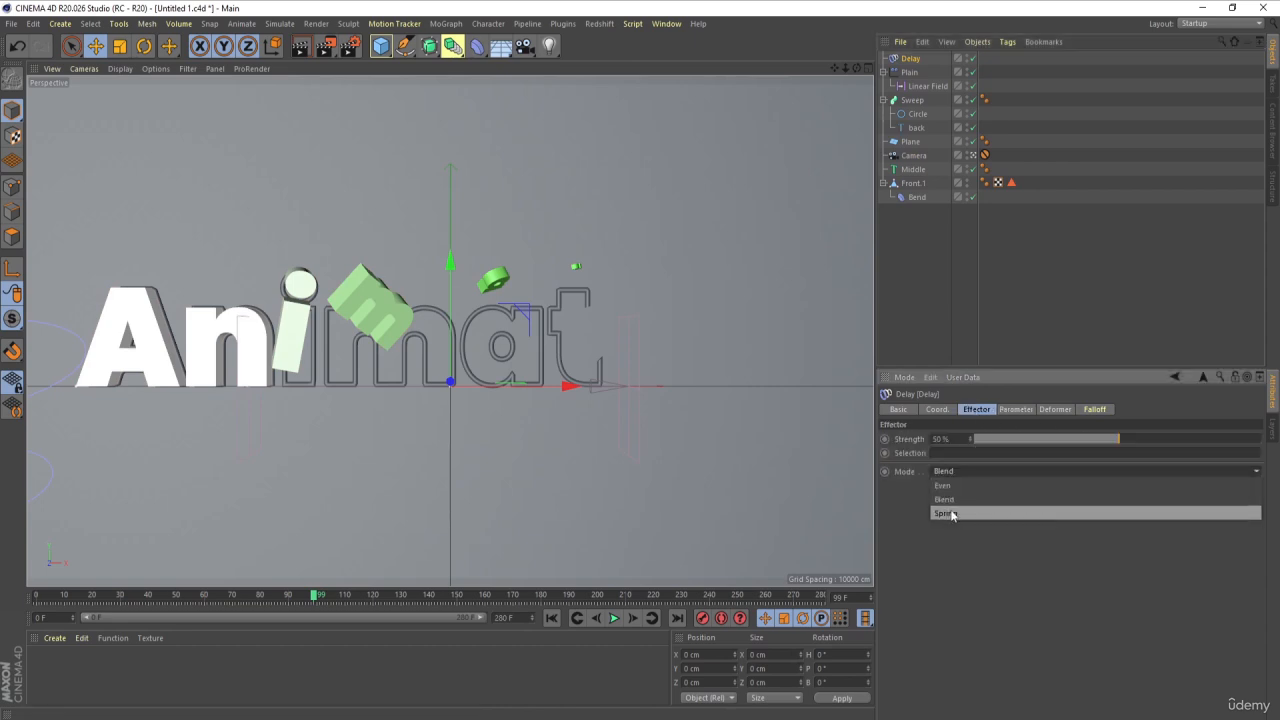
left_click(945, 513)
left_click(551, 617)
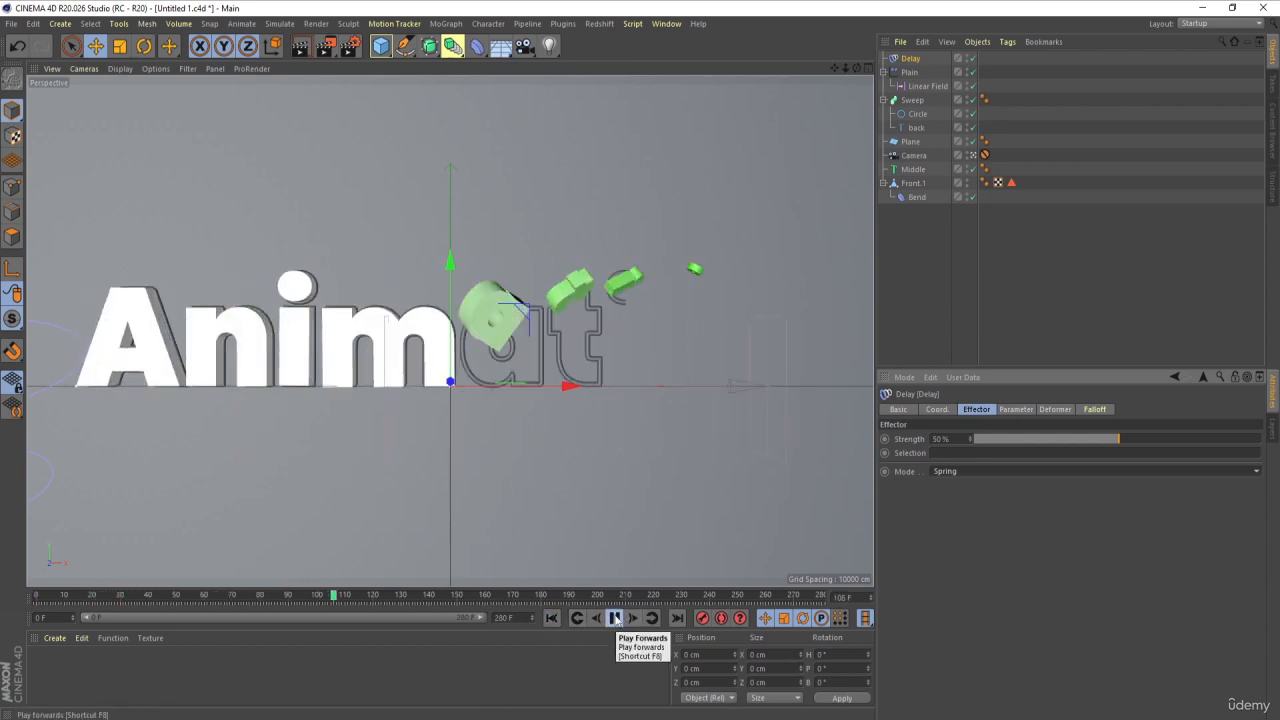
left_click(615, 618)
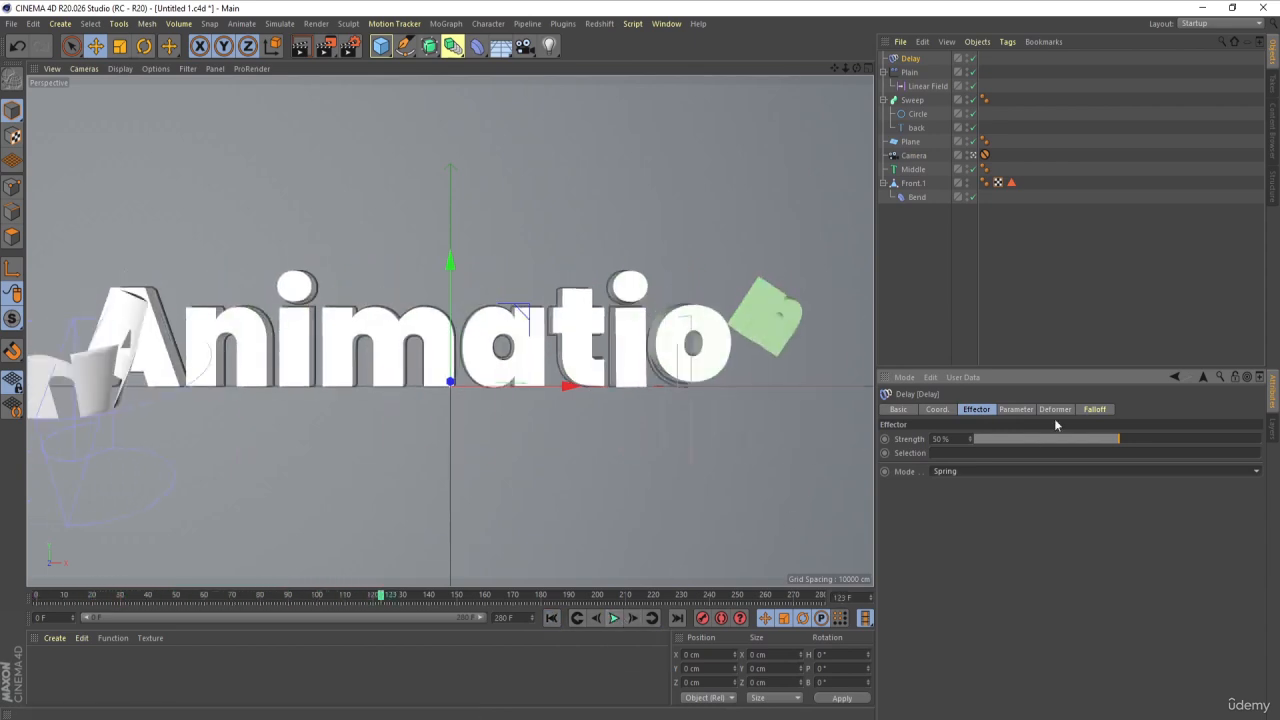
Set the Delay effector's strength to 75%, replay the animation from the start and render the view at frame 208
left_click(1191, 438)
left_click(551, 618)
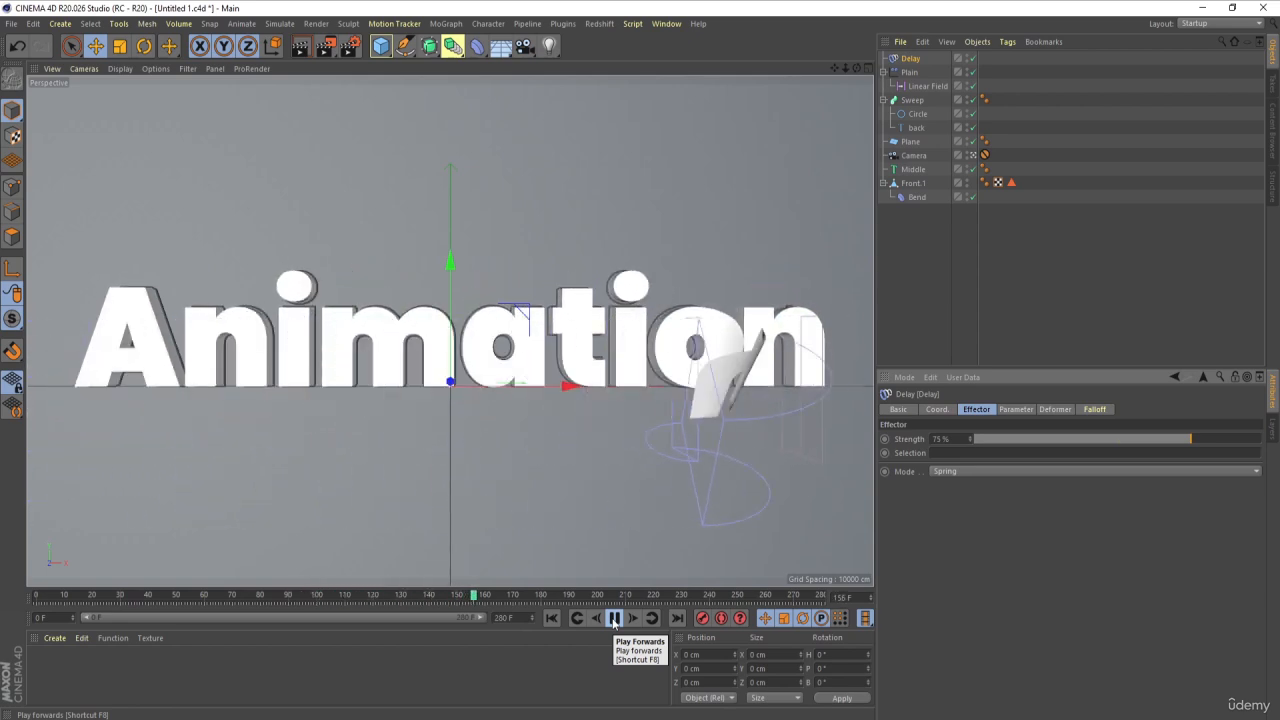
left_click(615, 619)
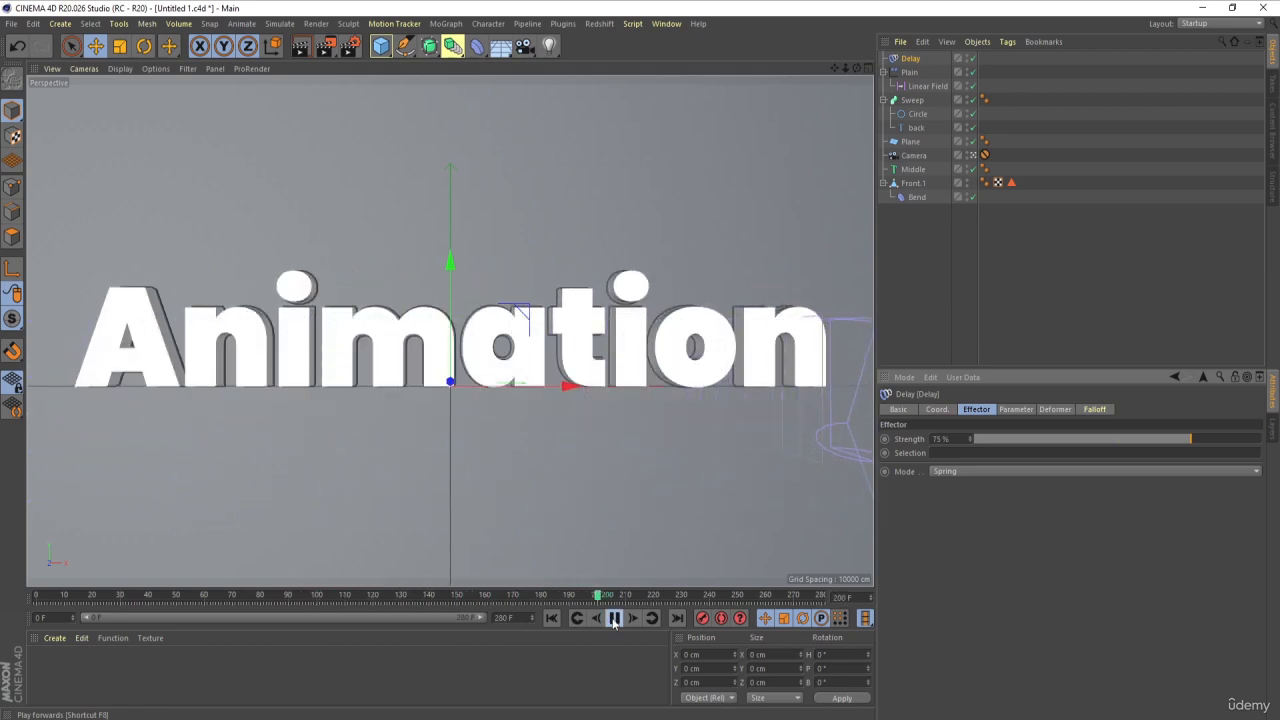
key("ctrl+r")
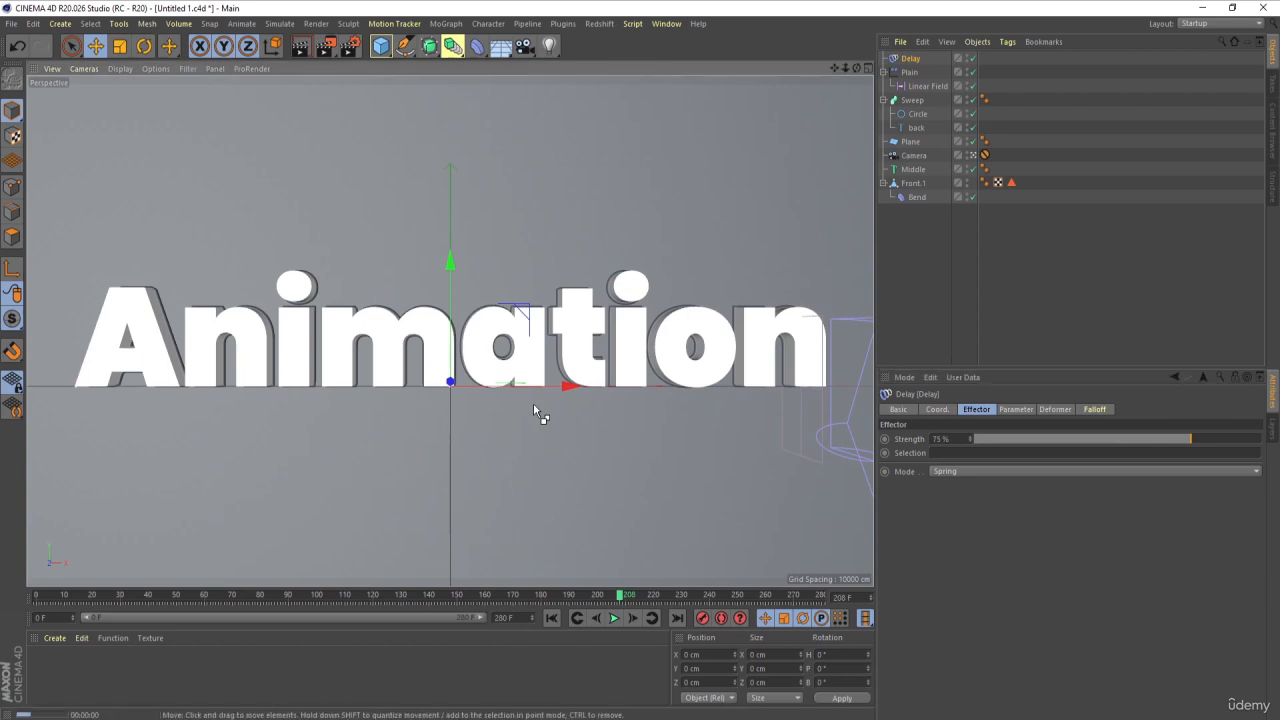
Record a keyframe for the camera's Z position at frame 0
left_click(551, 618)
left_click(968, 250)
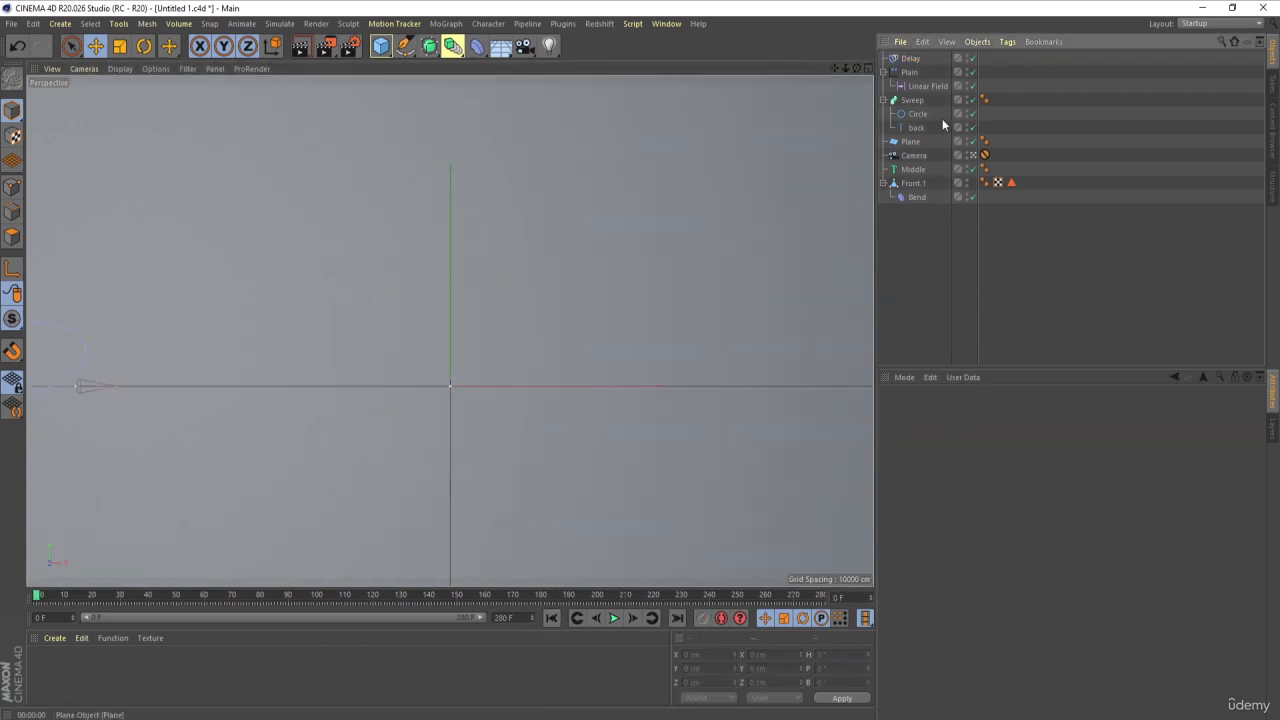
left_click(883, 184)
left_click(905, 157)
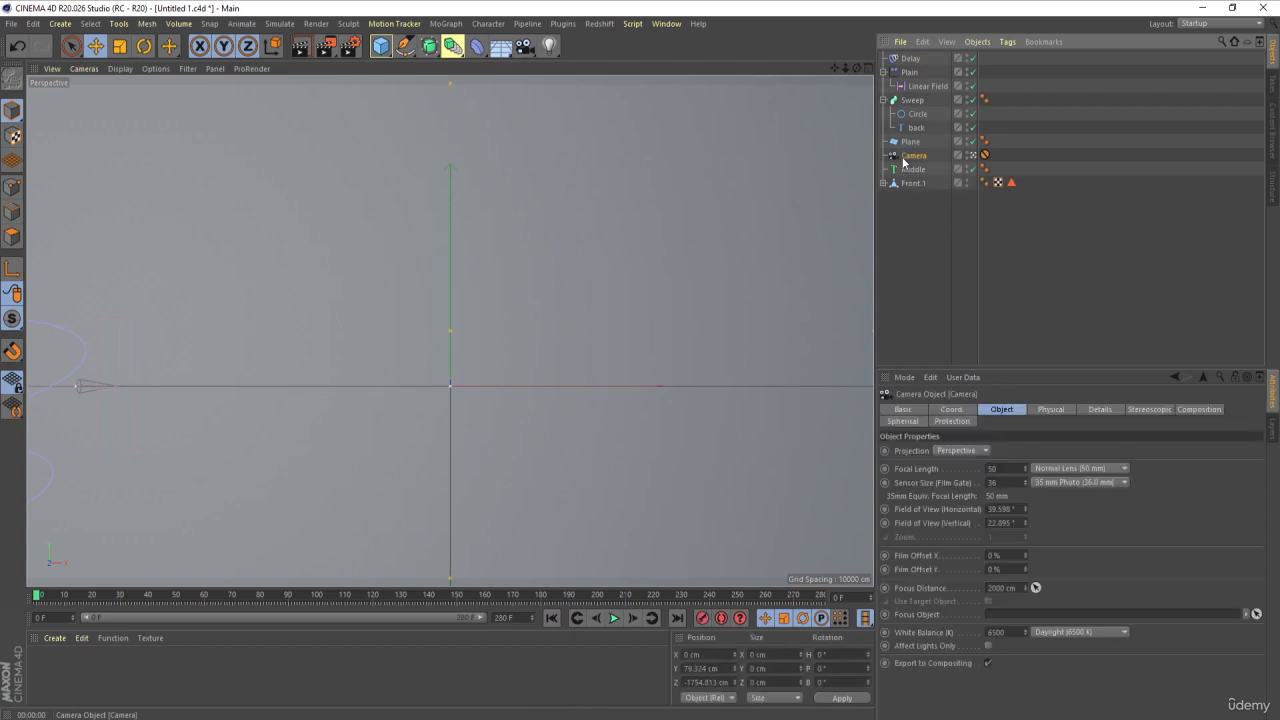
middle_click(433, 269)
middle_click(609, 218)
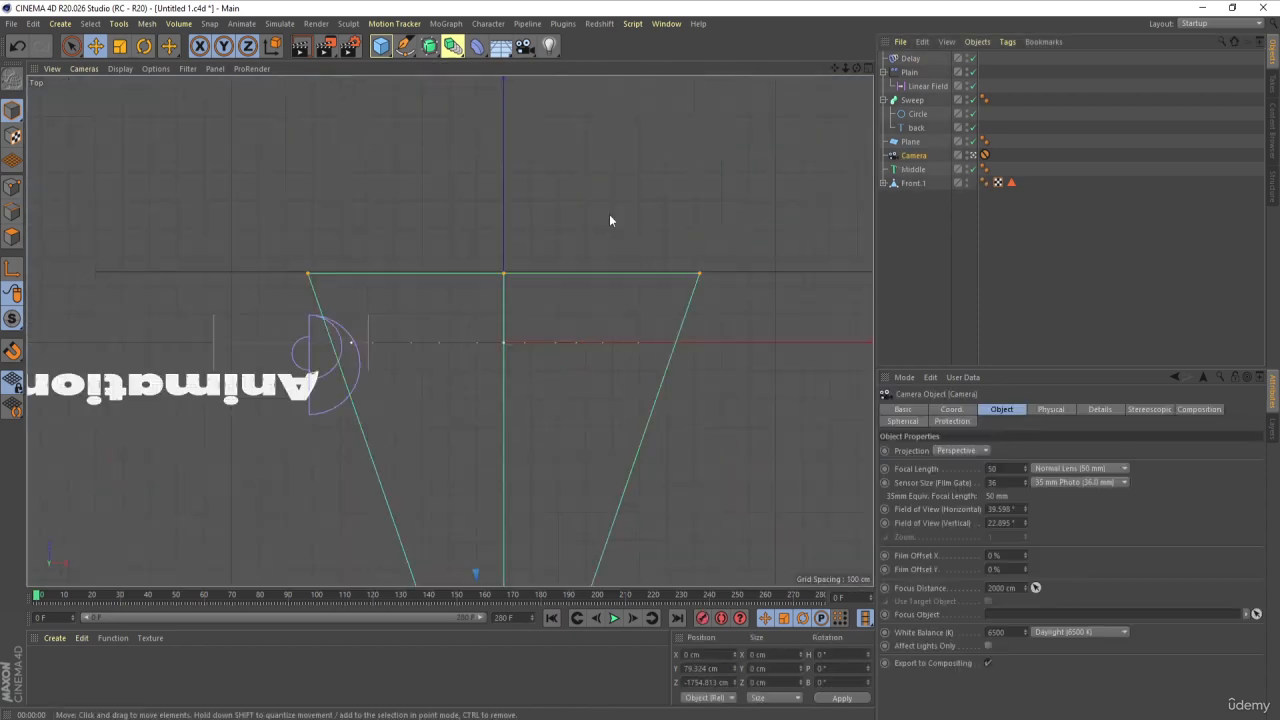
left_click(950, 410)
scroll(509, 360, "down", 8)
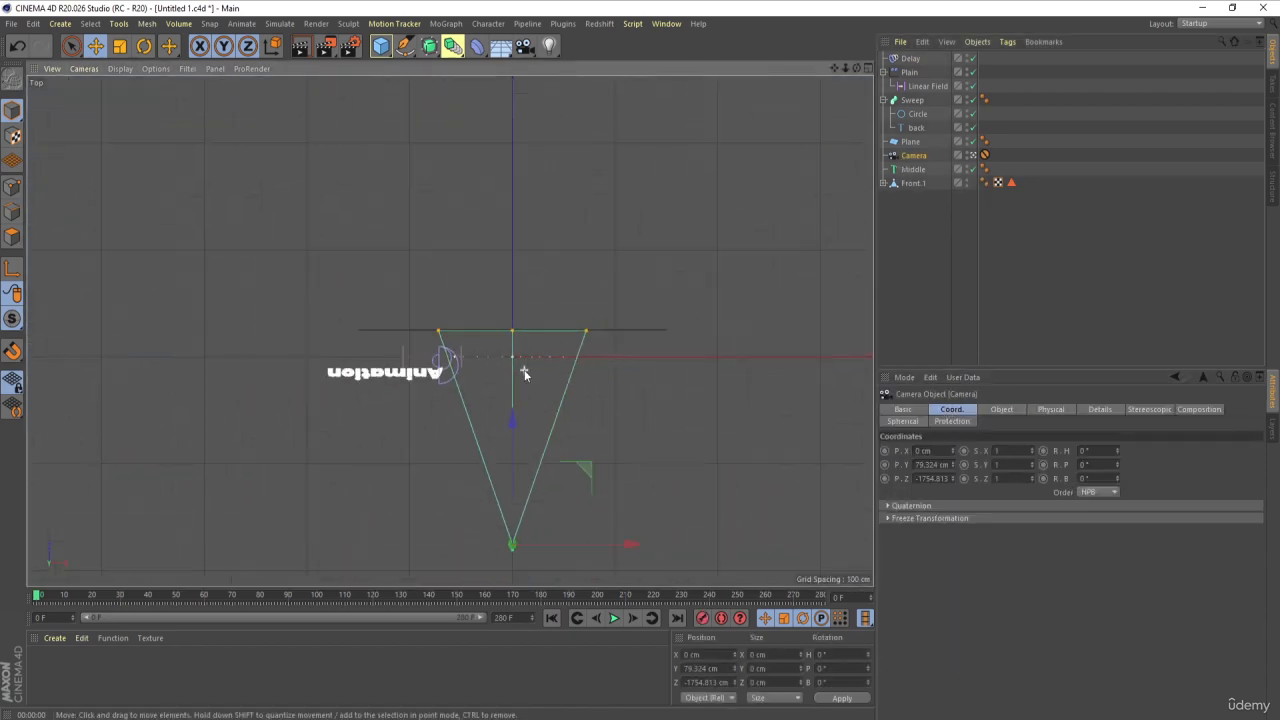
middle_click_drag(565, 431, 565, 405, "alt")
left_click(884, 478, "ctrl")
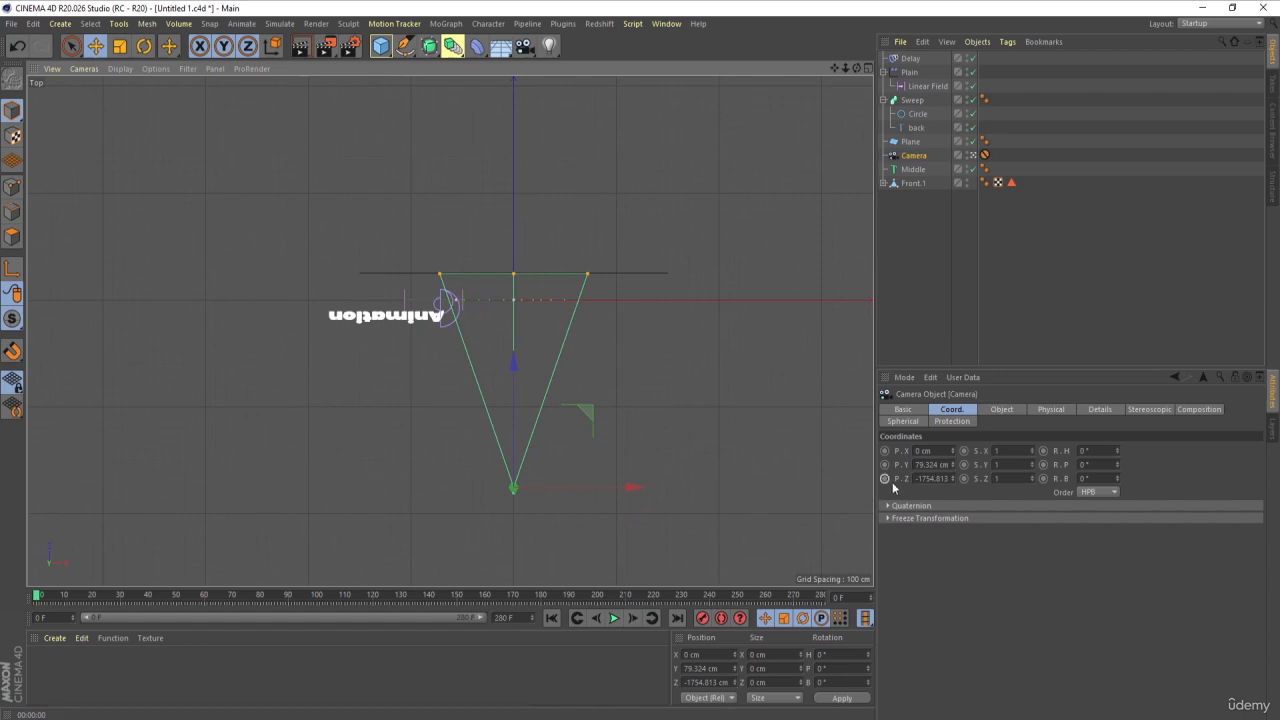
middle_click(429, 368)
key("F1")
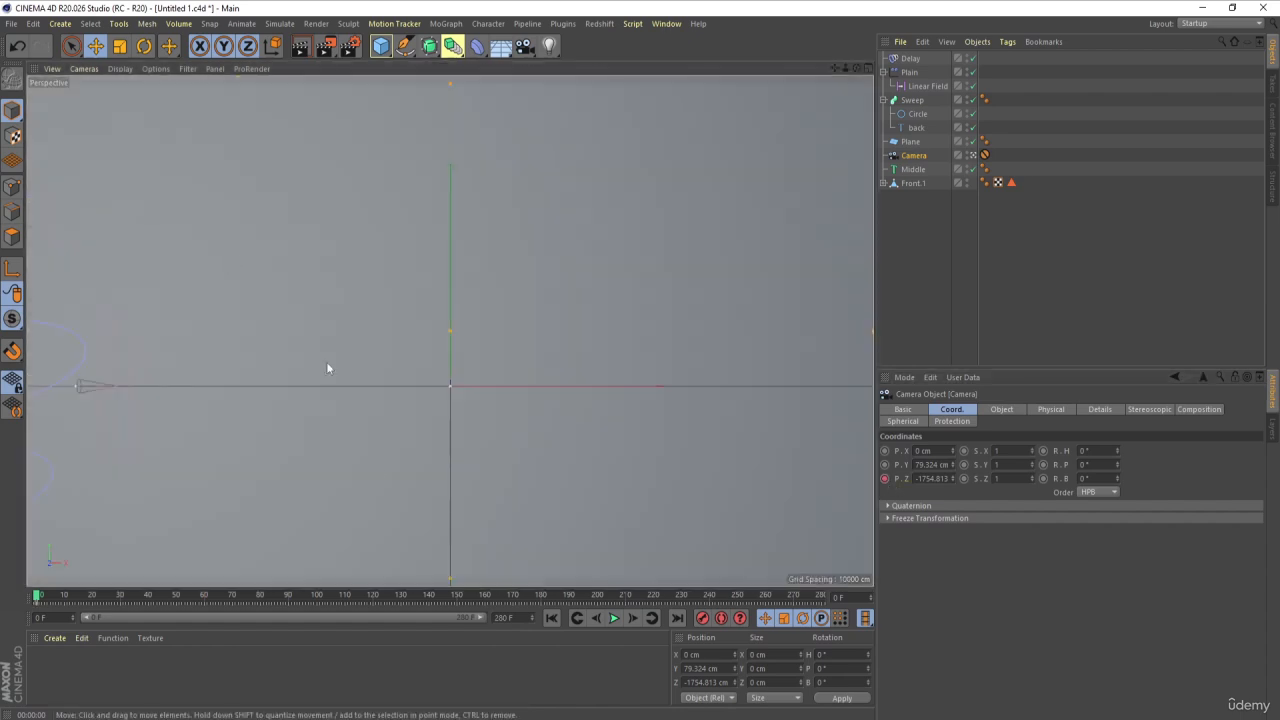
Go to frame 220 and delete the Protection tag from the camera
left_click_drag(546, 598, 651, 608)
middle_click(597, 349)
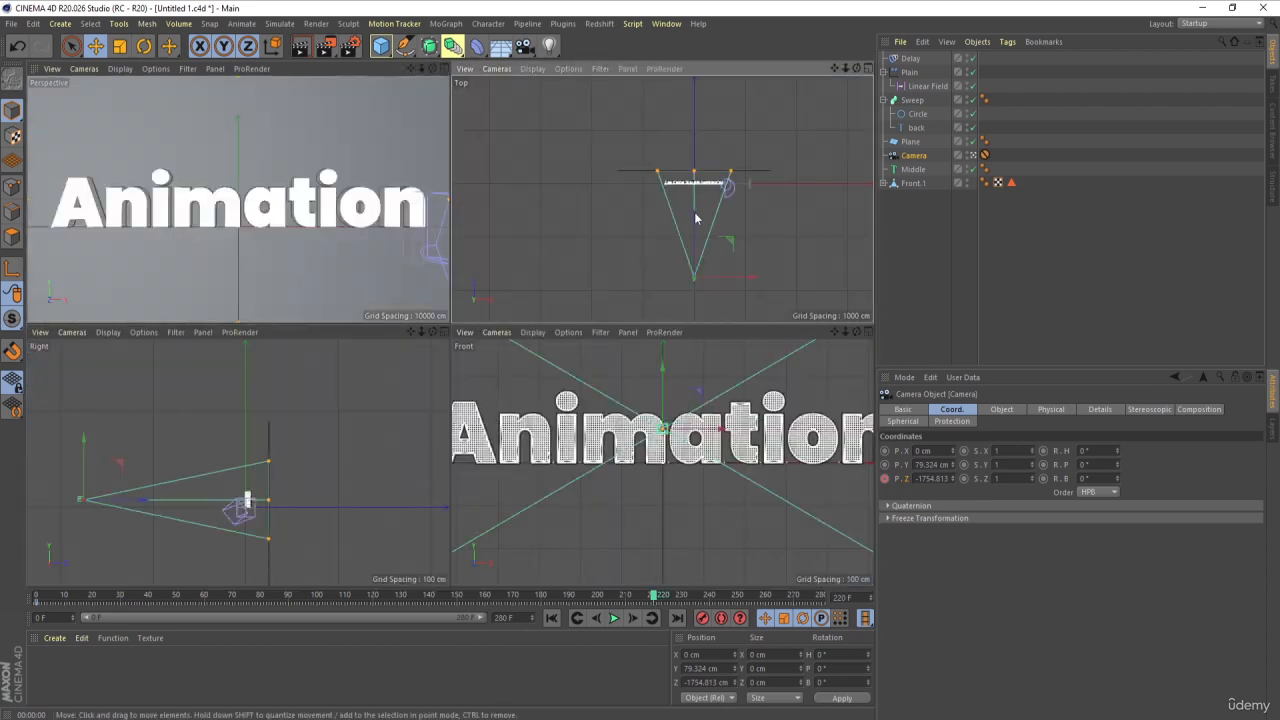
left_click(984, 155)
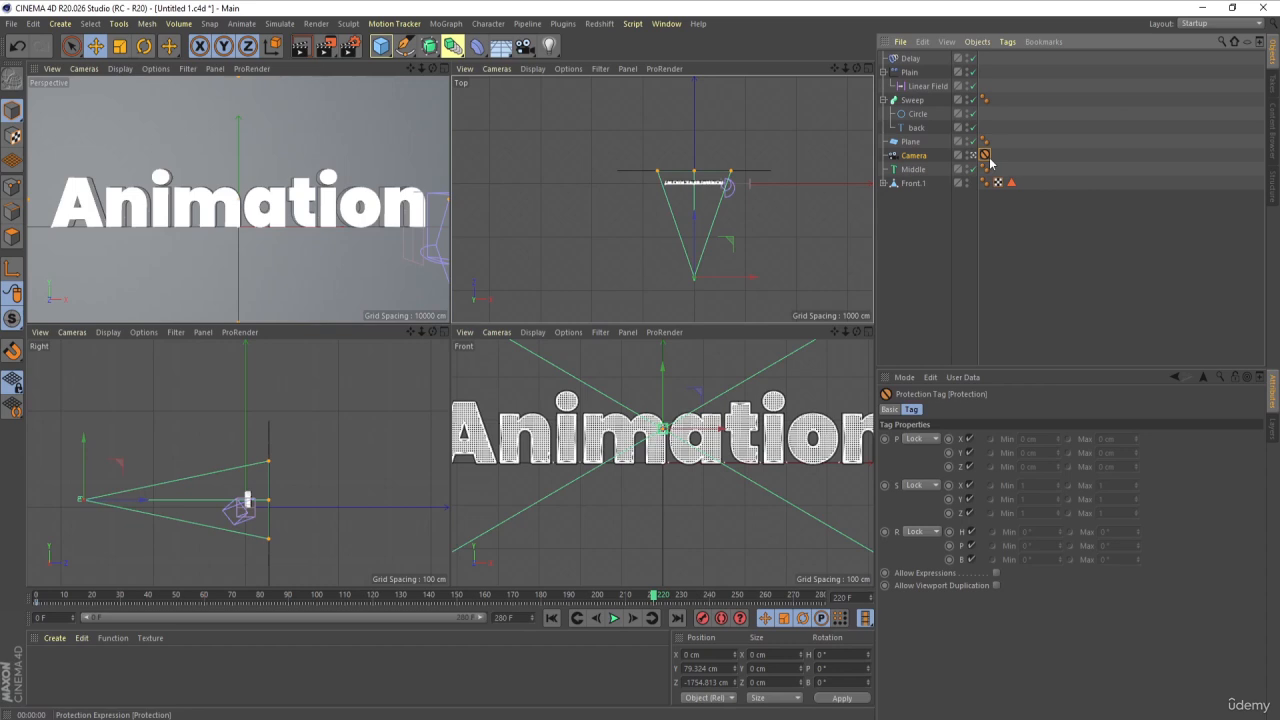
key("Delete")
Move the camera back along Z to about -1928 cm and record a keyframe for that position
left_click(916, 157)
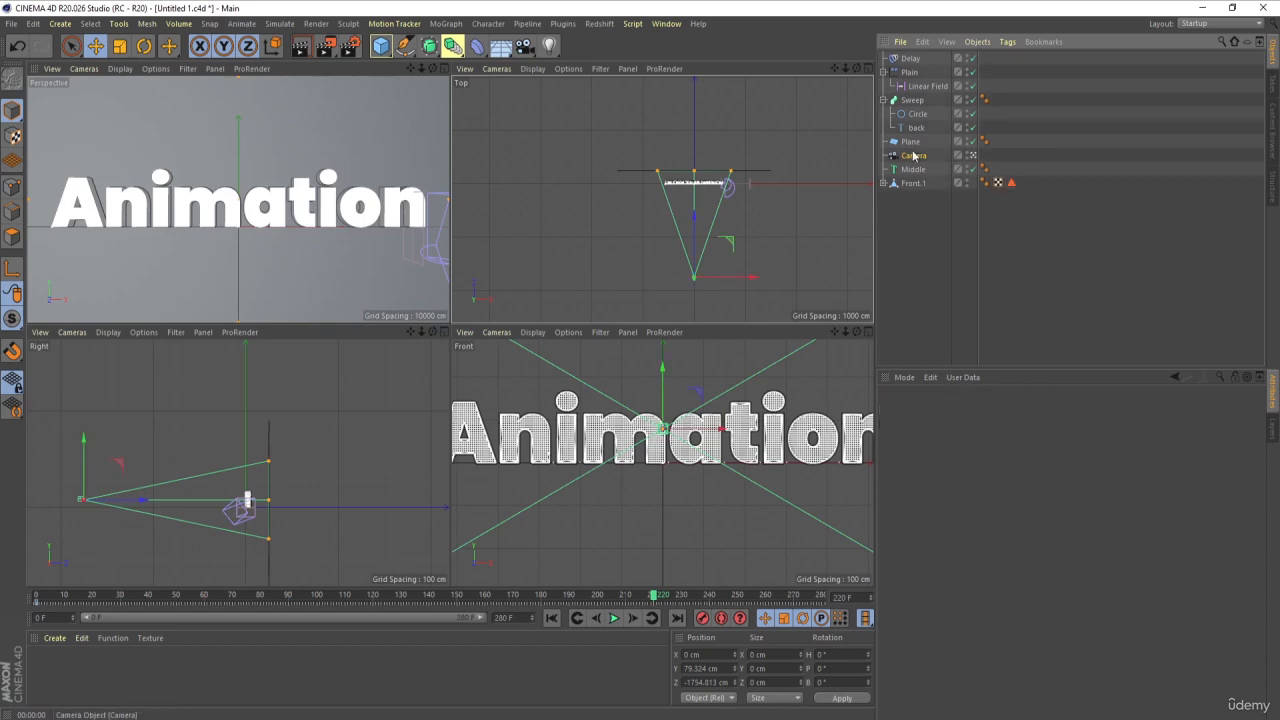
left_click_drag(694, 218, 704, 229)
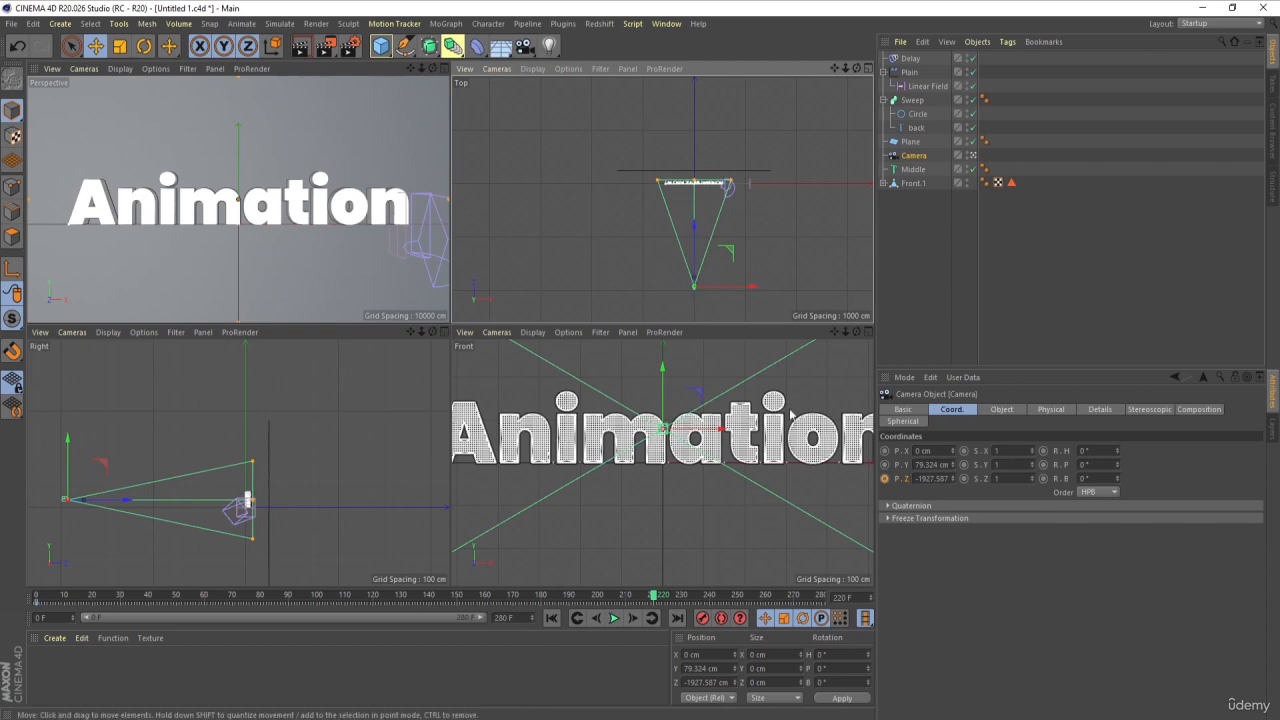
left_click(884, 478)
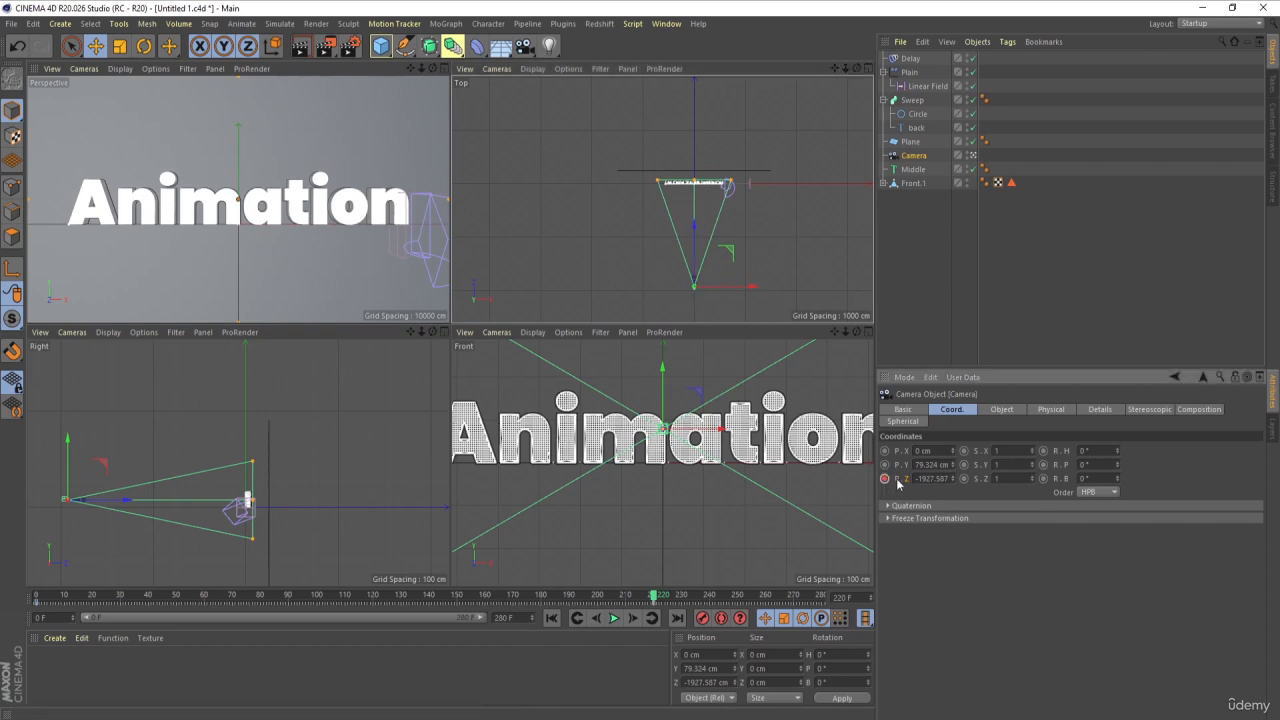
Show the F-curve of the camera's Z position, make its interpolation linear and close the timeline
right_click(907, 483)
mouse_move(944, 481)
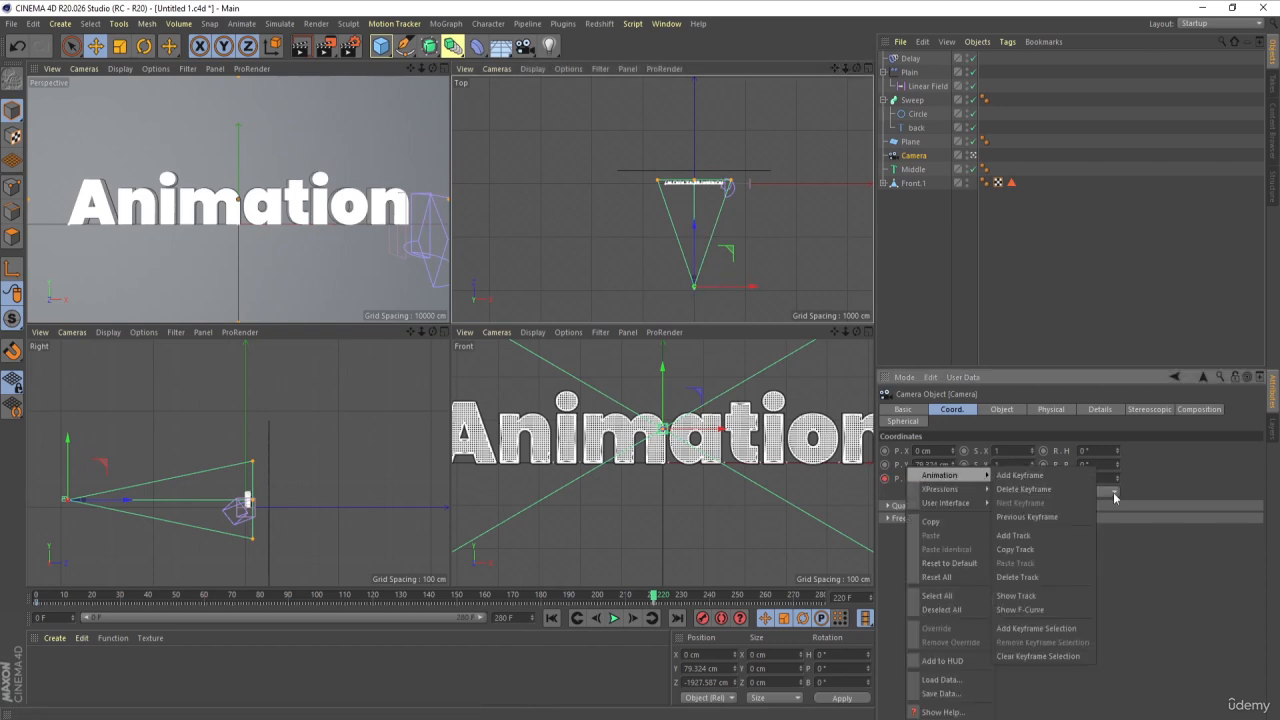
left_click(1025, 609)
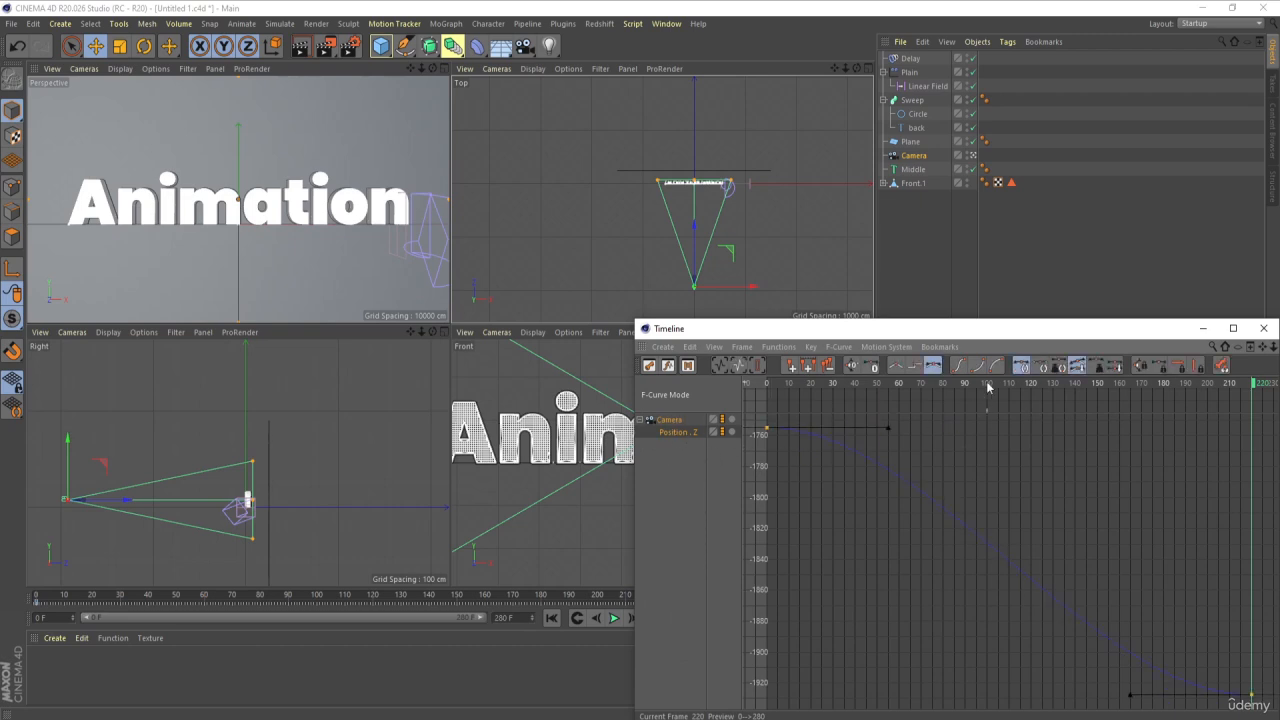
left_click(896, 365)
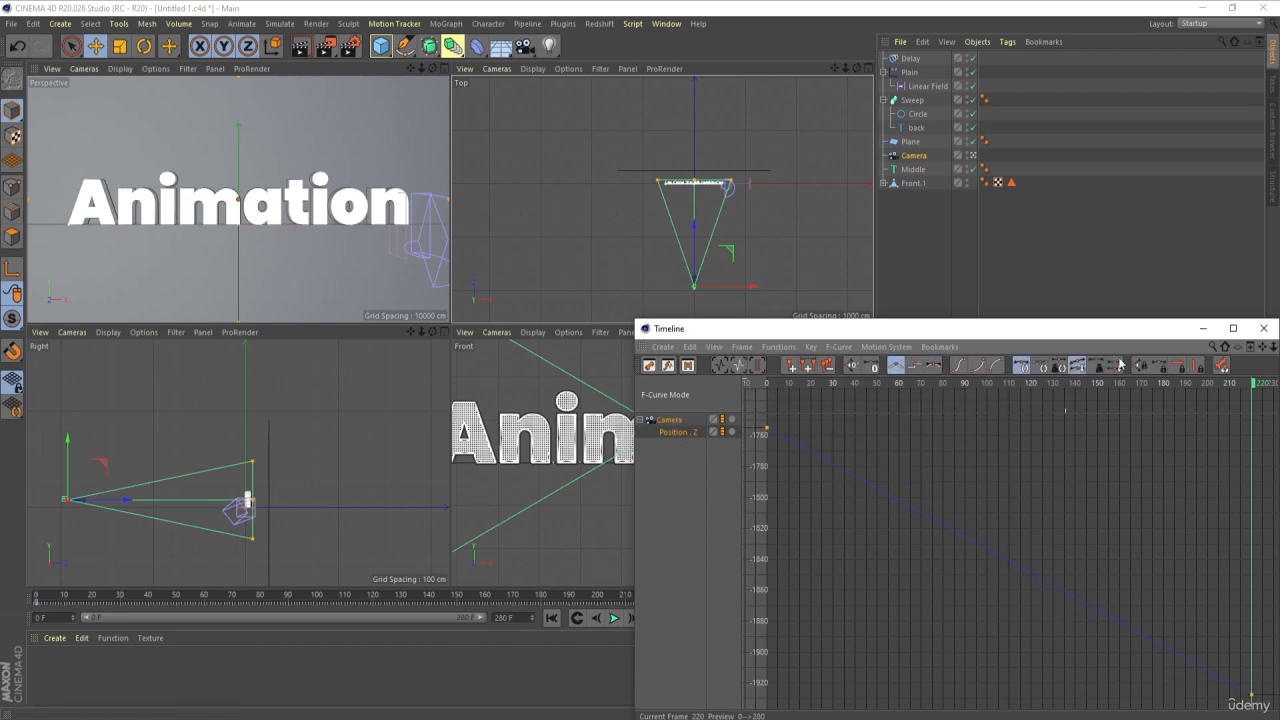
left_click(1267, 328)
Play the animation from the start in the Perspective view to check the camera's pull-back, then return to frame 0
middle_click(314, 212)
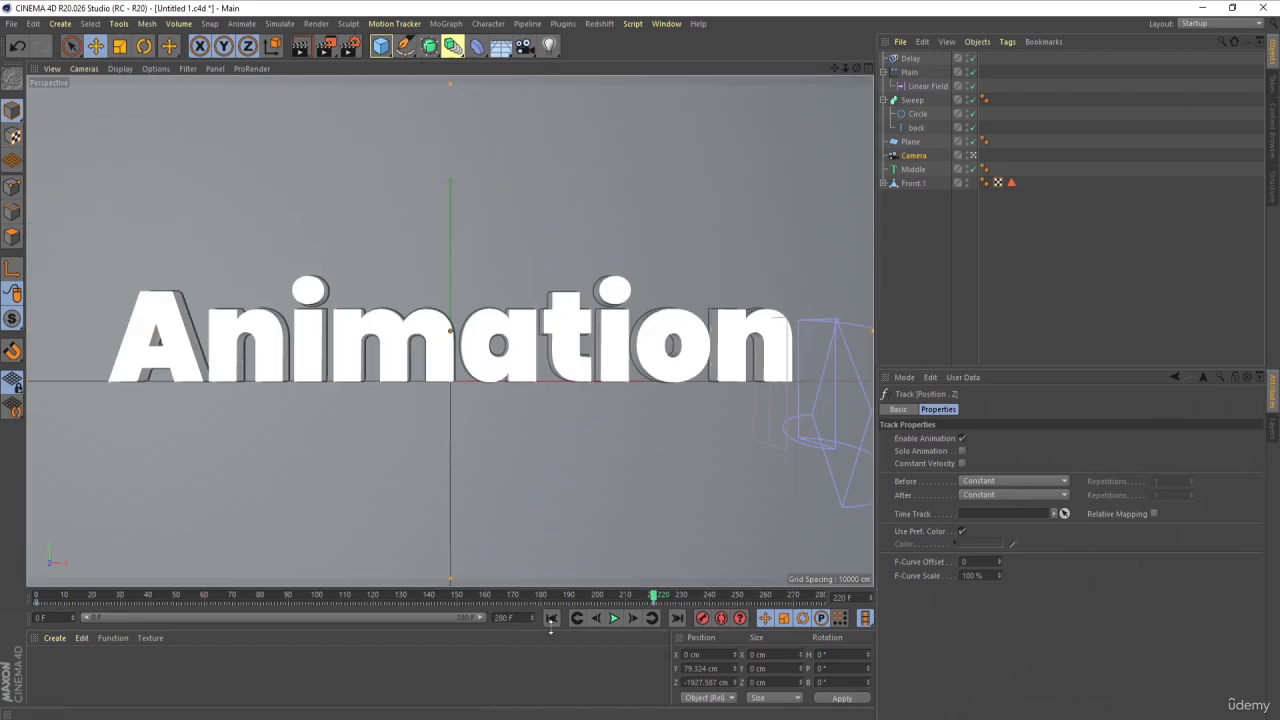
left_click(551, 617)
left_click(615, 618)
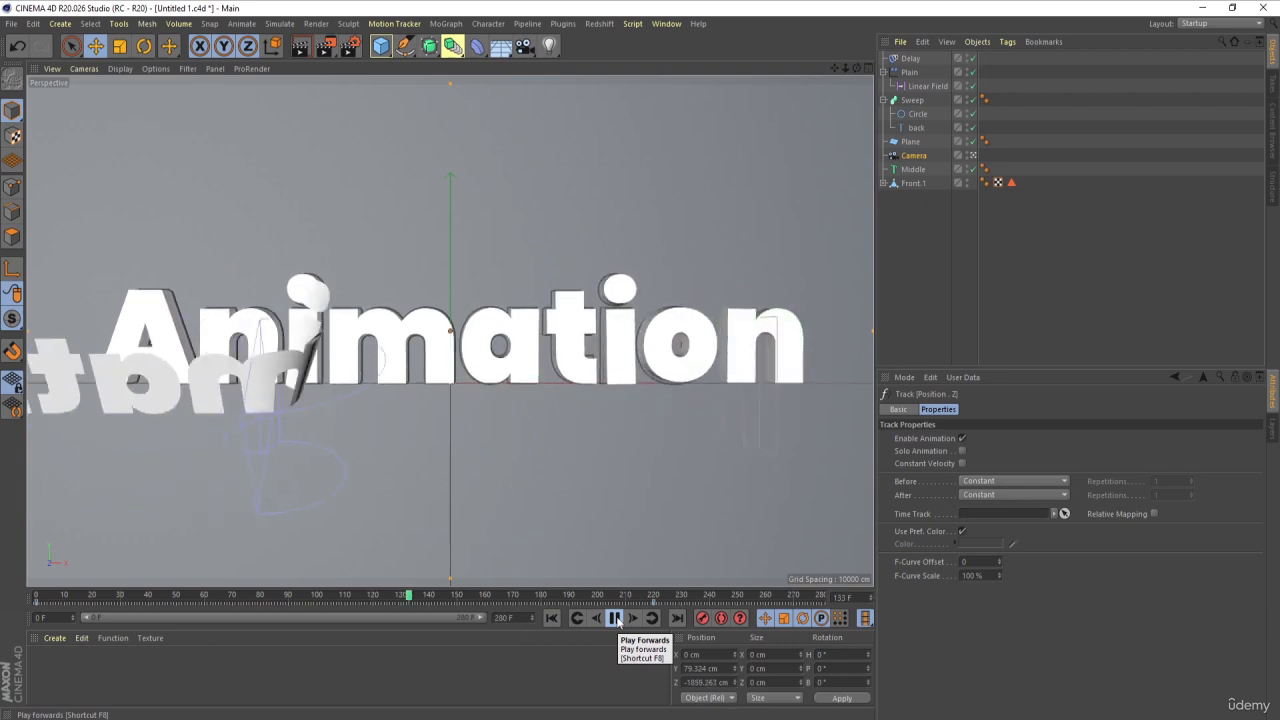
left_click(615, 618)
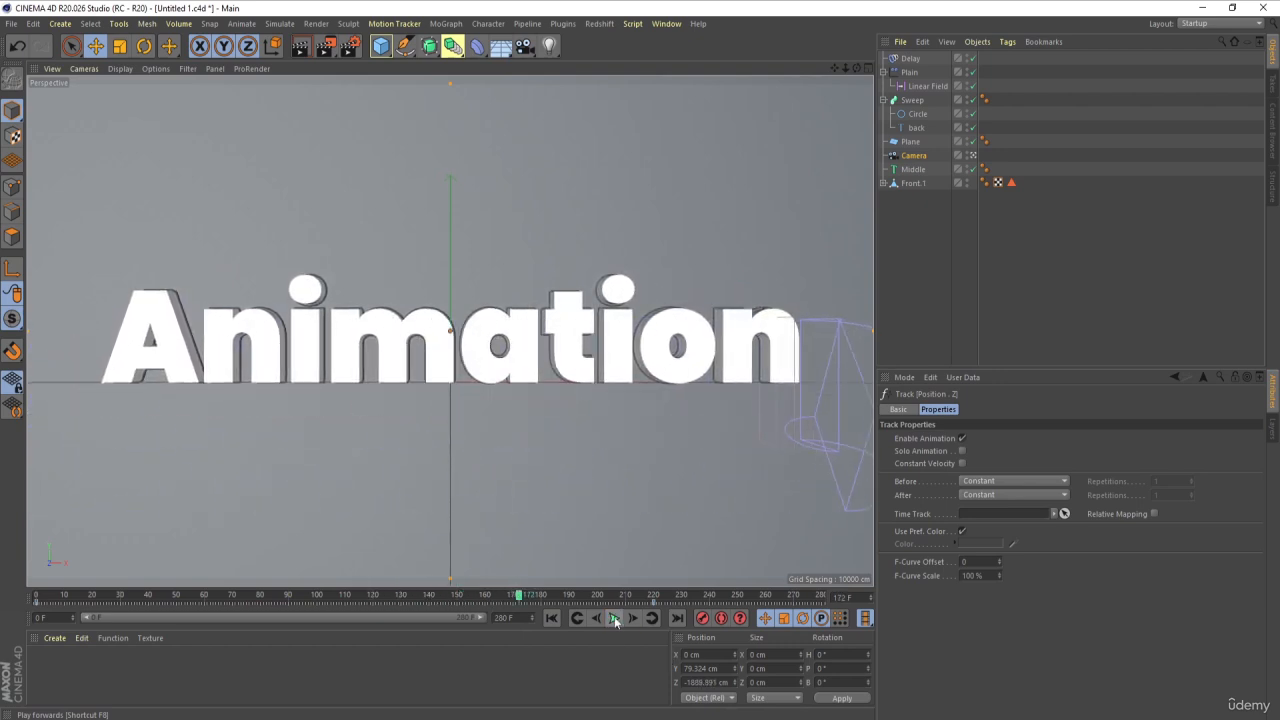
left_click(551, 618)
Add an area light and move it beside the camera, to about X 2238 cm and Z -1714 cm
left_click(968, 236)
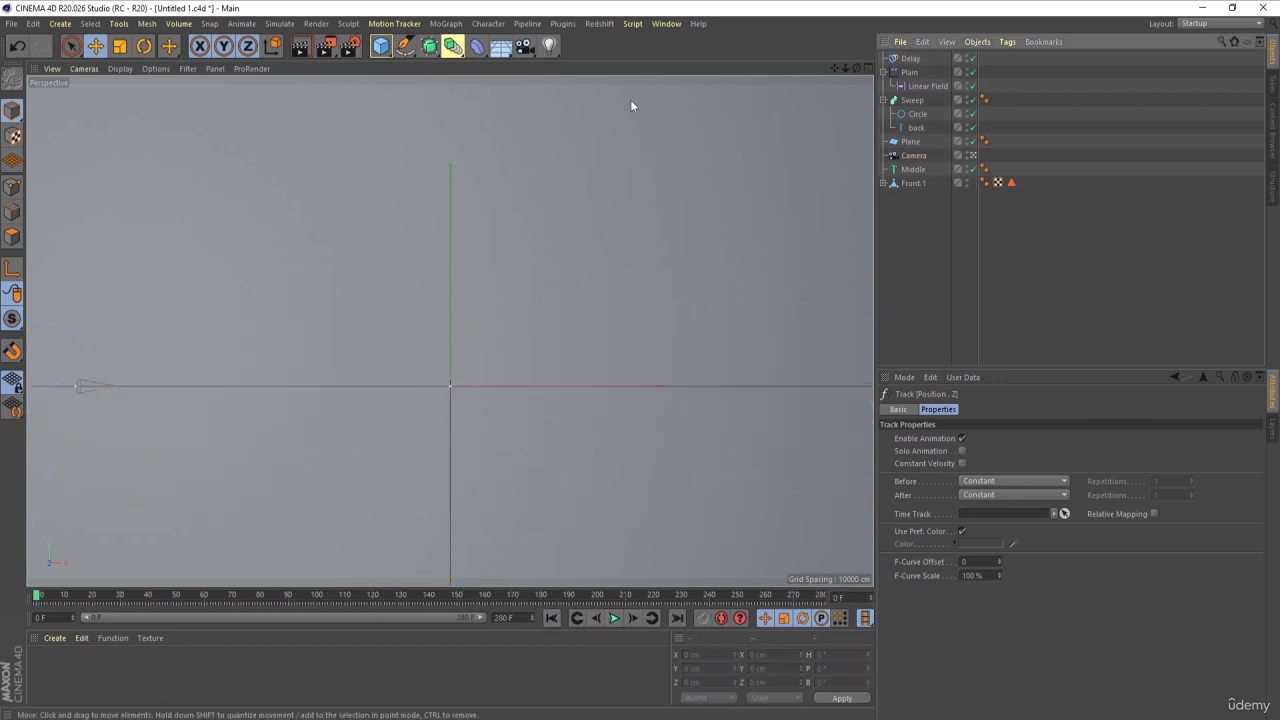
left_click(550, 47)
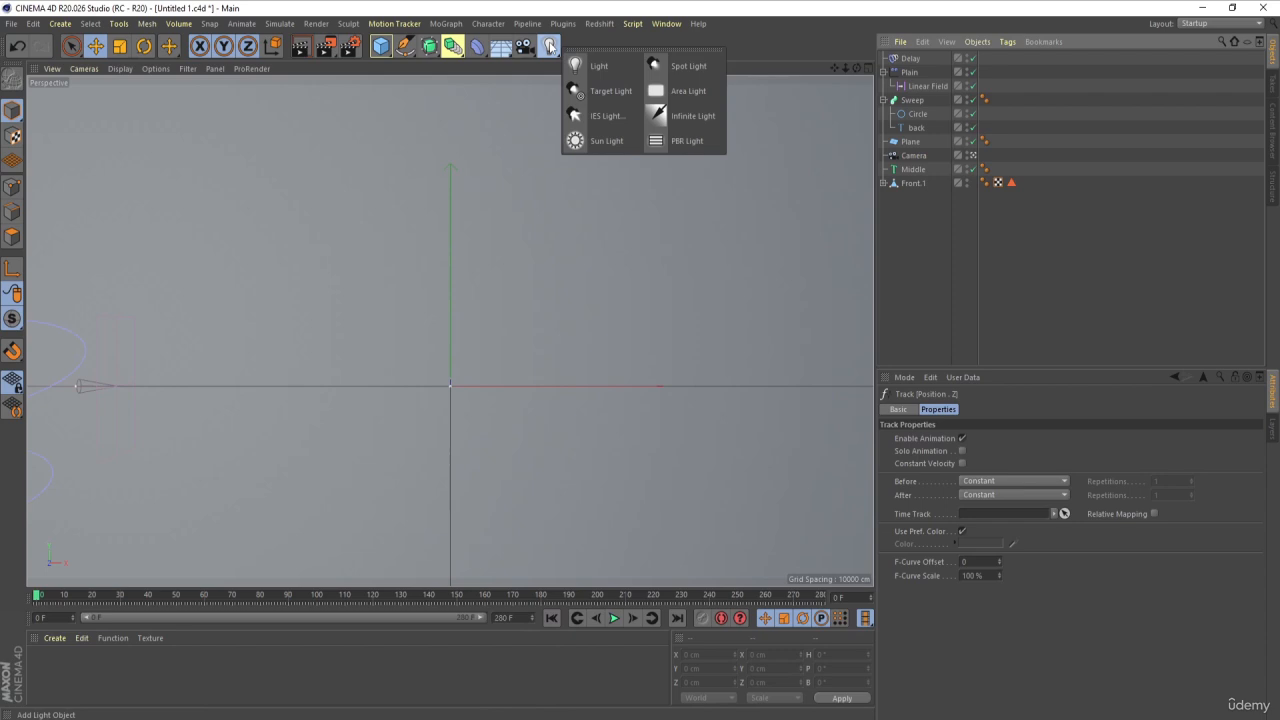
left_click(688, 90)
middle_click(623, 221)
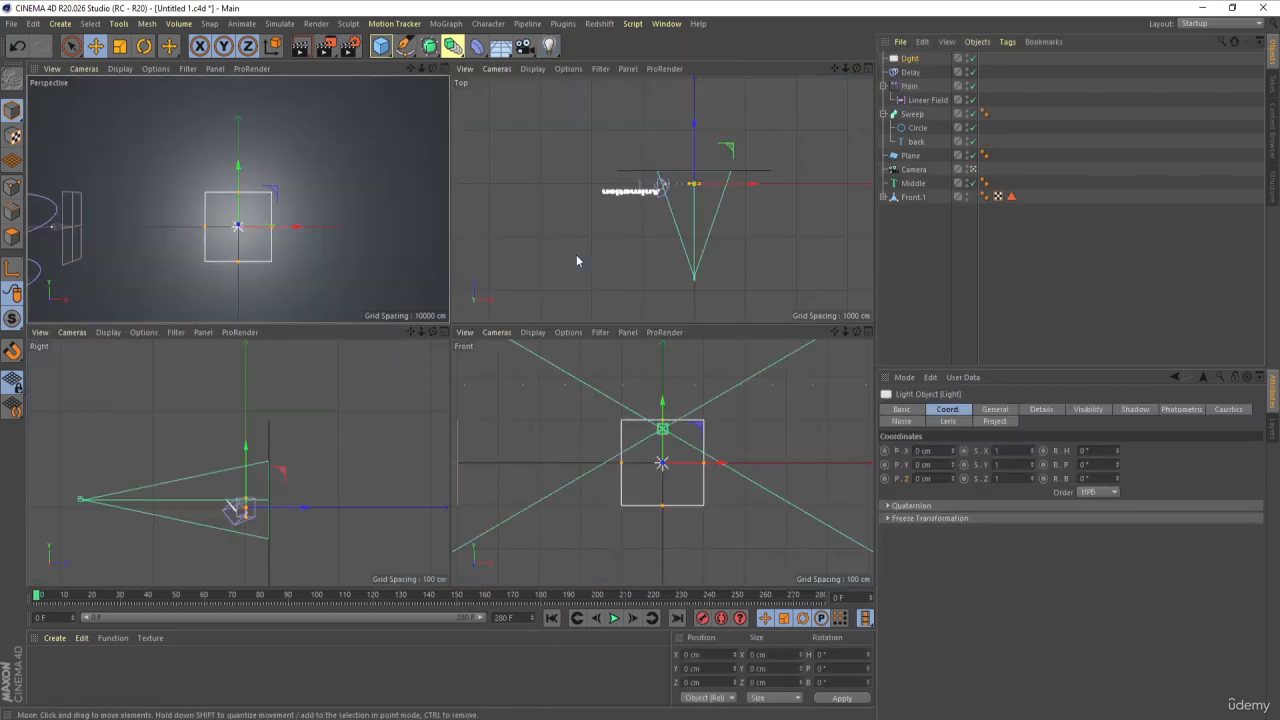
middle_click(576, 254)
left_click_drag(584, 227, 772, 373)
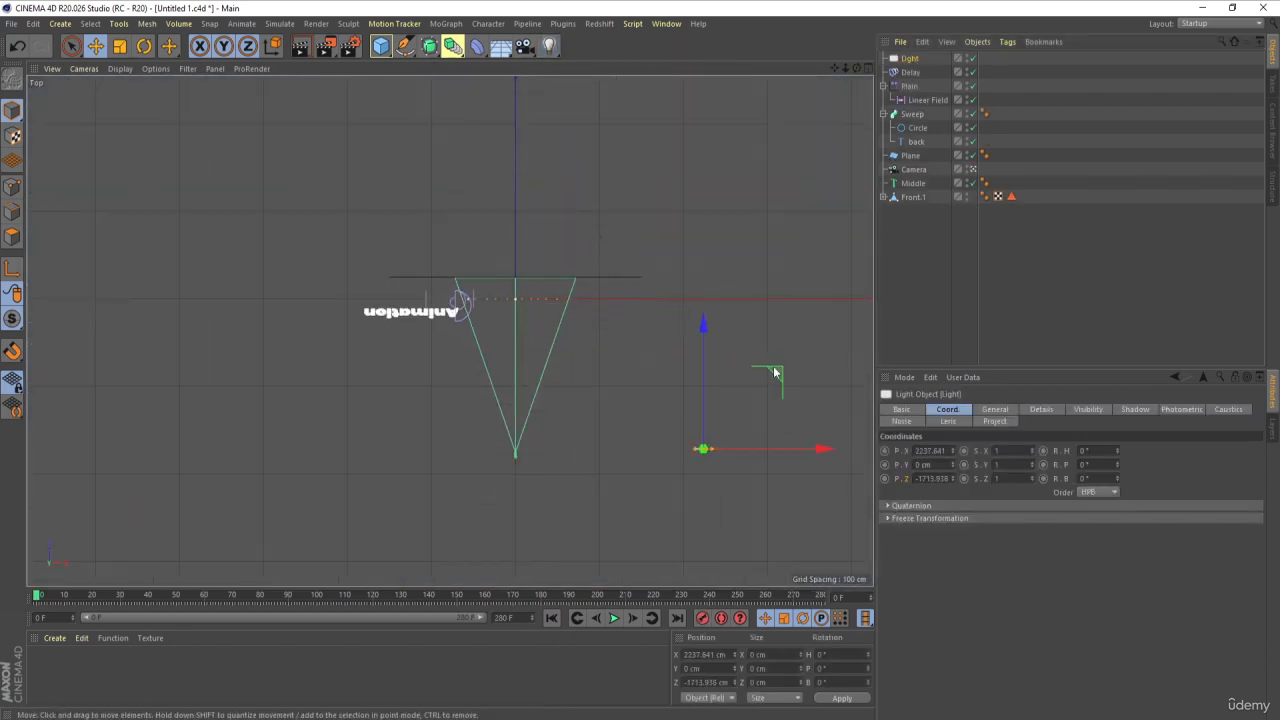
Rotate the area light to about 45° heading and about -45° pitch
middle_click(764, 445)
middle_click(282, 467)
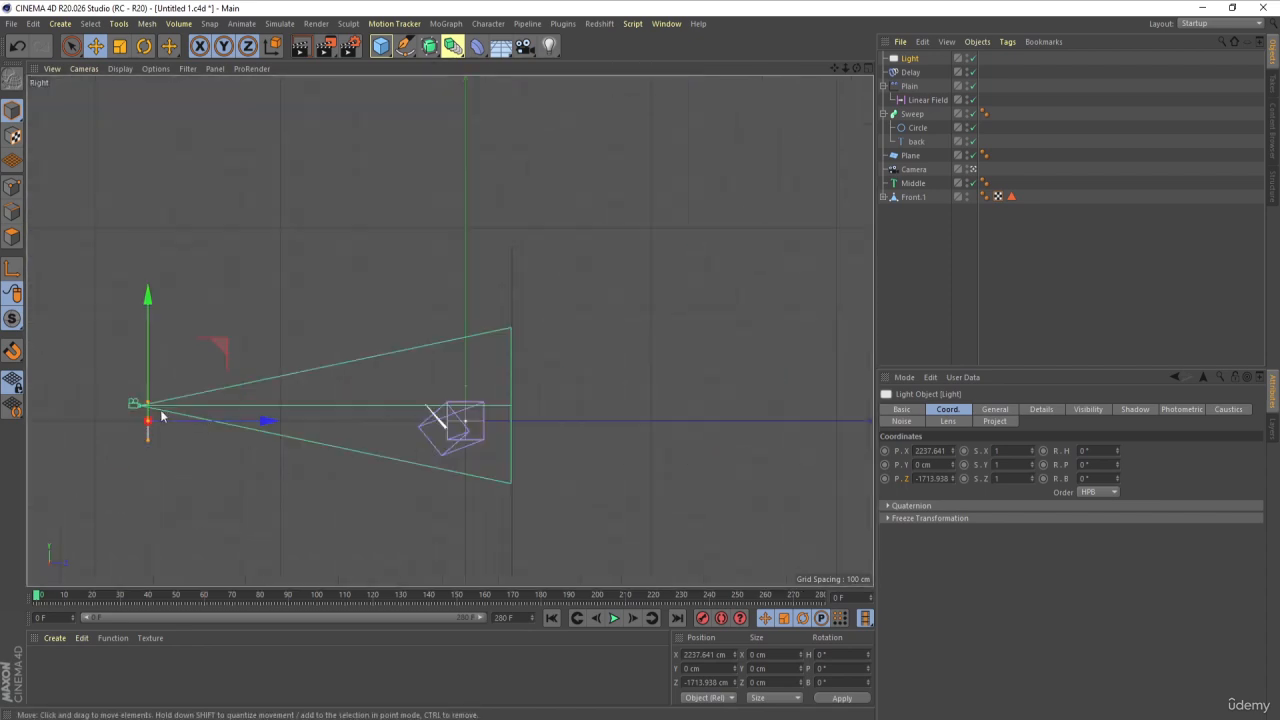
middle_click(524, 289)
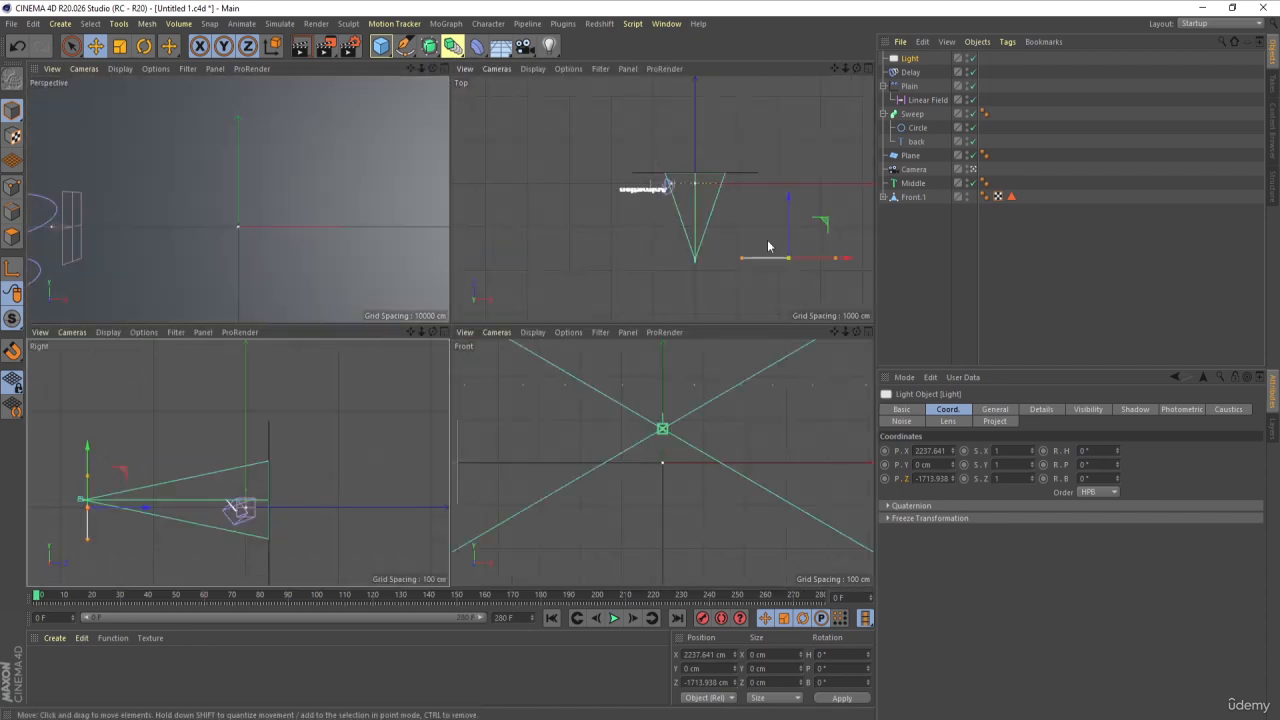
middle_click(768, 247)
key("r")
left_click_drag(768, 418, 731, 374)
left_click_drag(737, 482, 672, 443)
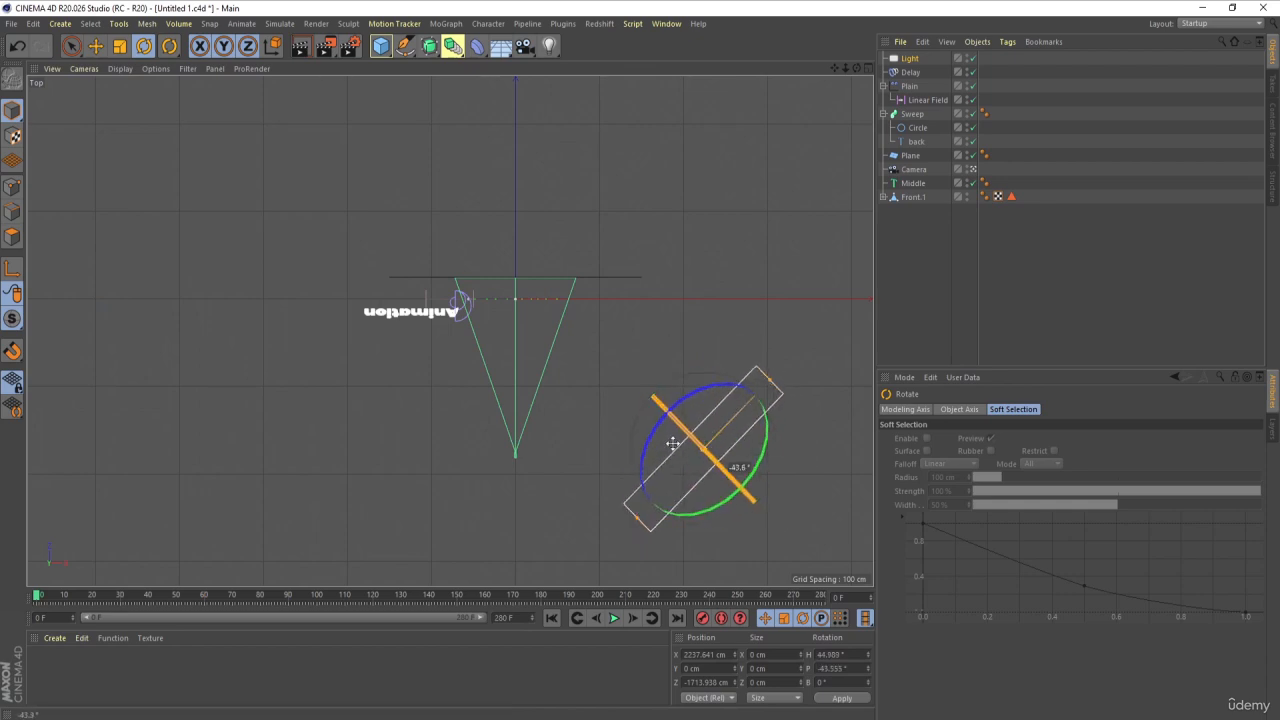
Raise the area light along Y to about 1008 cm above the ground
middle_click(665, 441)
middle_click(319, 453)
scroll(266, 400, "down", 3)
key("e")
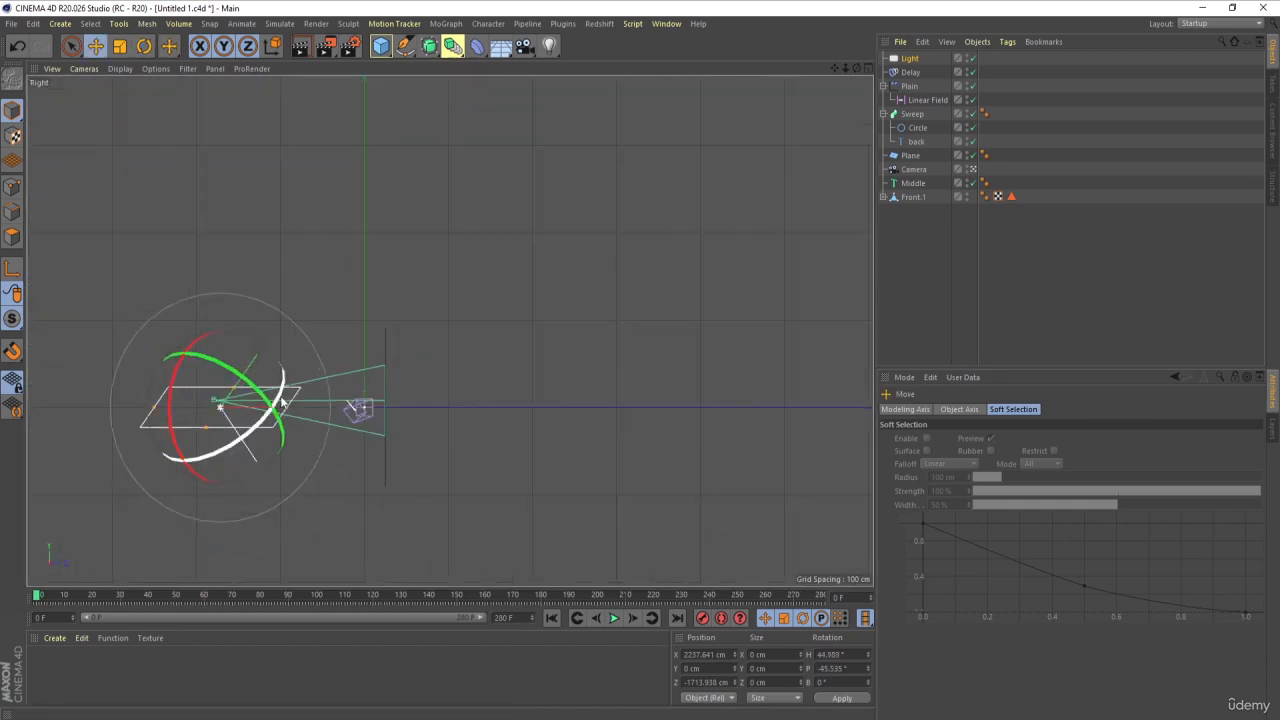
left_click_drag(238, 297, 222, 205)
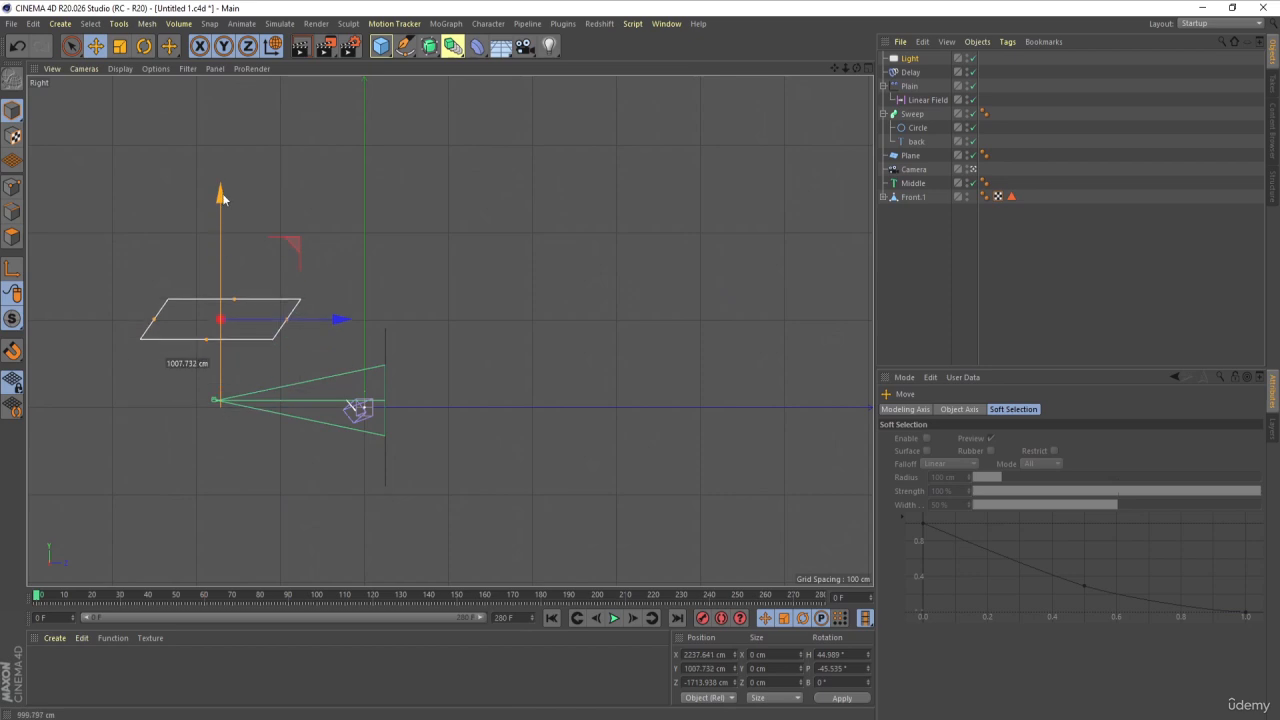
Duplicate the area light to about X -1960 cm on the camera's other side and rotate the copy's heading to about -38°
middle_click(622, 323)
middle_click(741, 220)
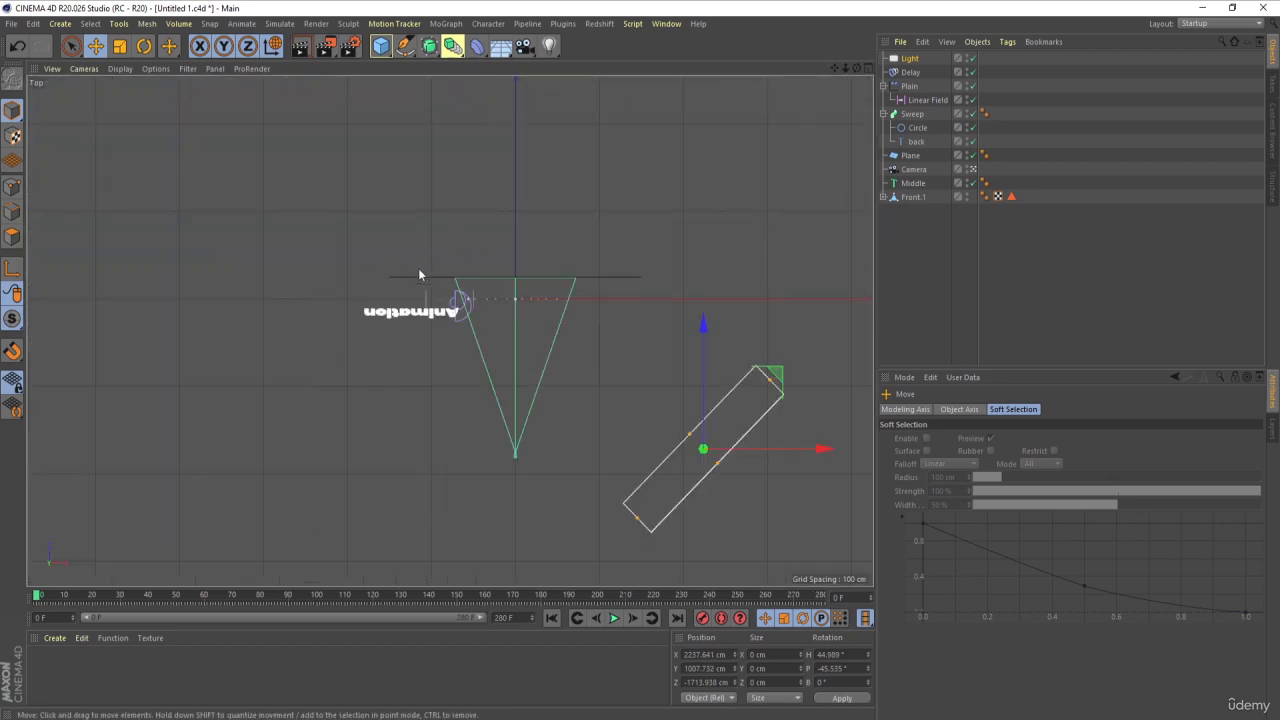
left_click_drag(824, 450, 477, 458, "ctrl")
key("r")
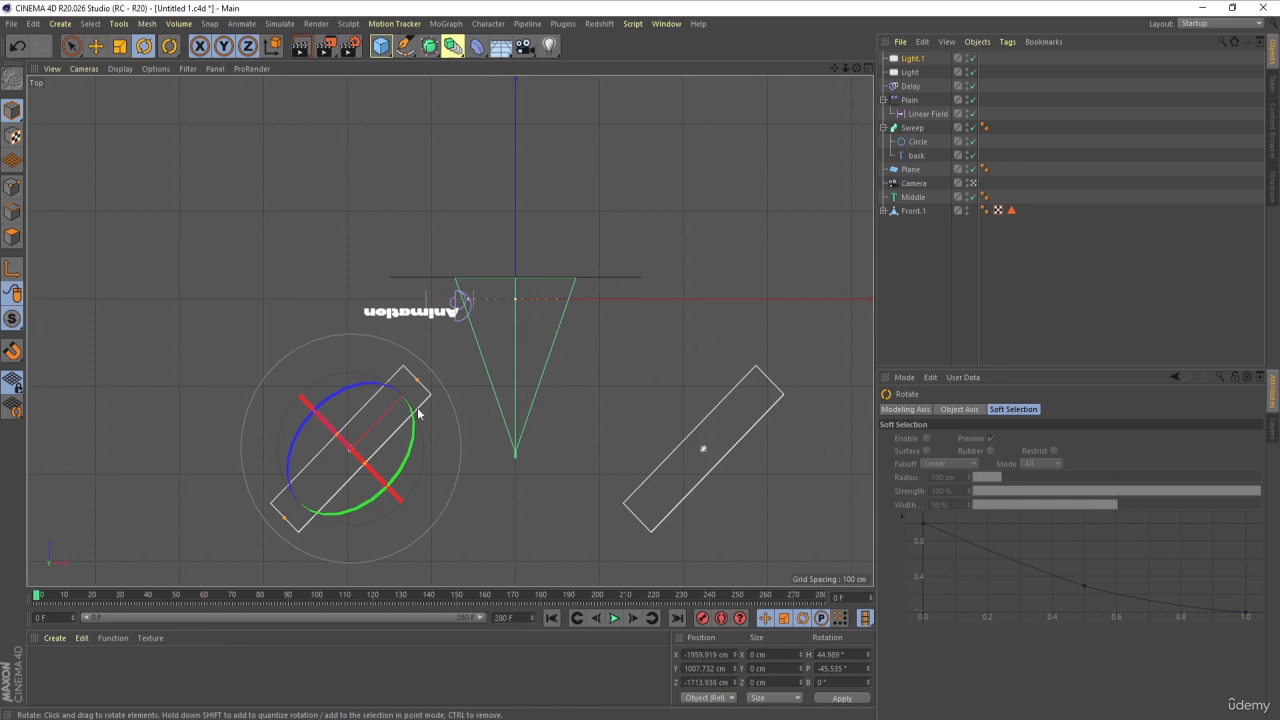
left_click_drag(380, 377, 429, 477)
Play the animation in the Perspective view, stop at frame 137 and render a preview of that frame
middle_click(450, 450)
middle_click(190, 235)
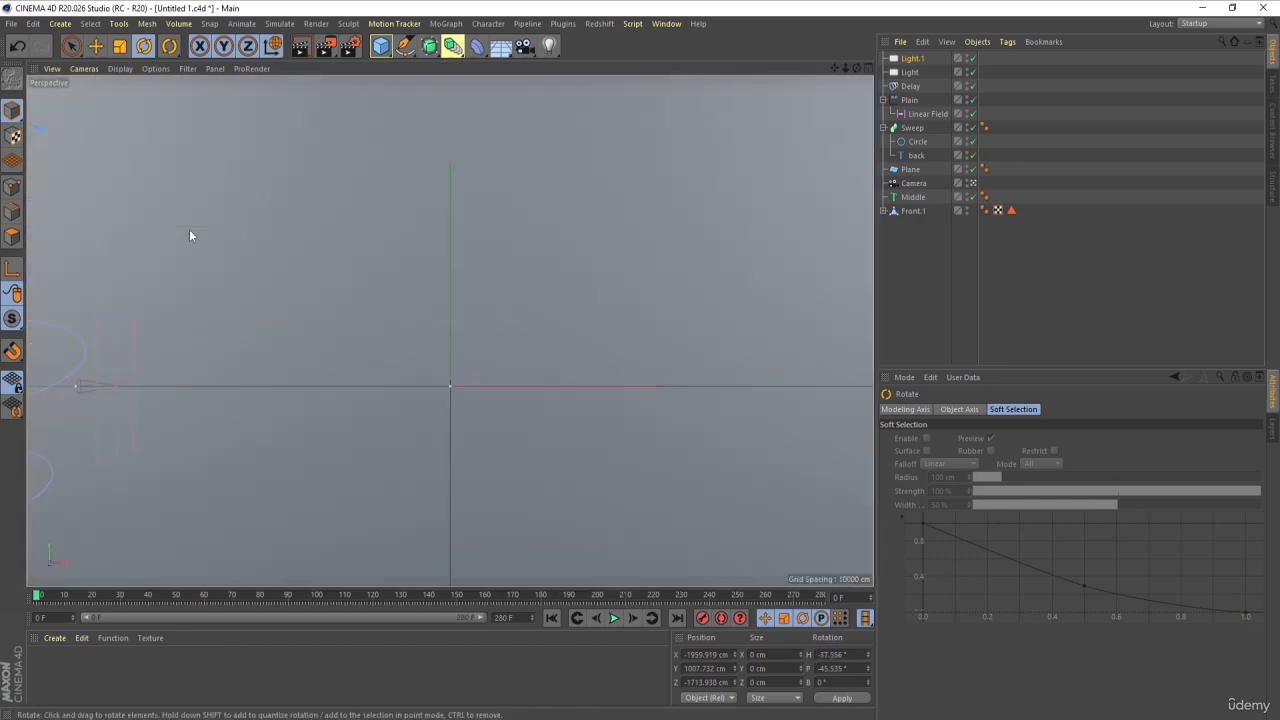
left_click(613, 618)
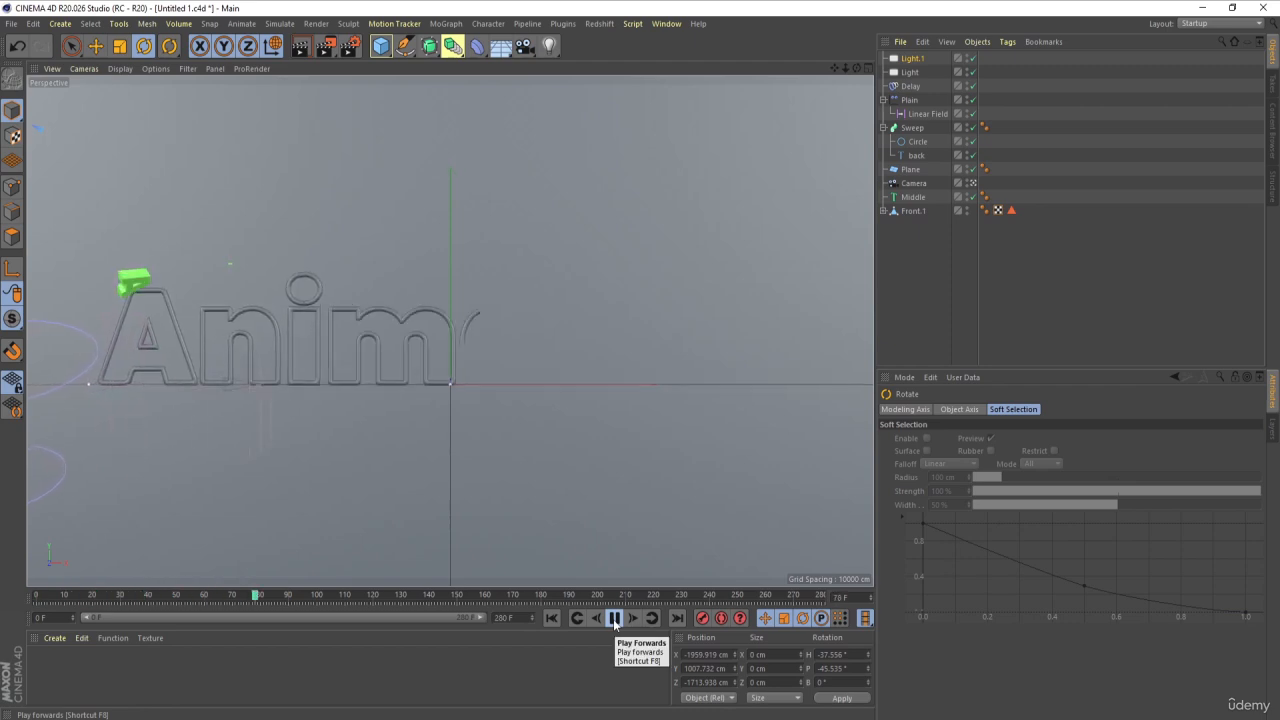
left_click(613, 618)
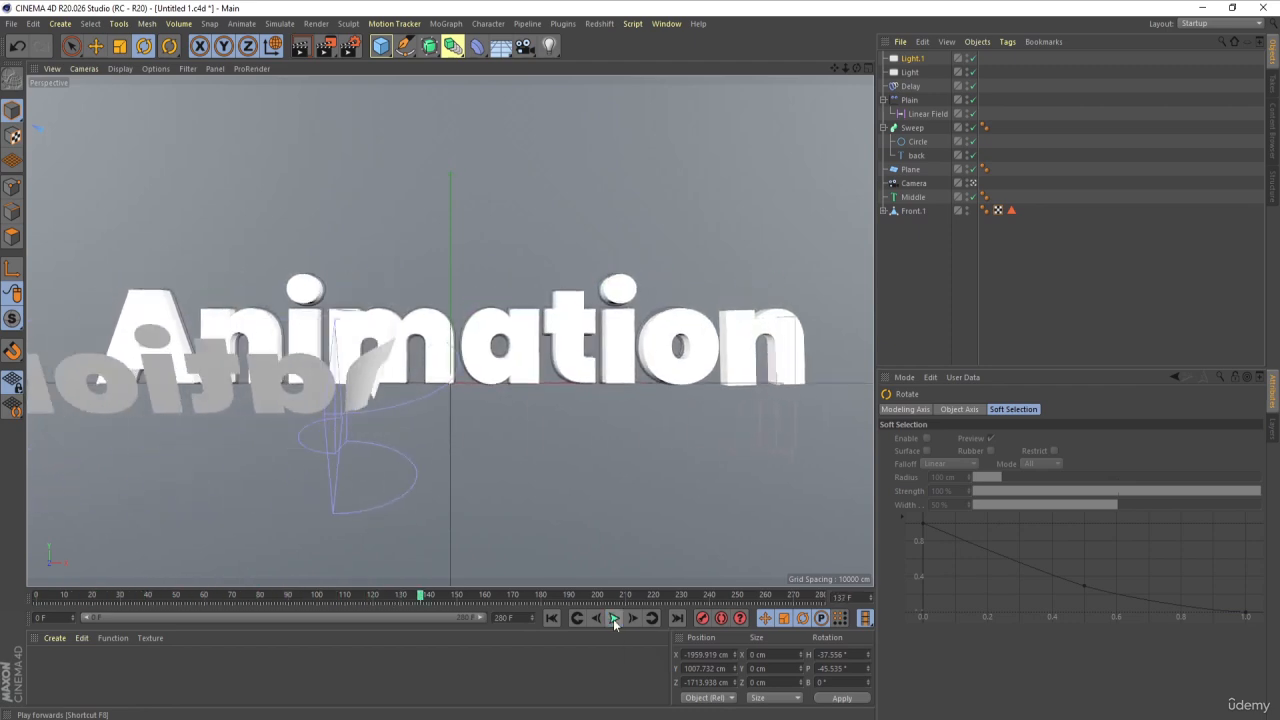
key("ctrl+r")
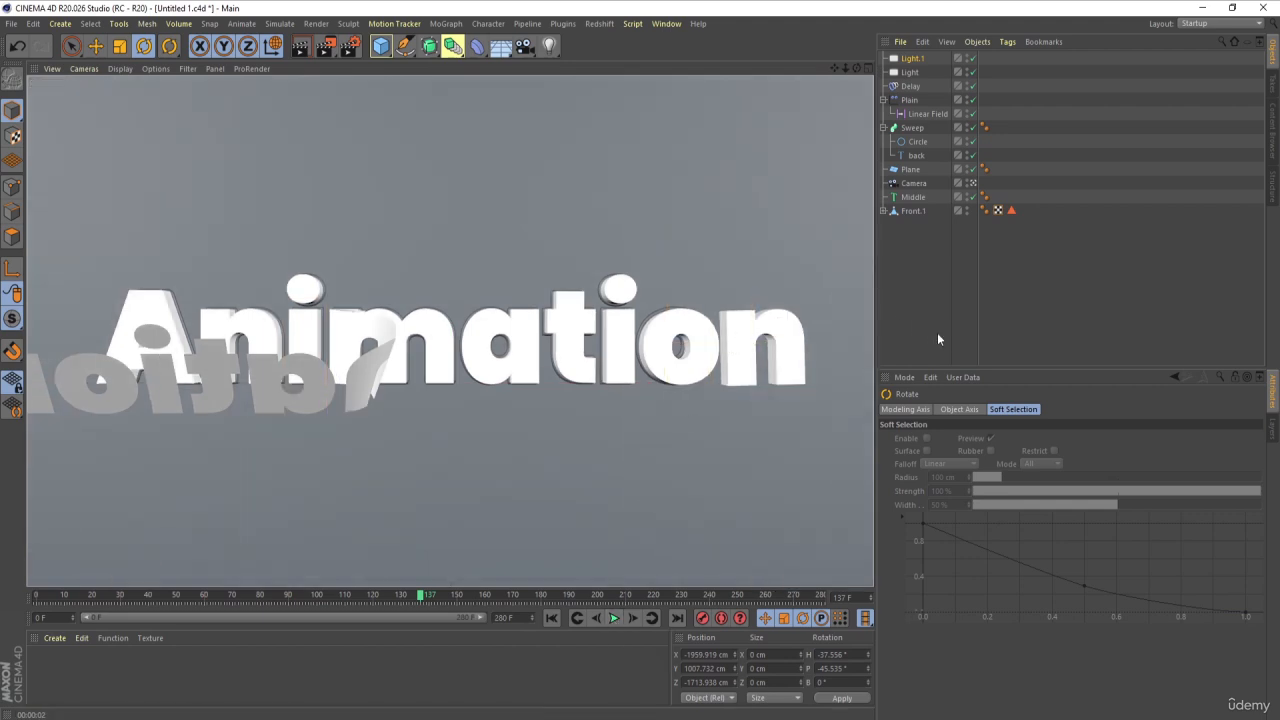
left_click(928, 282)
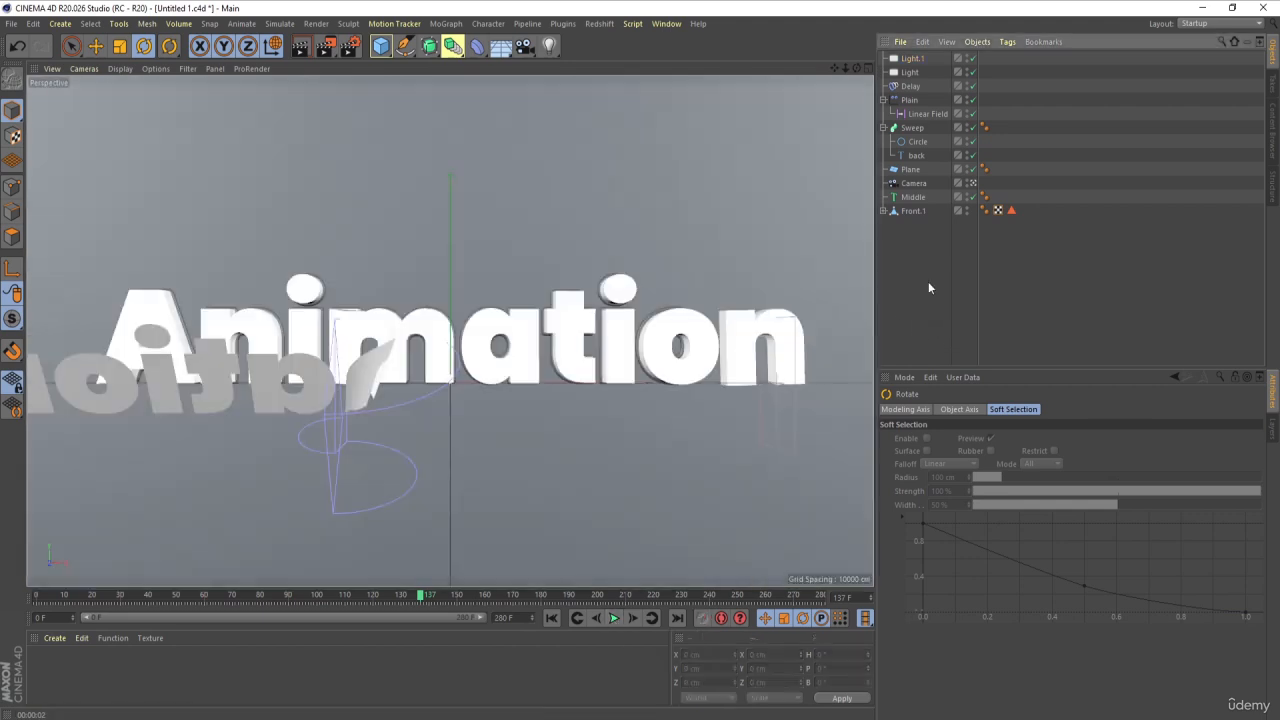
Set the shadow type of both area lights to Area and render a preview of the frame
left_click(909, 73)
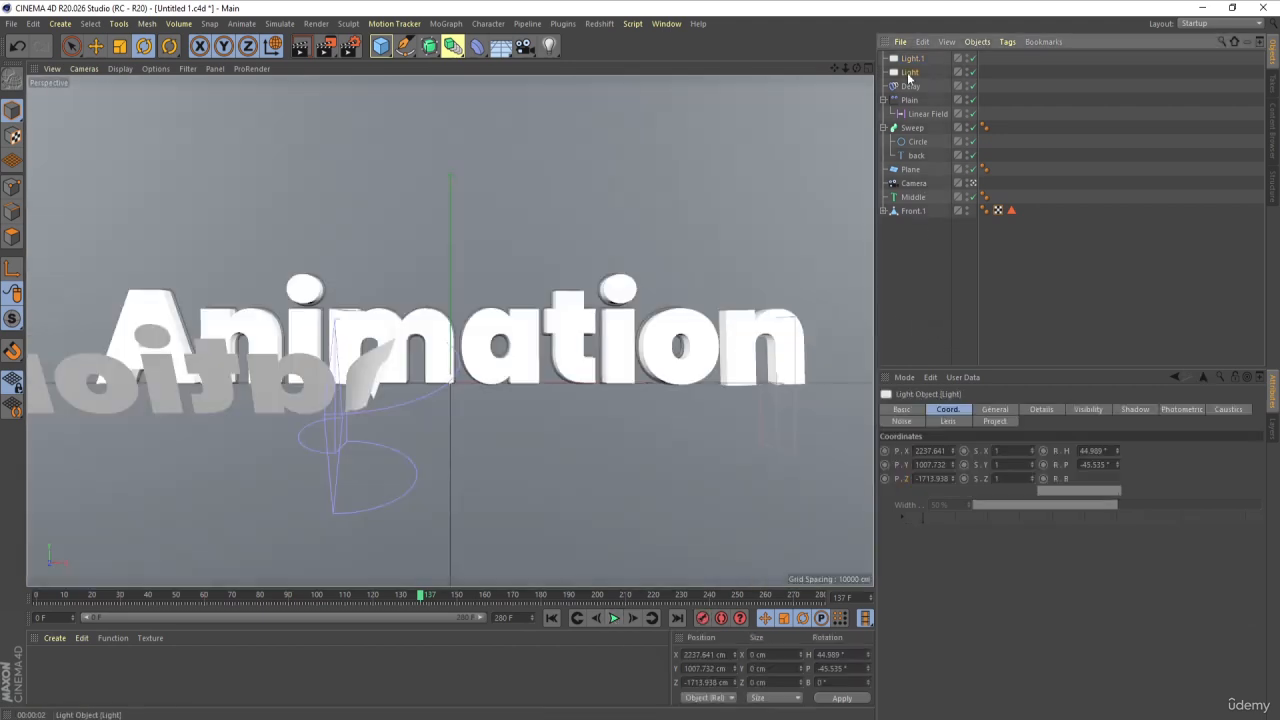
left_click(992, 410)
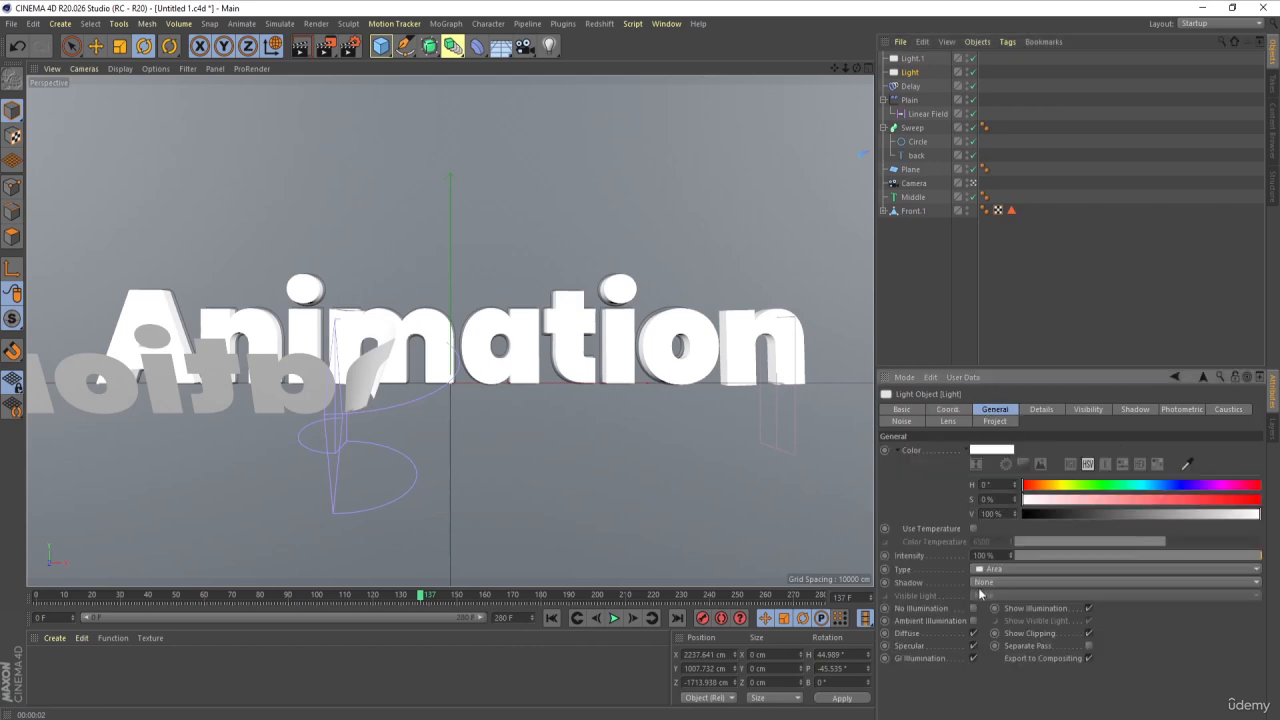
left_click(979, 584)
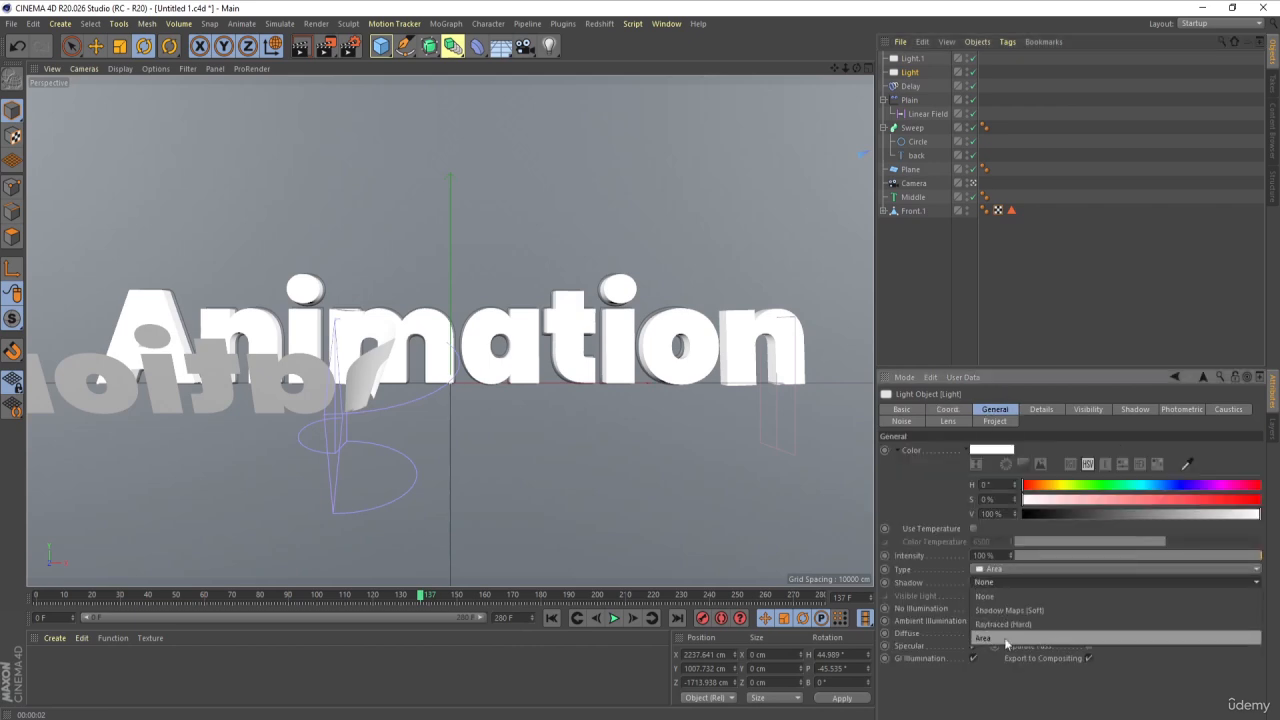
left_click(1006, 639)
left_click(912, 58)
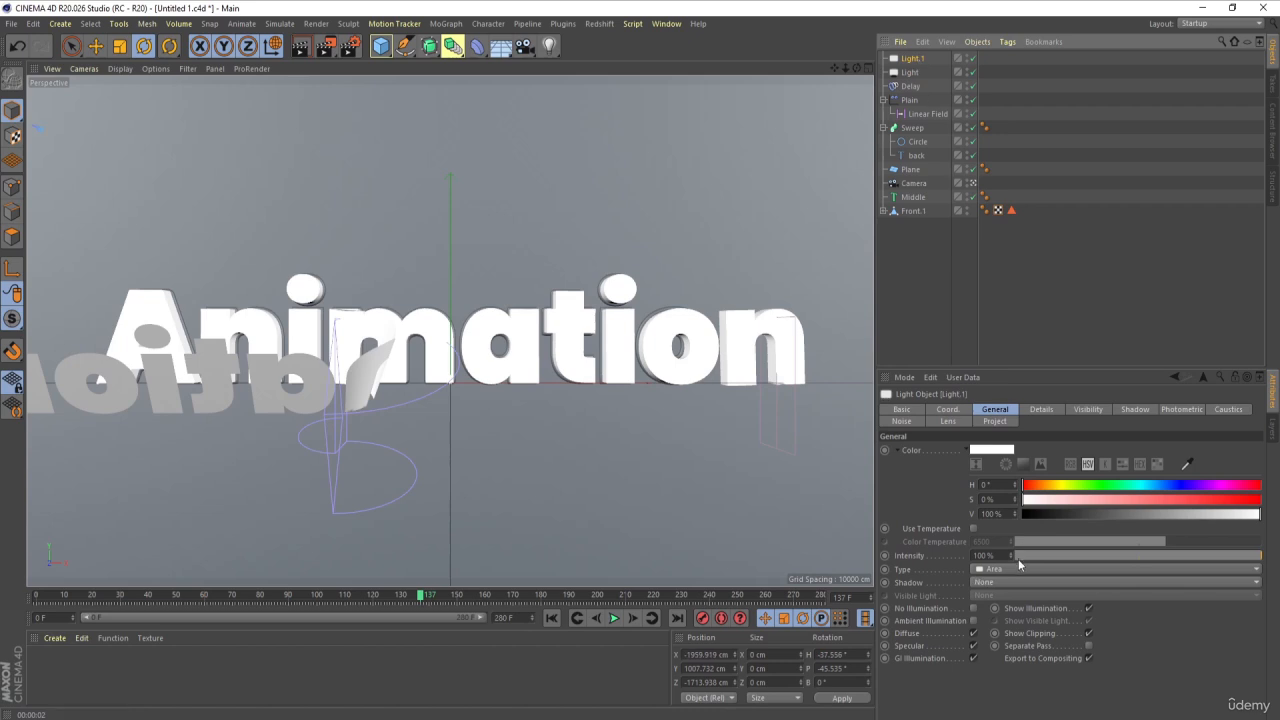
left_click(1000, 583)
left_click(987, 638)
left_click(614, 363)
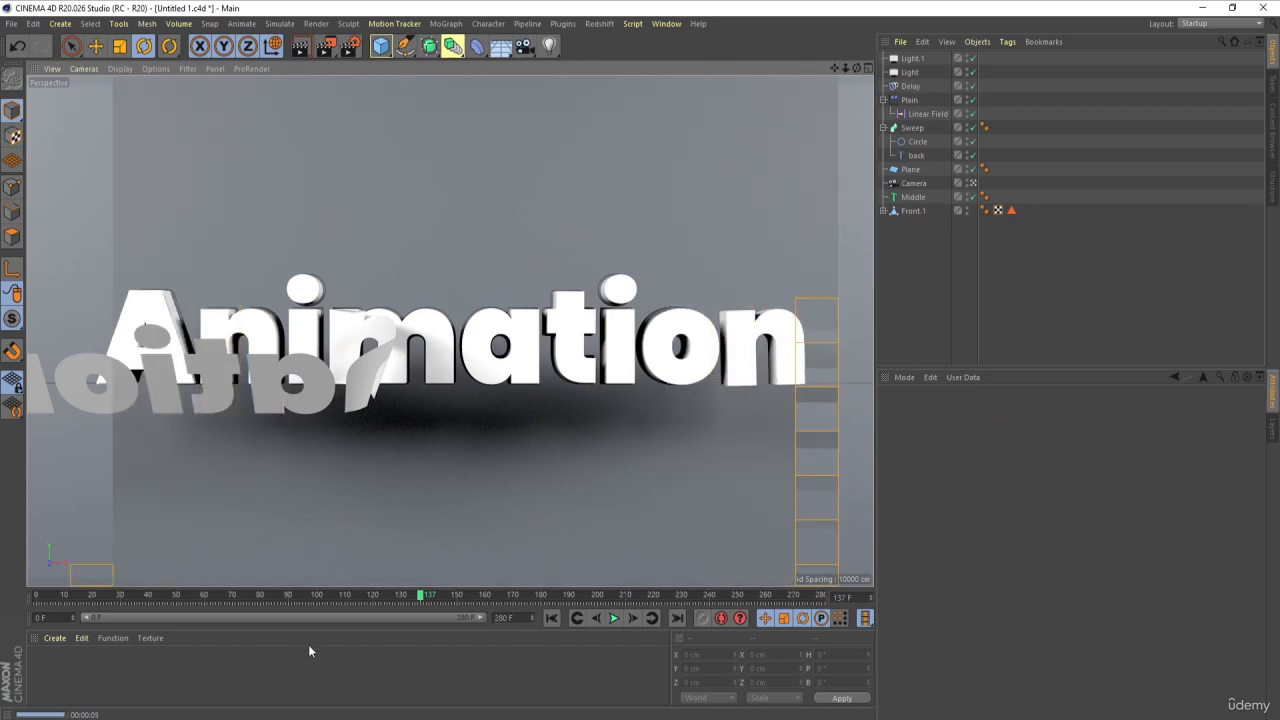
Create a new material, apply it to the background plane and render a preview
double_click(91, 686)
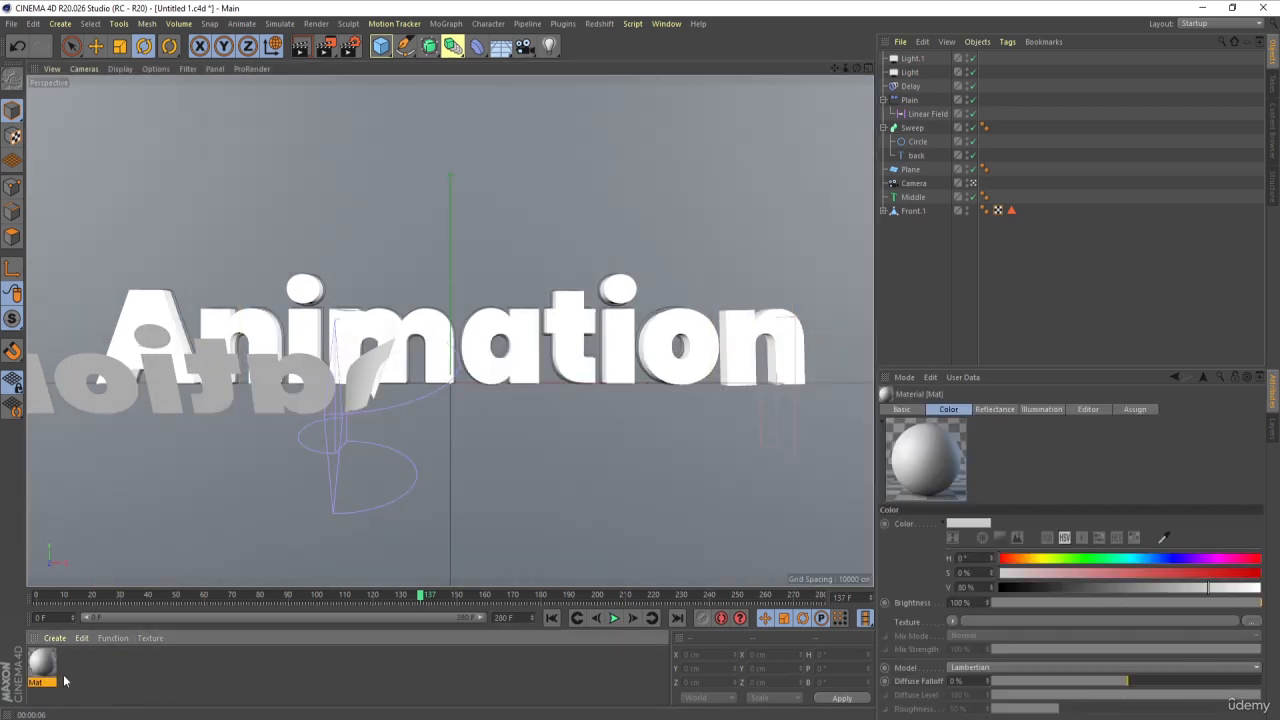
left_click_drag(47, 669, 183, 520)
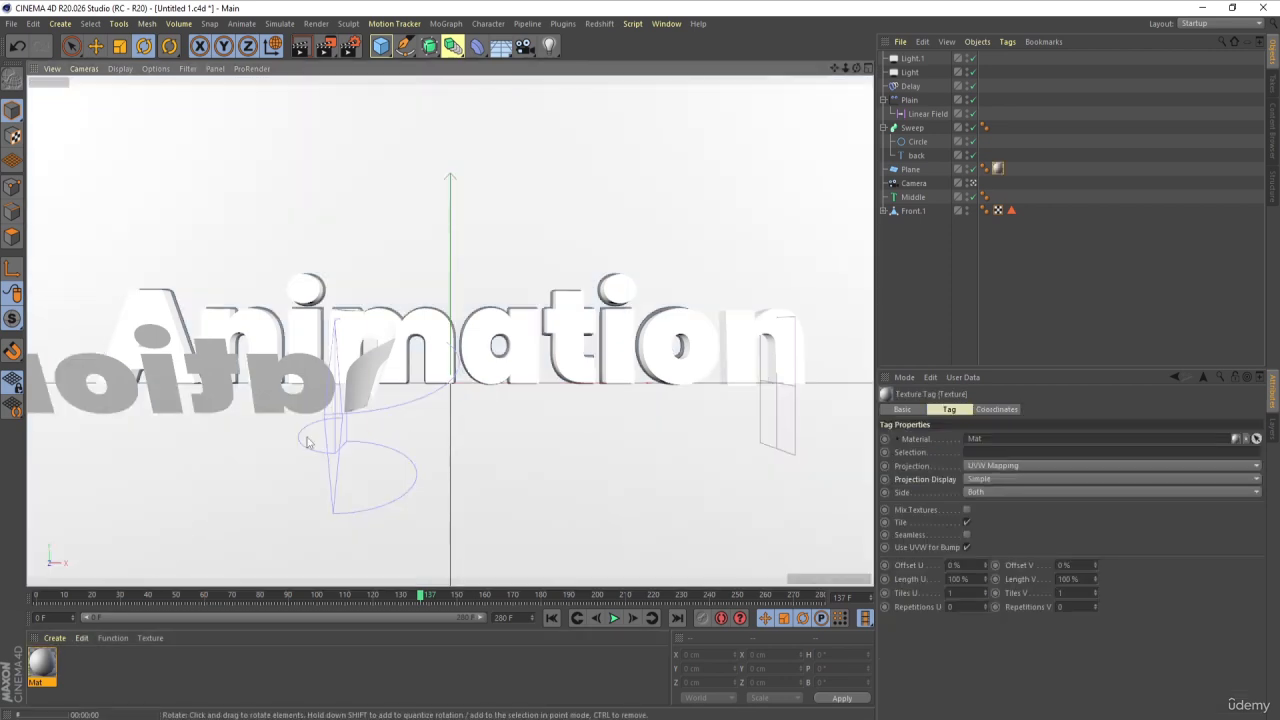
key("ctrl+r")
scroll(307, 443, "down", 2)
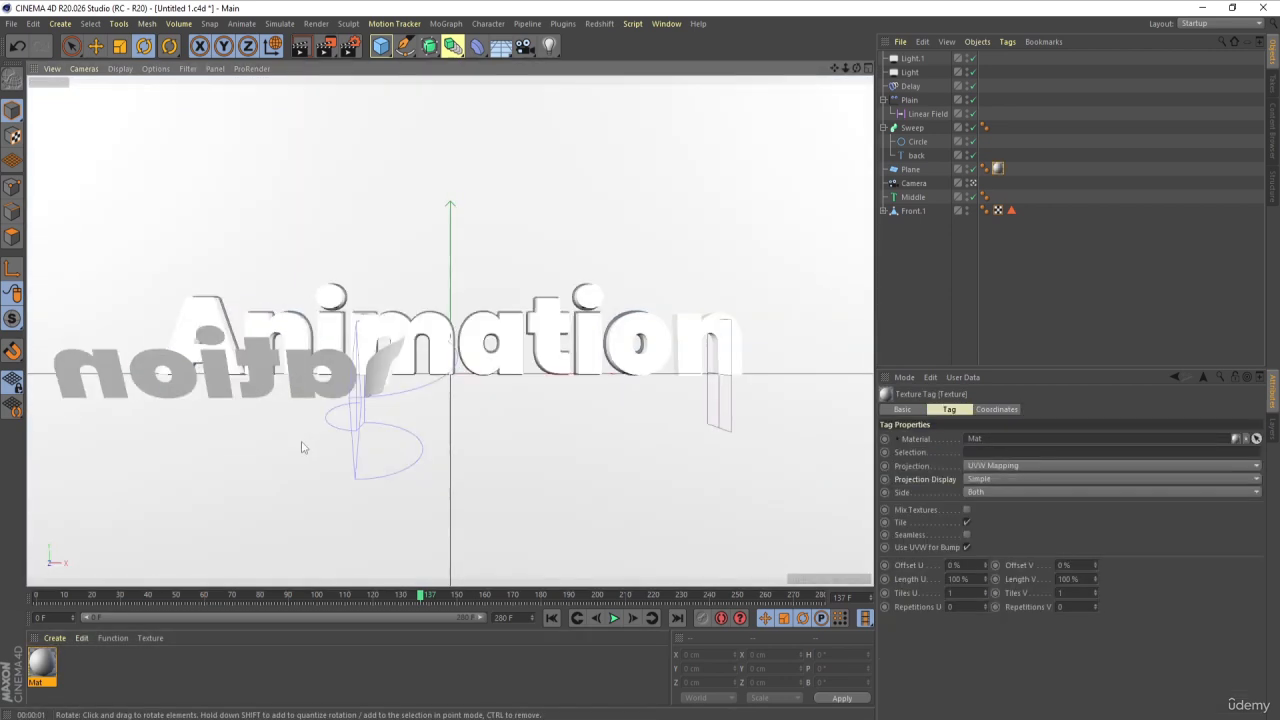
scroll(301, 447, "up", 2)
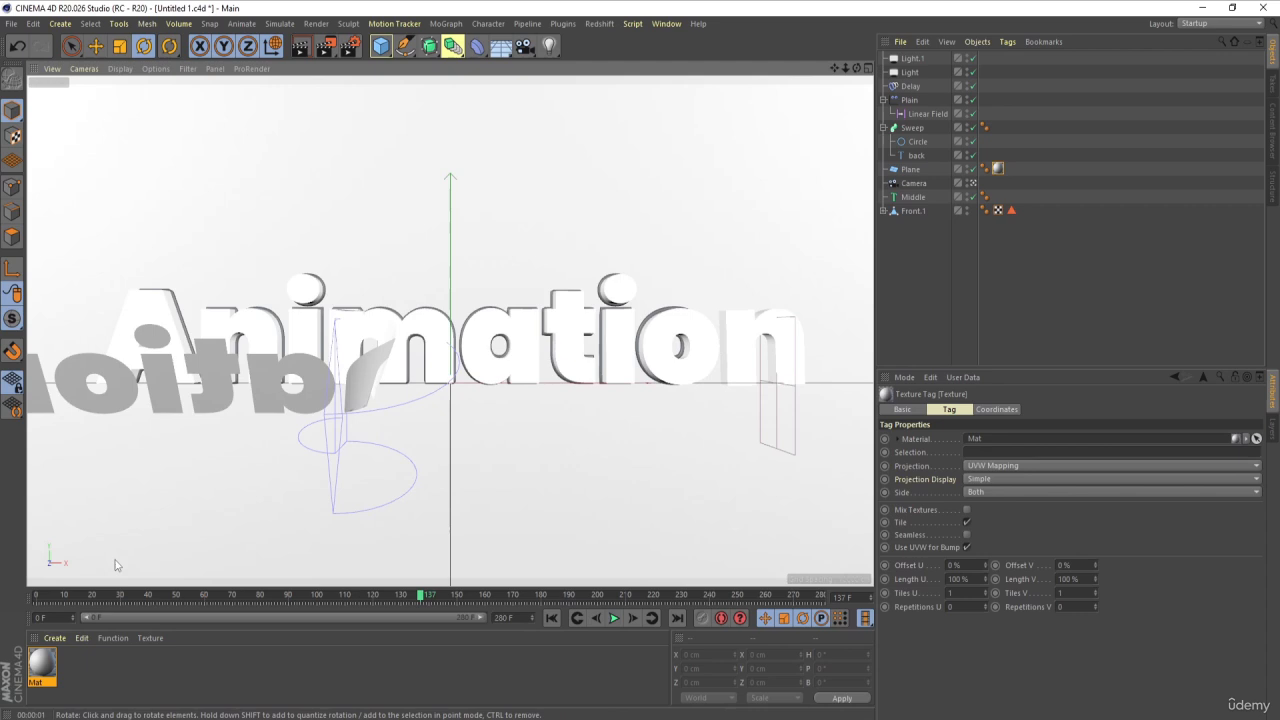
Set the background material's color to orange with RGB values 255, 127, 49
double_click(41, 662)
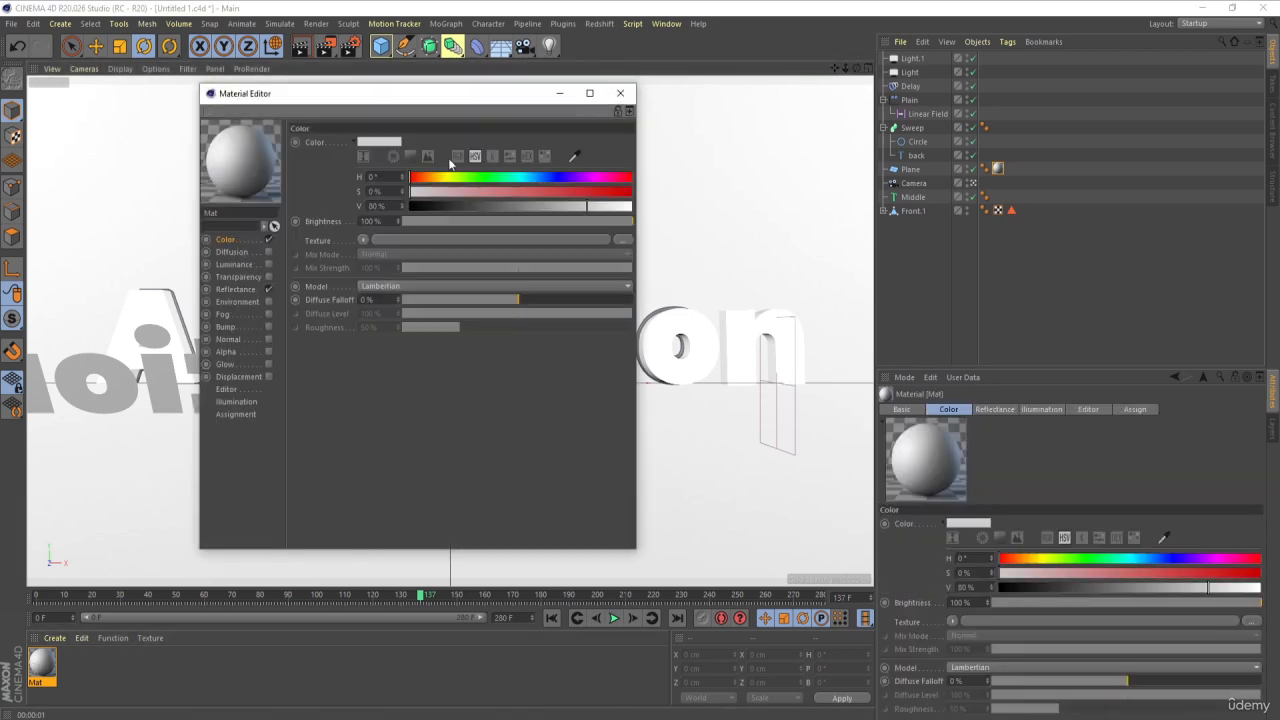
left_click(458, 157)
left_click(516, 191)
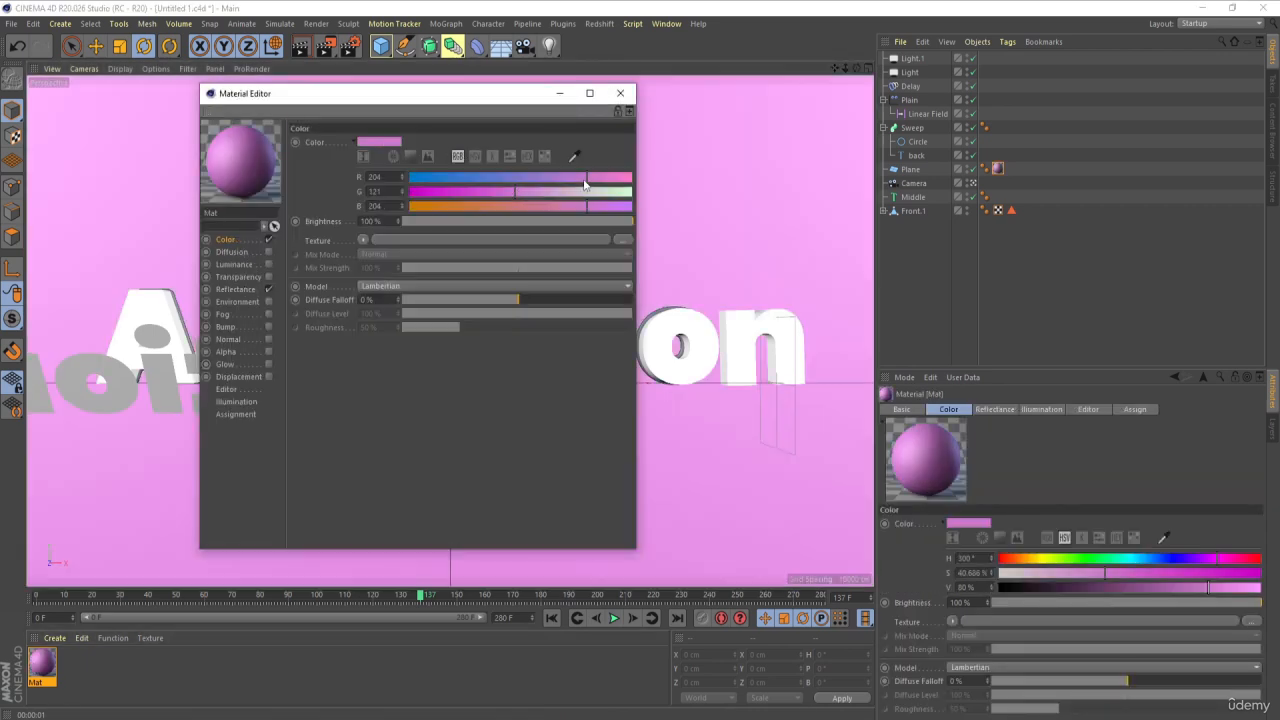
left_click_drag(537, 206, 457, 207)
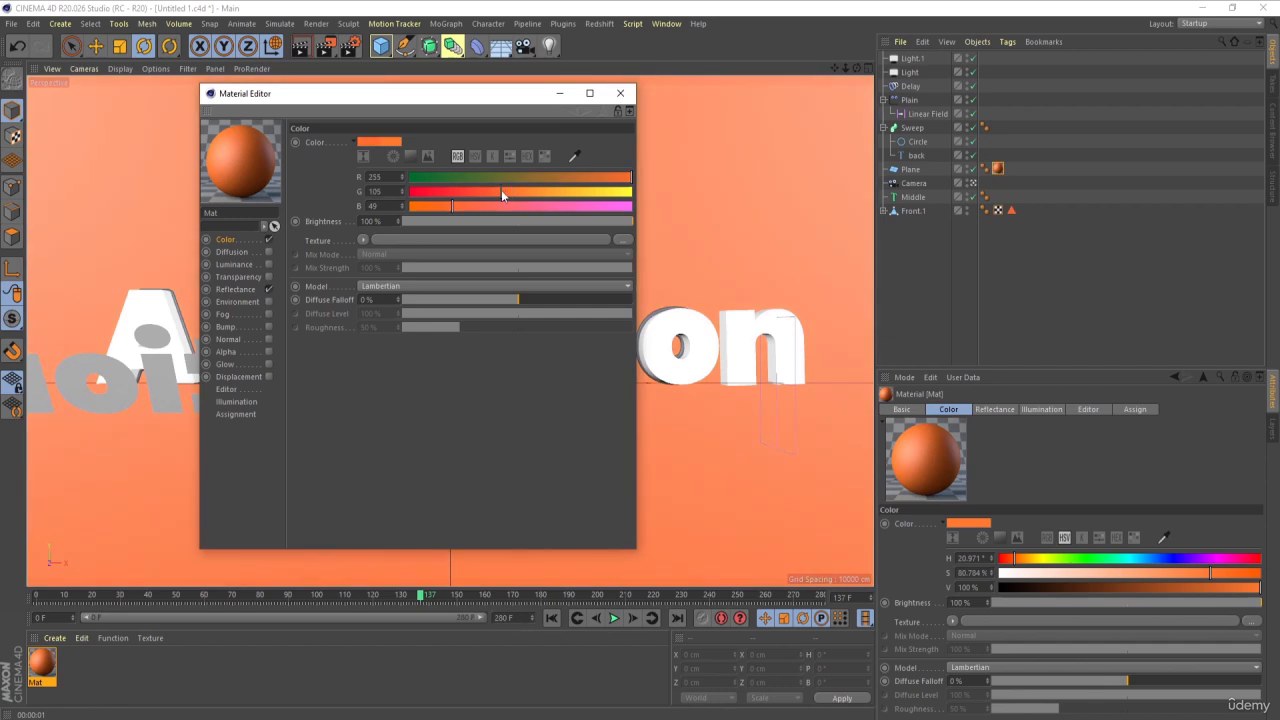
left_click(520, 191)
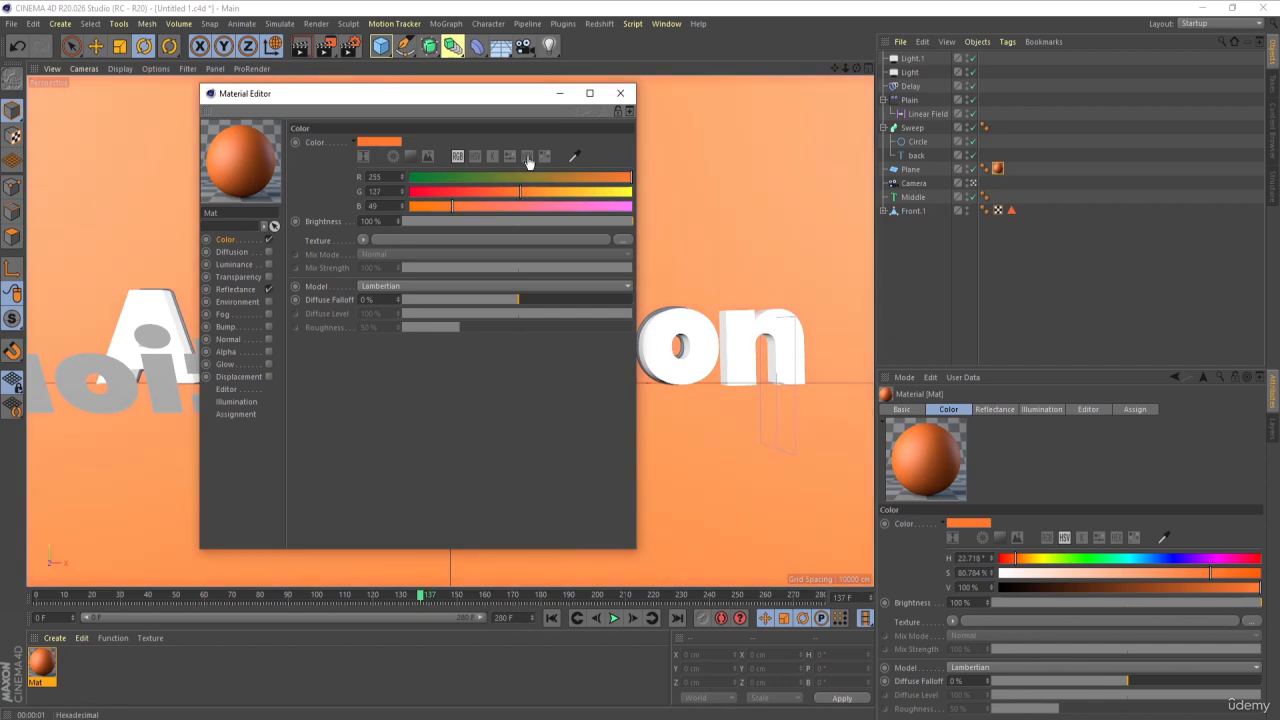
Copy the material color's hex code, enable Luminance with the same color FF7F31, and close the material editor
left_click(528, 157)
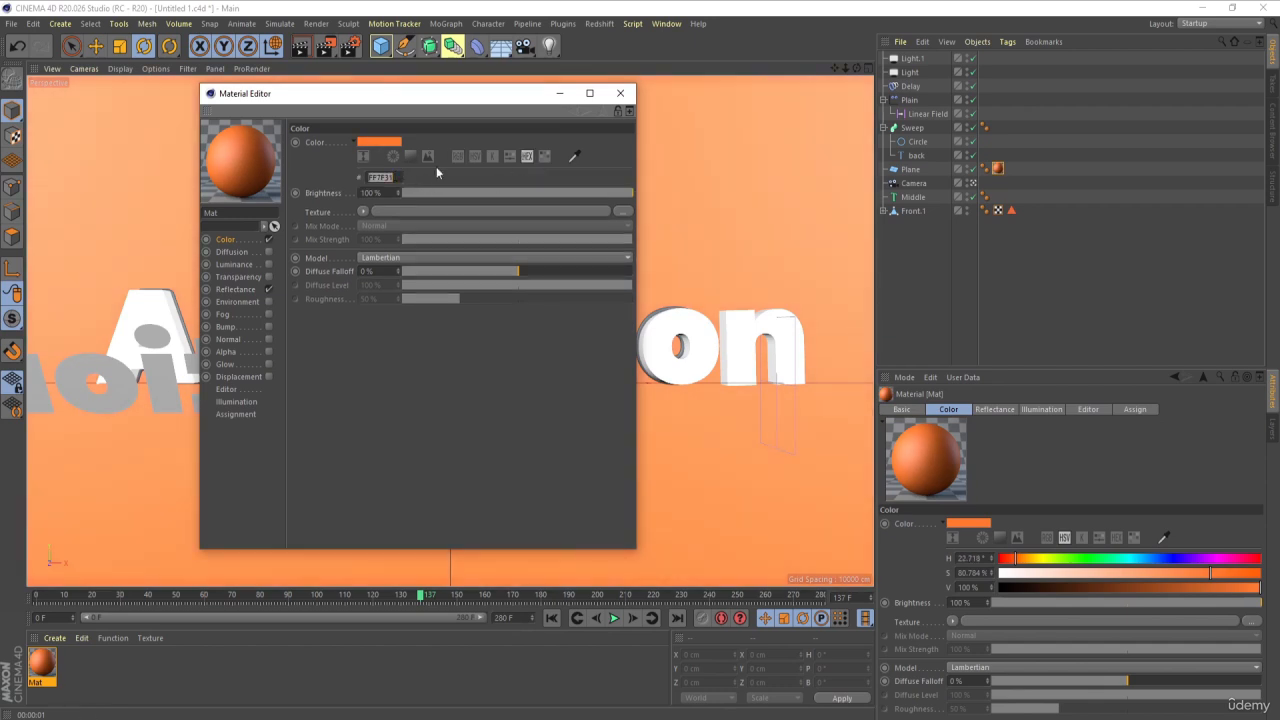
left_click(431, 174)
left_click(268, 264)
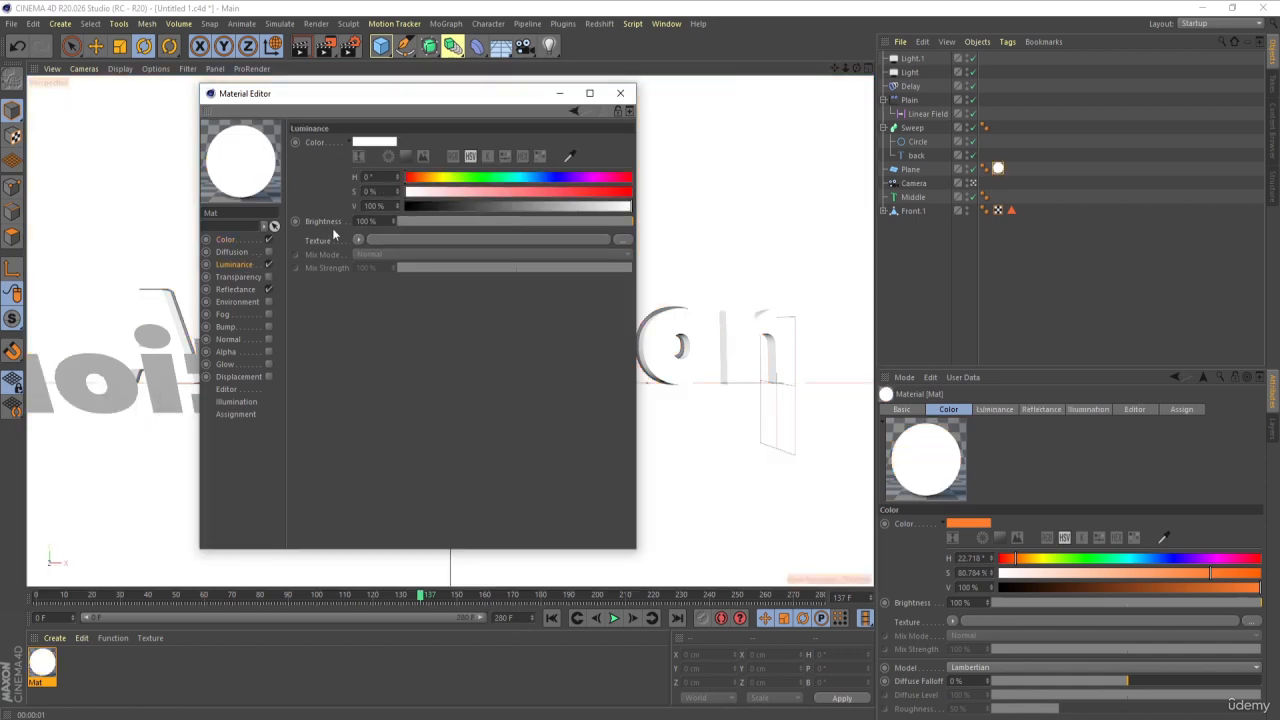
left_click(521, 156)
type("FF7F3")
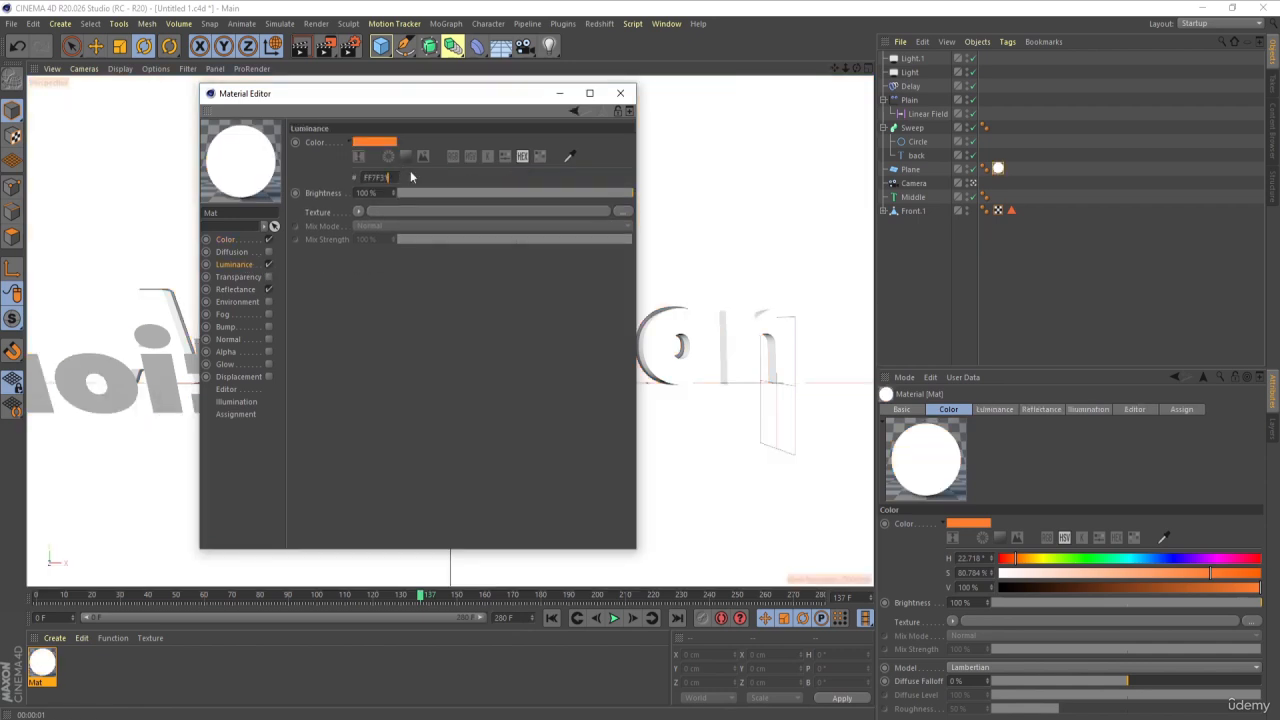
type("1")
key("Return")
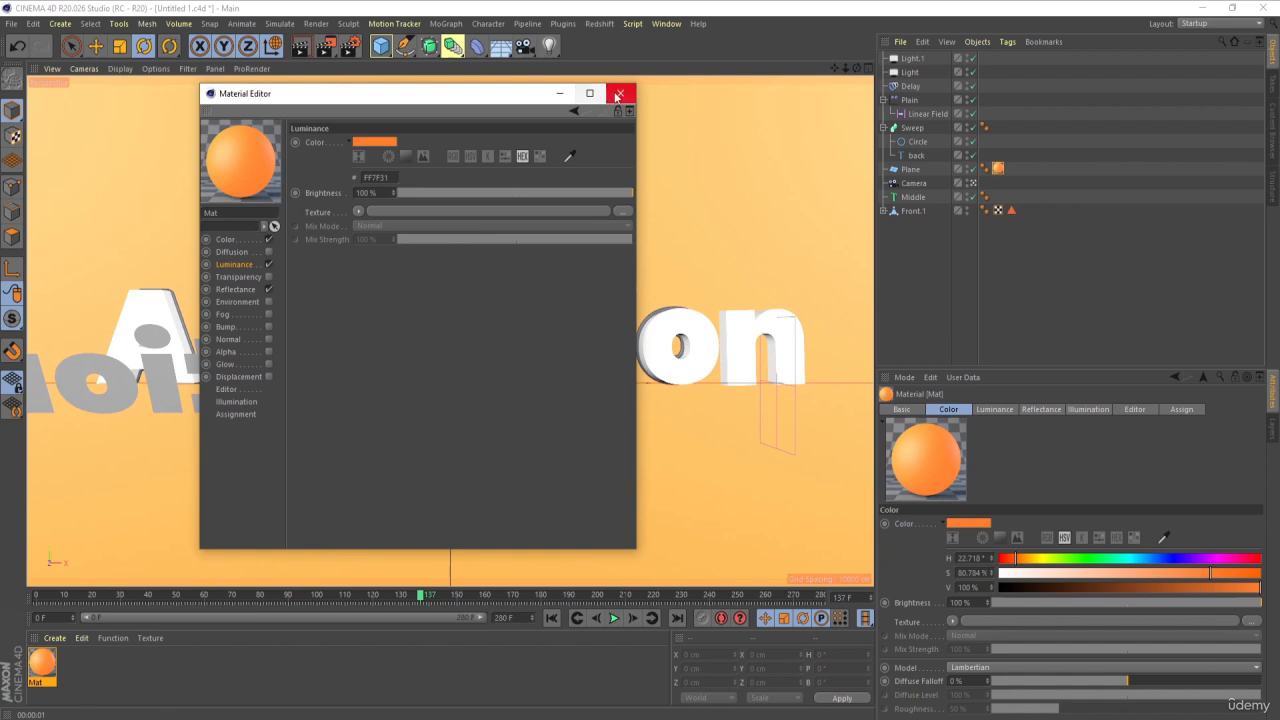
left_click(619, 94)
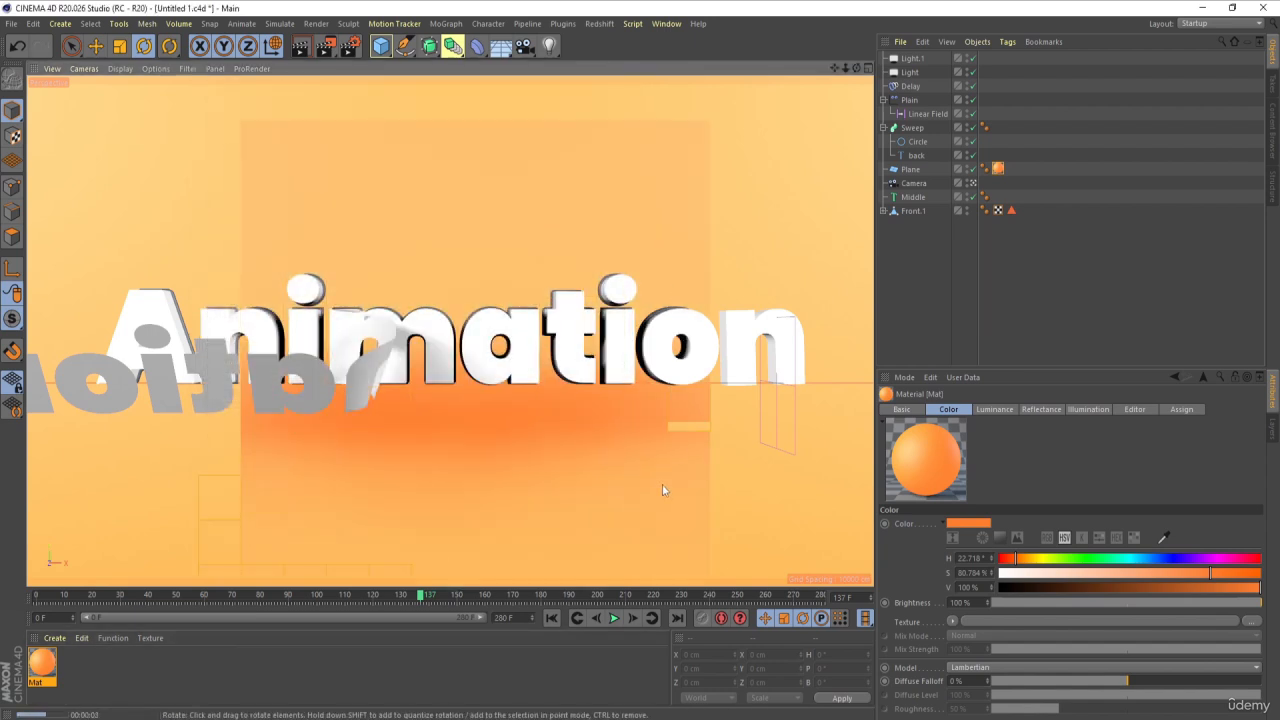
left_click(42, 663)
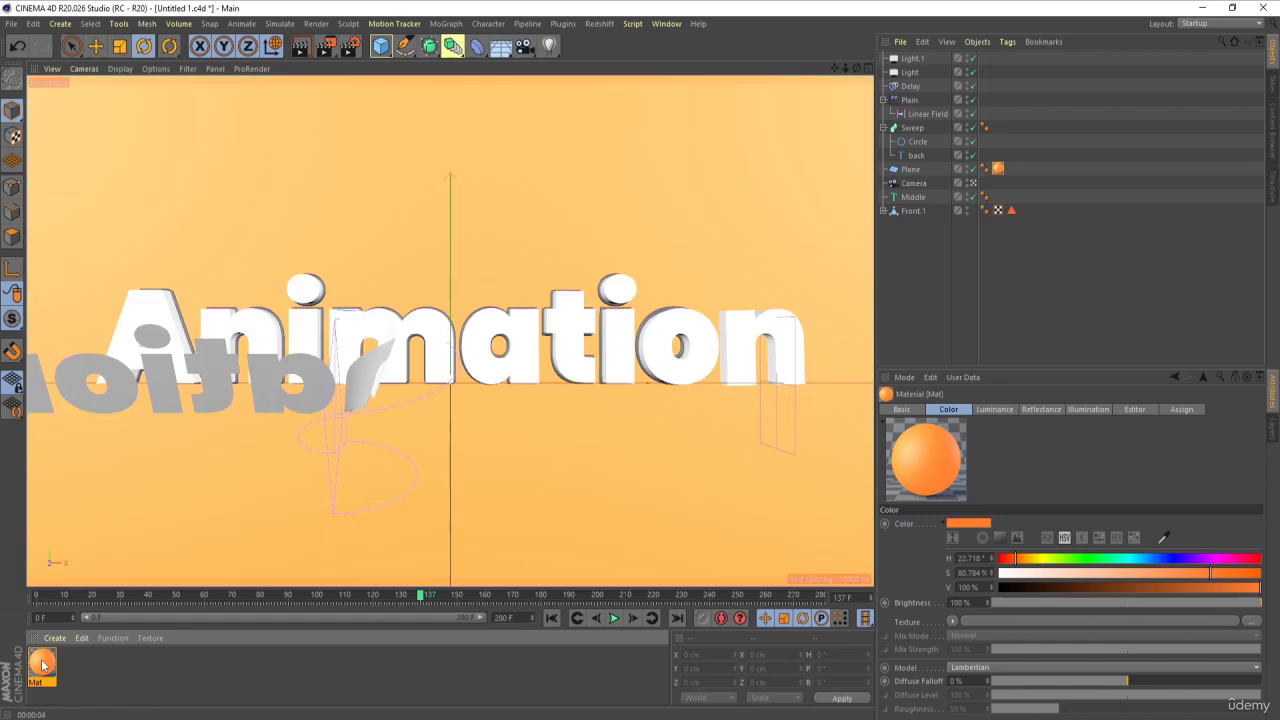
left_click_drag(465, 430, 478, 370)
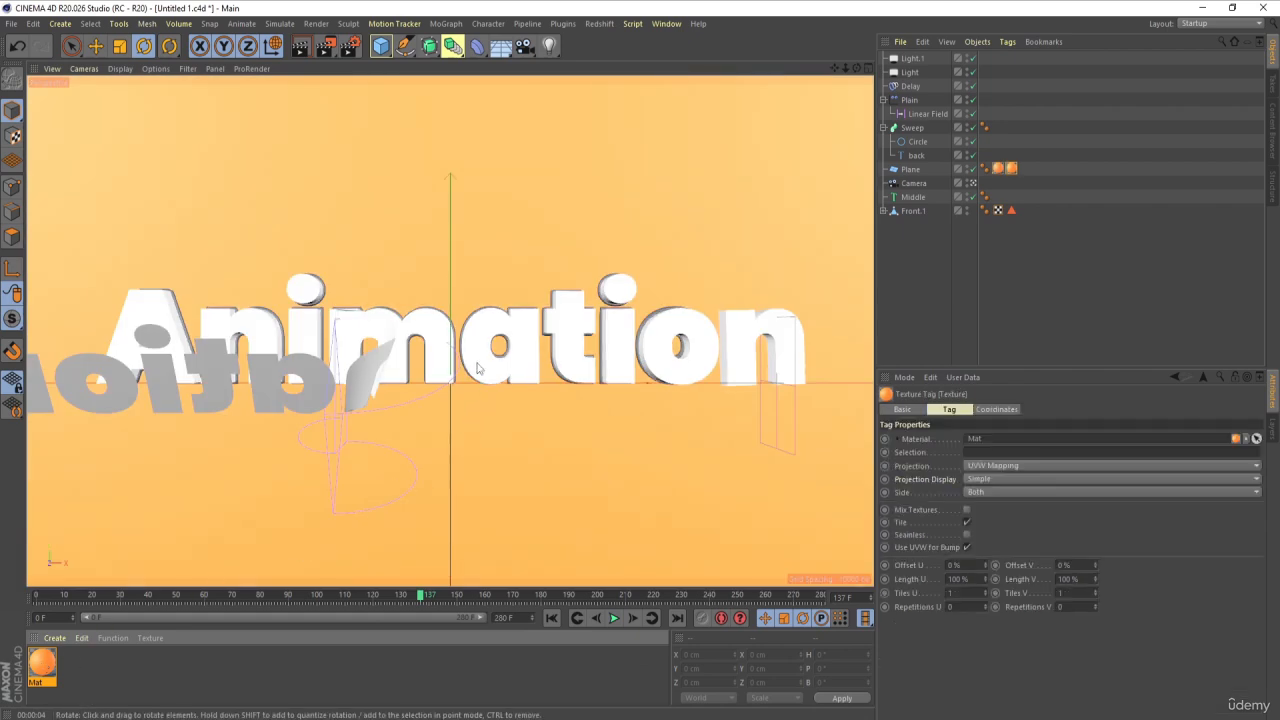
left_click(913, 197)
left_click(1012, 168)
key("Delete")
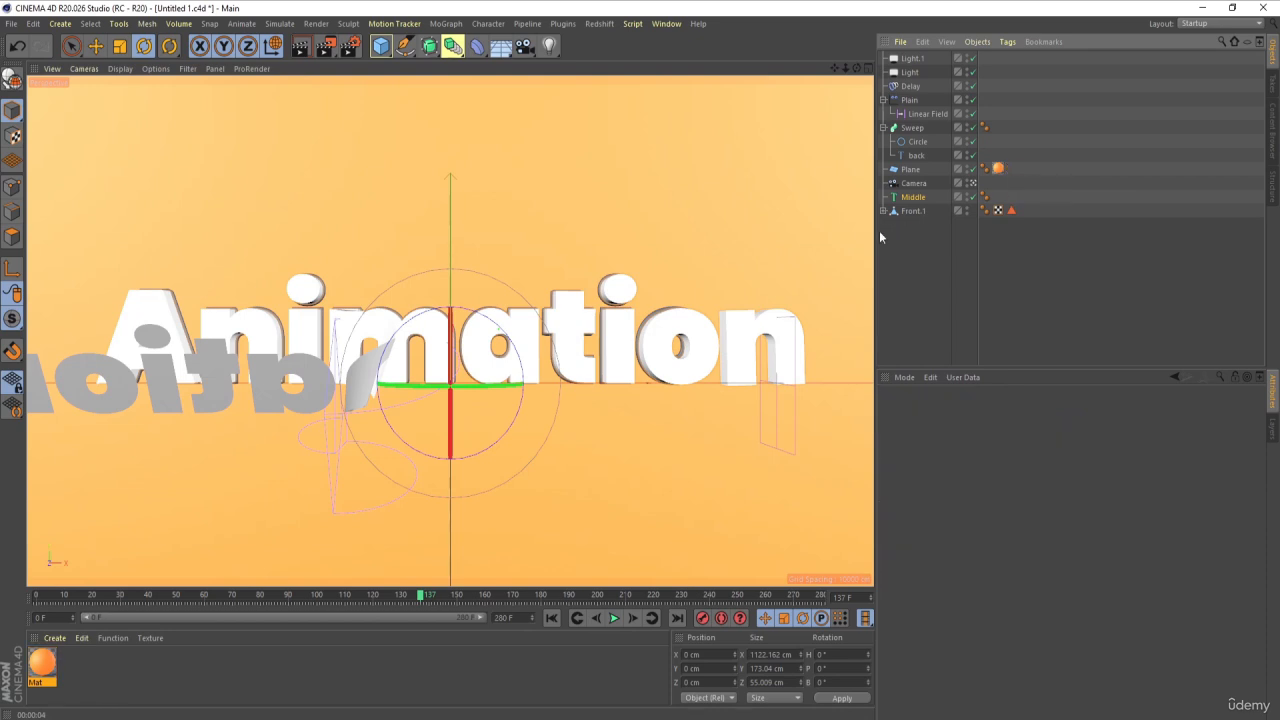
Apply the orange material to the Middle text object and render a preview
left_click_drag(49, 676, 909, 271)
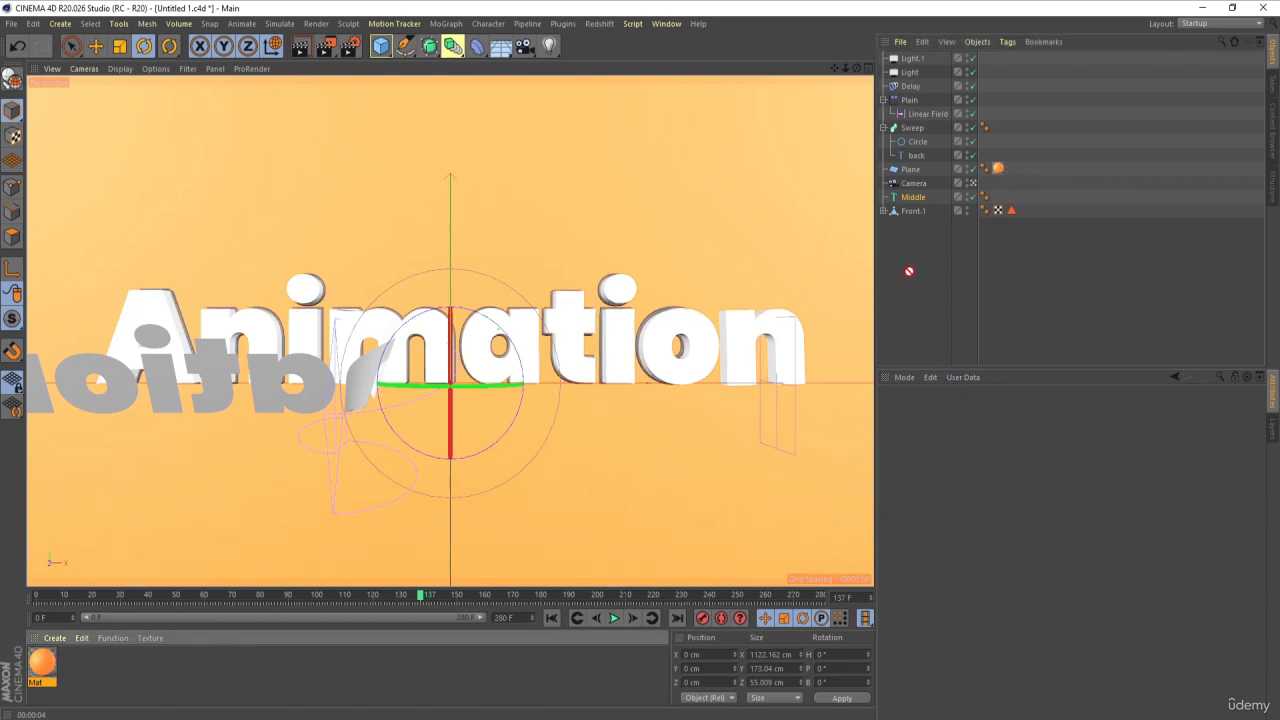
left_click_drag(910, 208, 912, 199)
left_click(932, 258)
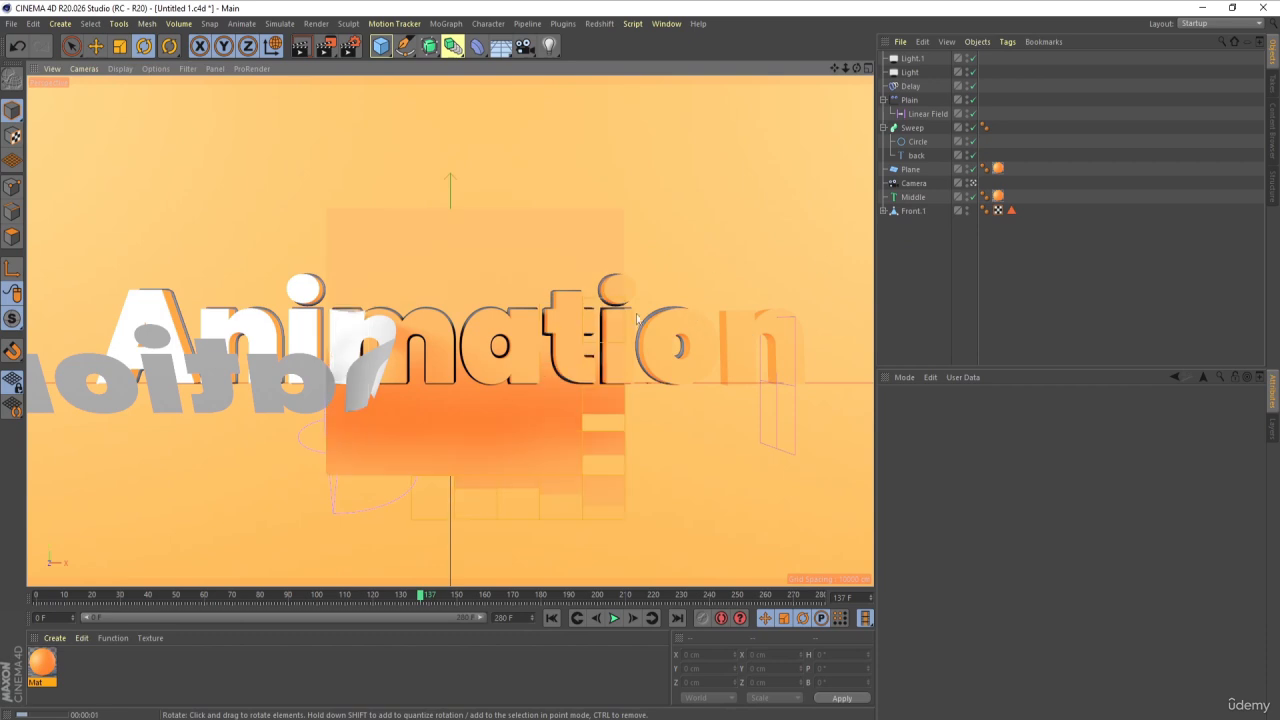
Create a second material and enable its Luminance in white (255, 255, 255) at 78% brightness
double_click(93, 668)
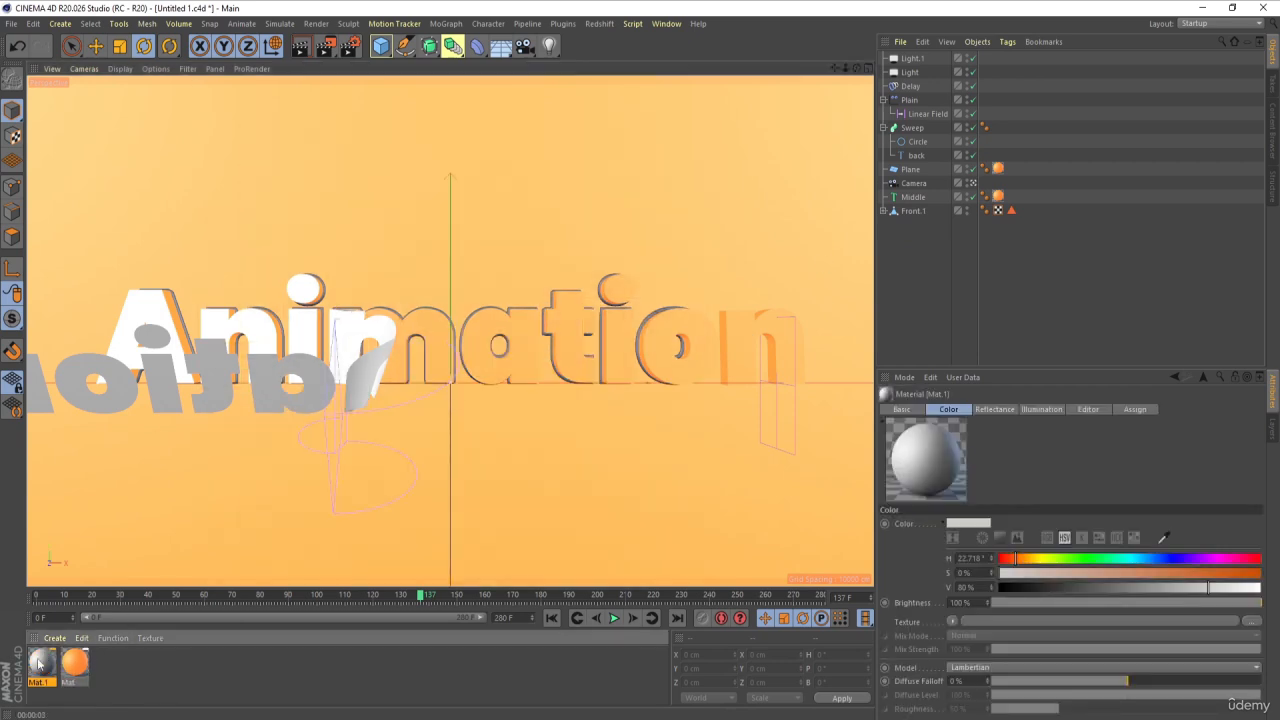
double_click(40, 663)
left_click(224, 266)
left_click(268, 264)
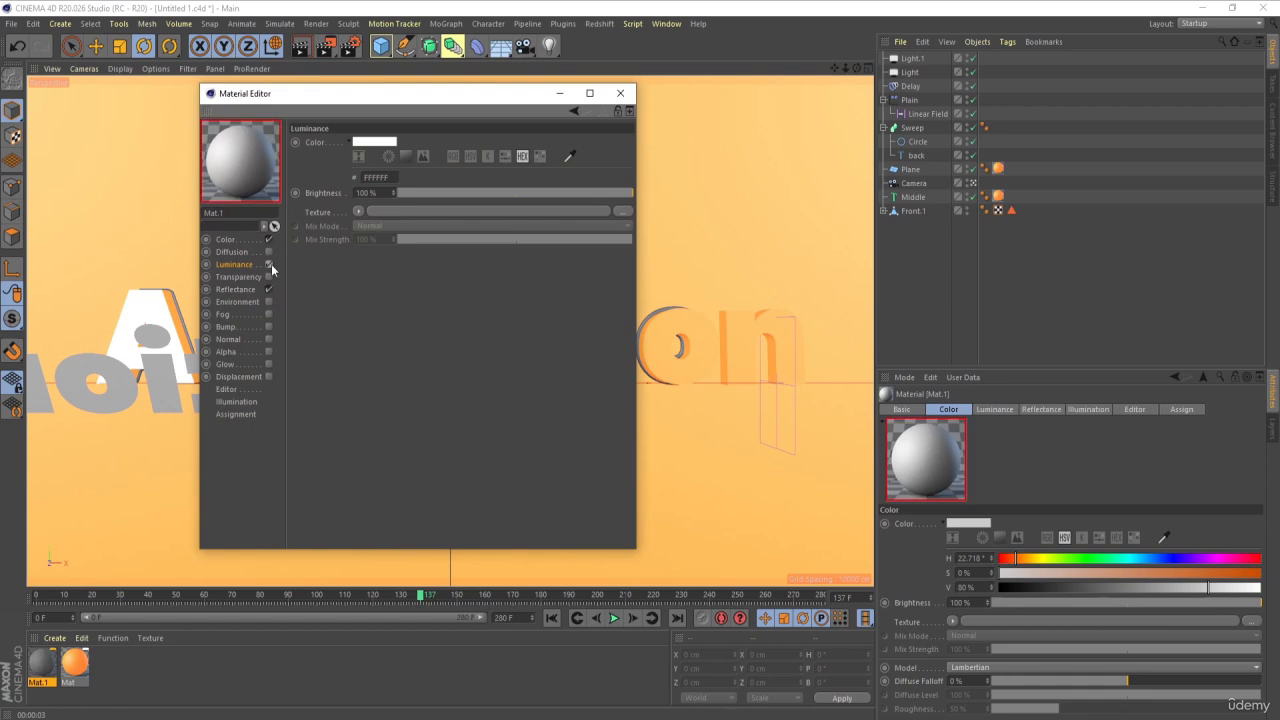
left_click(453, 157)
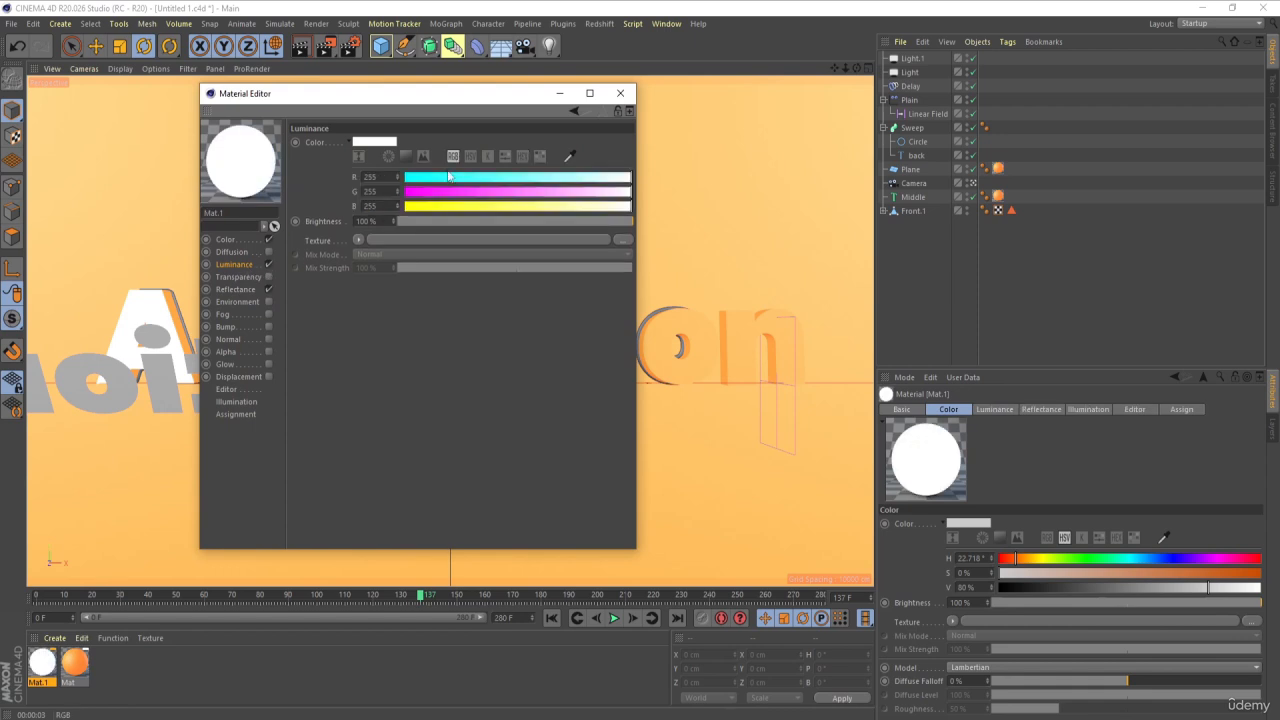
left_click_drag(594, 226, 585, 226)
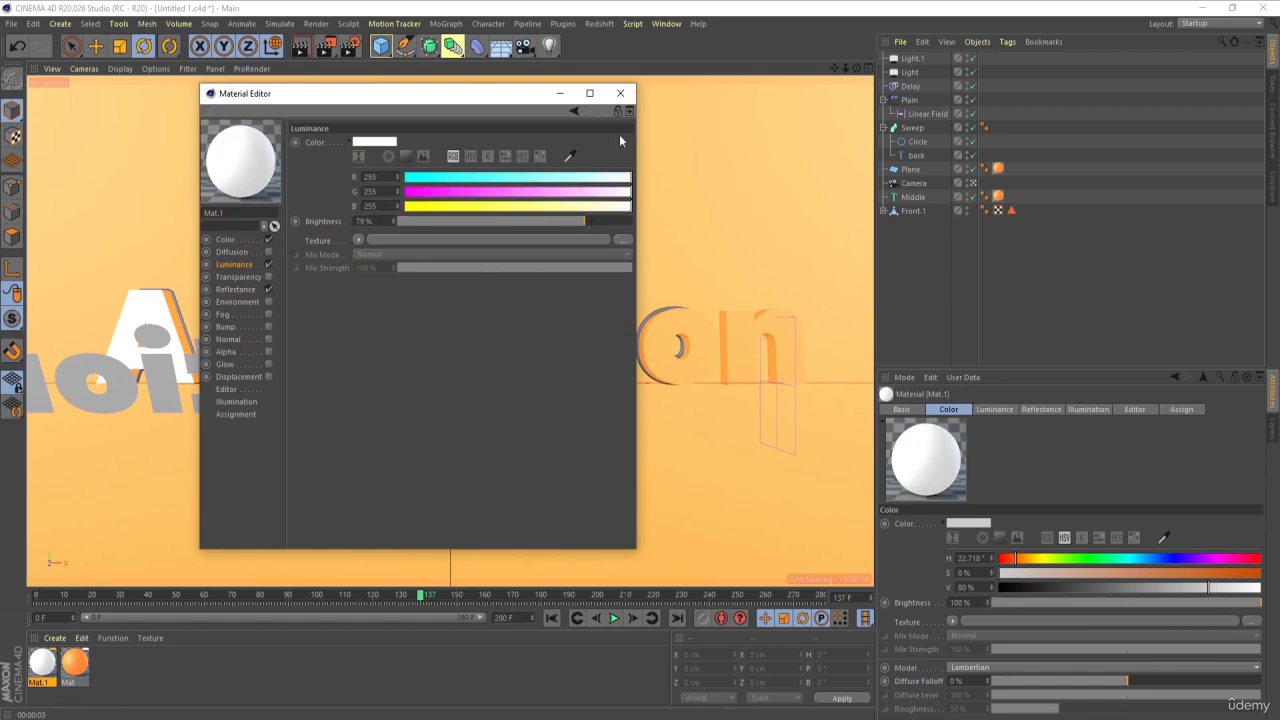
left_click(620, 93)
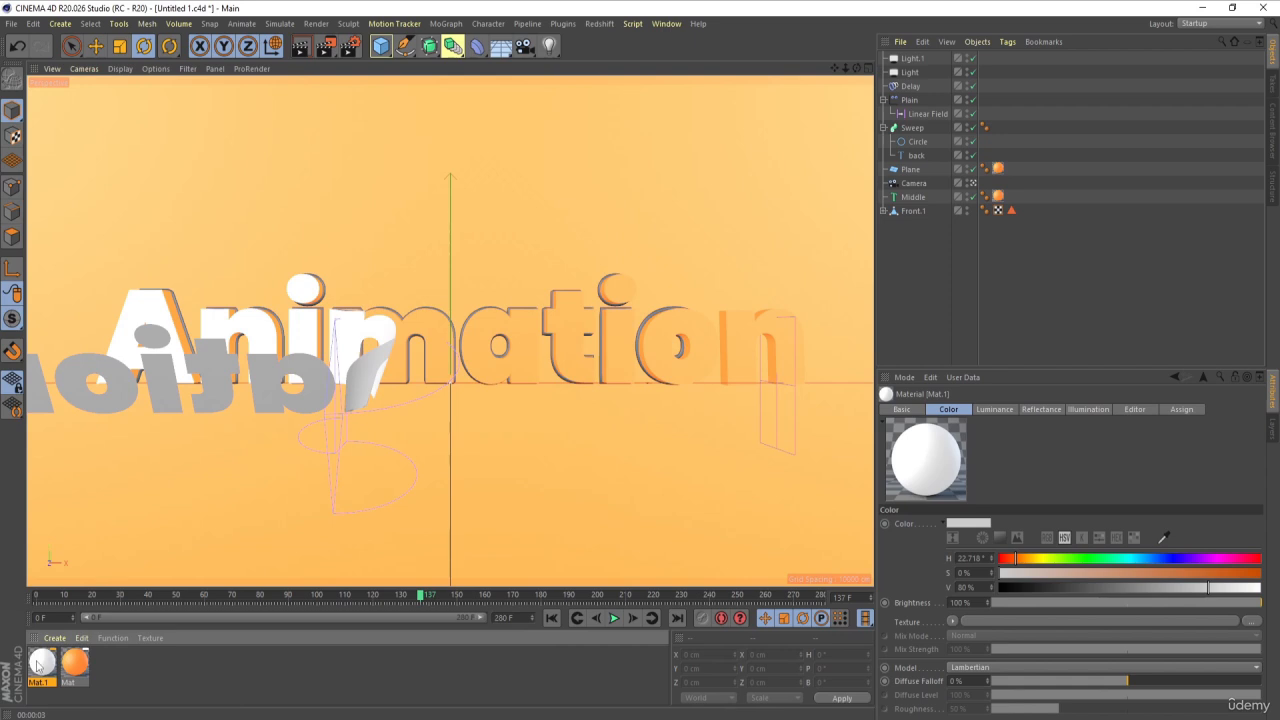
Apply the white material Mat.1 to the Sweep outline and the Front.1 text, and play the animation from the first frame
left_click_drag(918, 133, 916, 130)
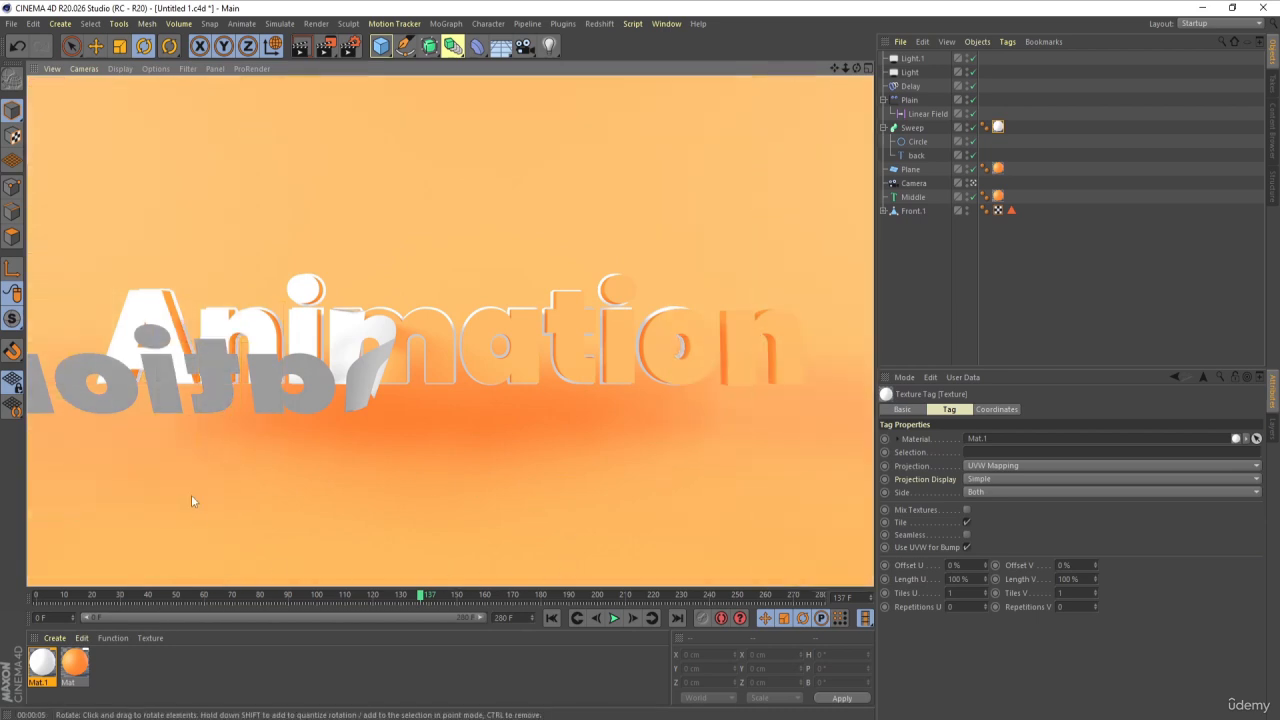
left_click_drag(322, 382, 323, 383)
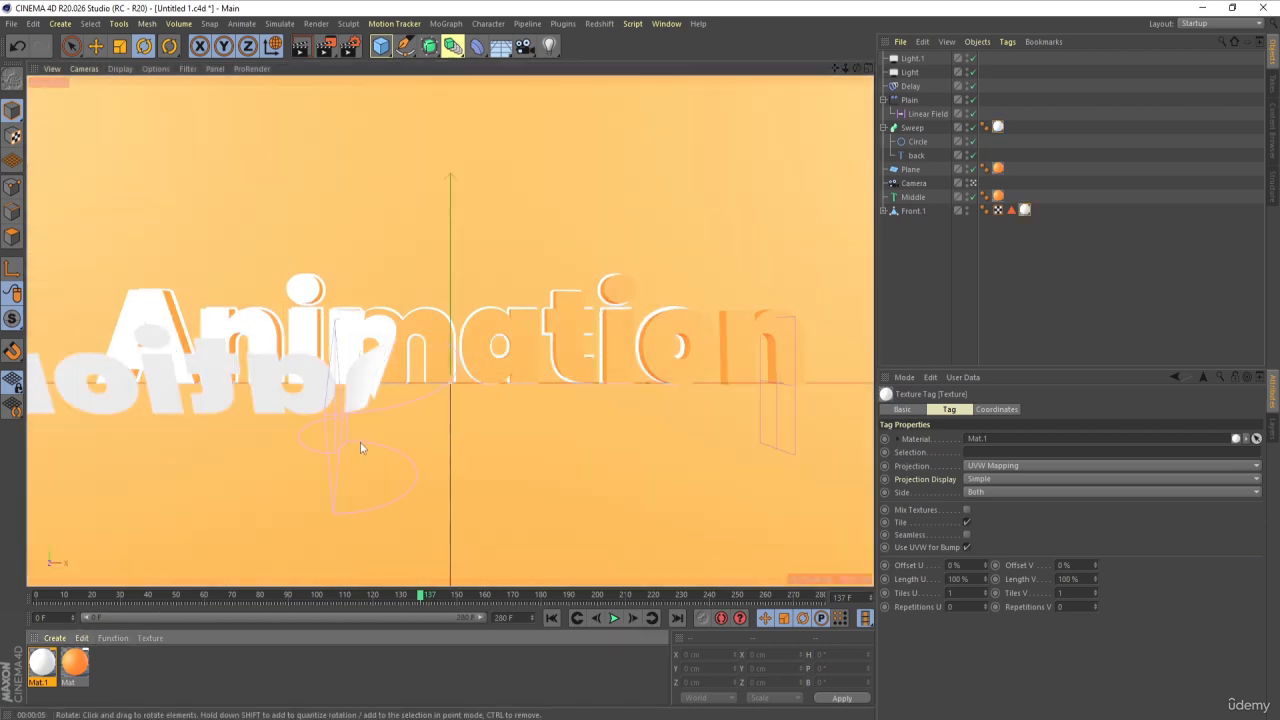
left_click(549, 618)
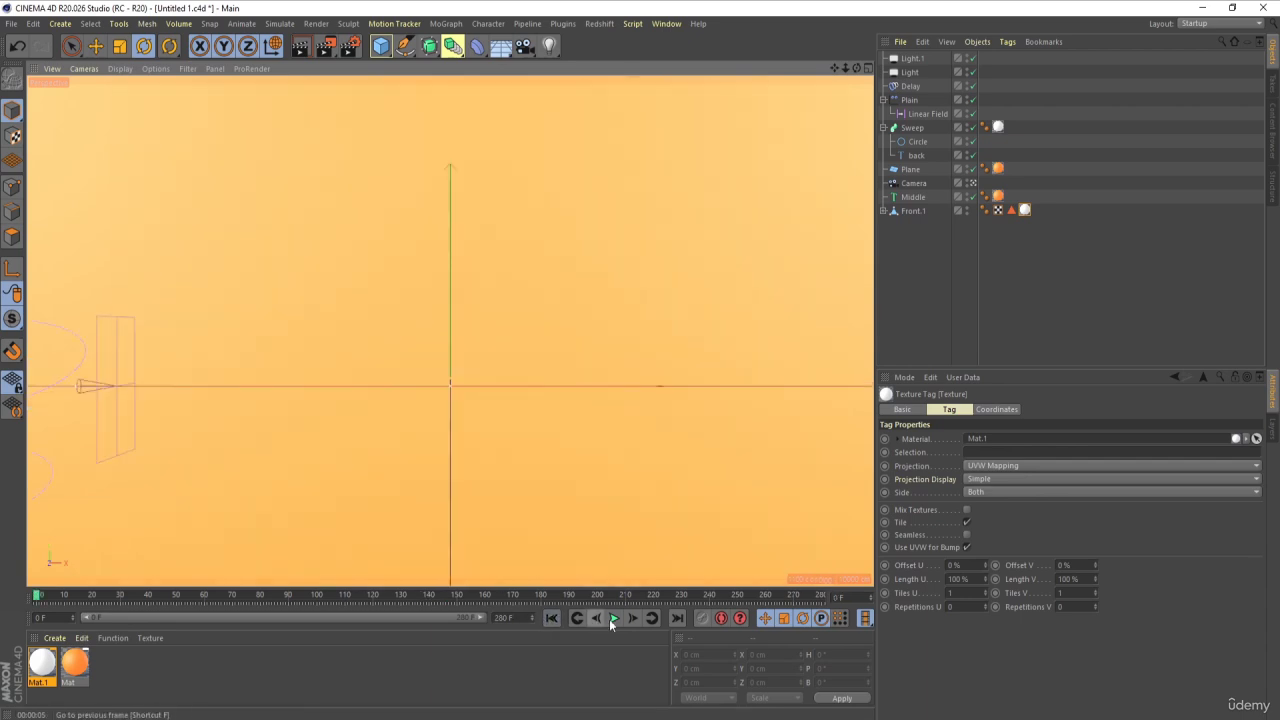
left_click(612, 618)
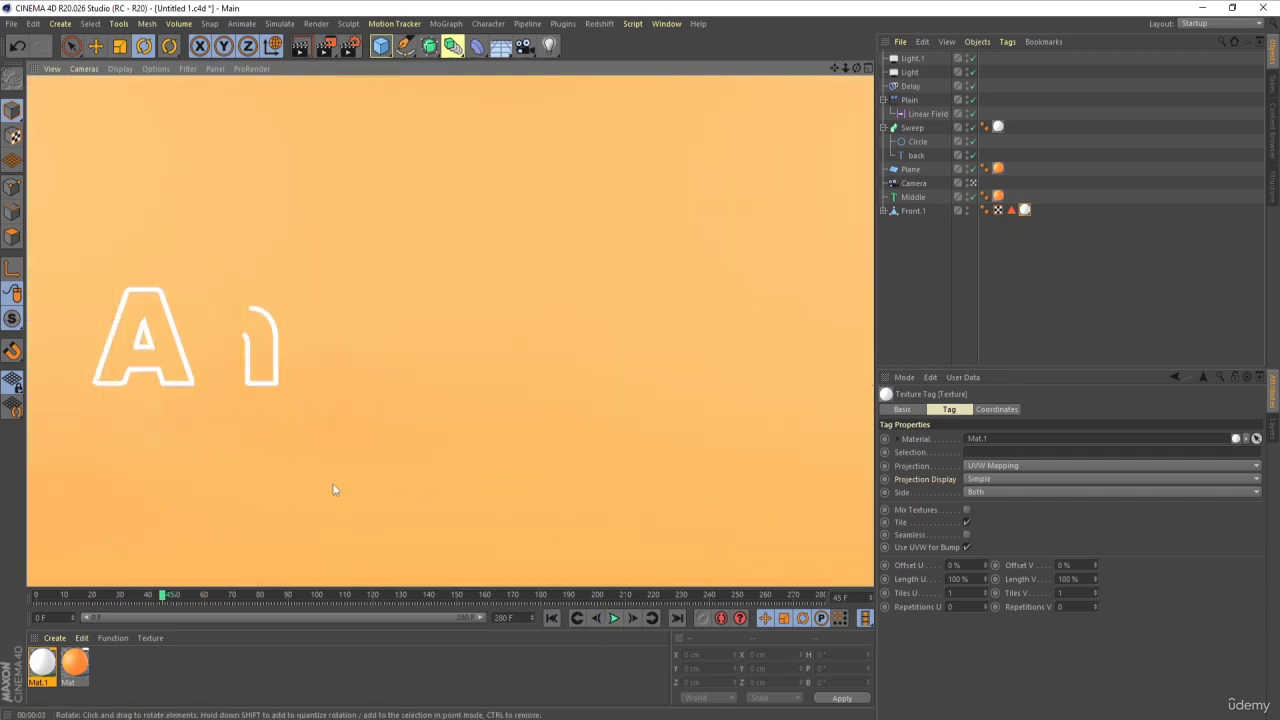
left_click(614, 618)
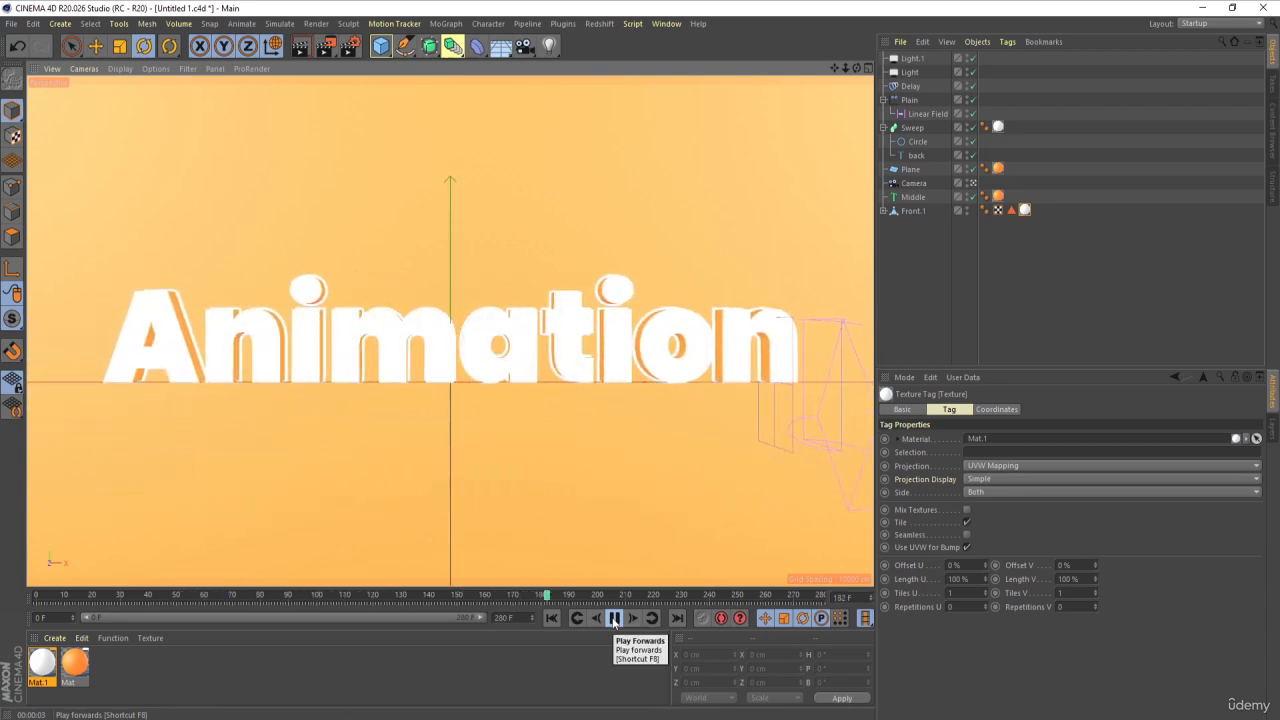
left_click(614, 618)
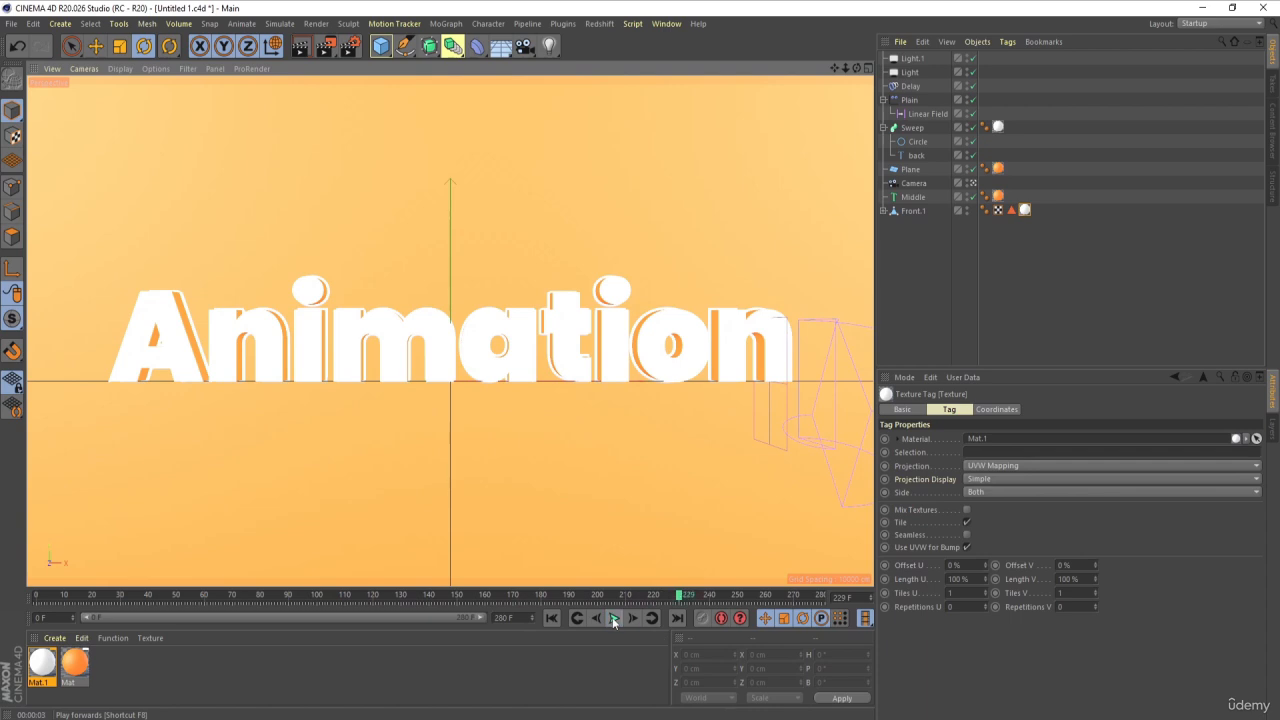
Shorten the timeline to end at frame 220 with the preview range spanning its full length, and replay the animation from the start
left_click(654, 597)
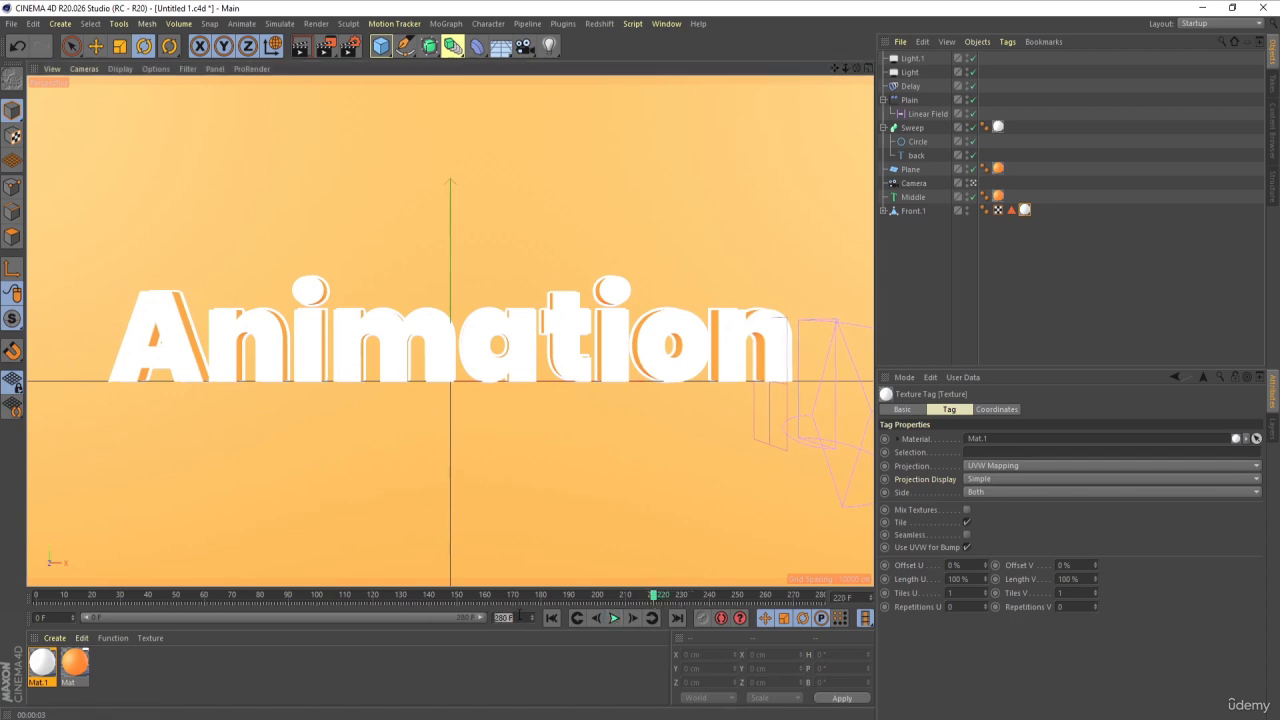
type("120")
key("Return")
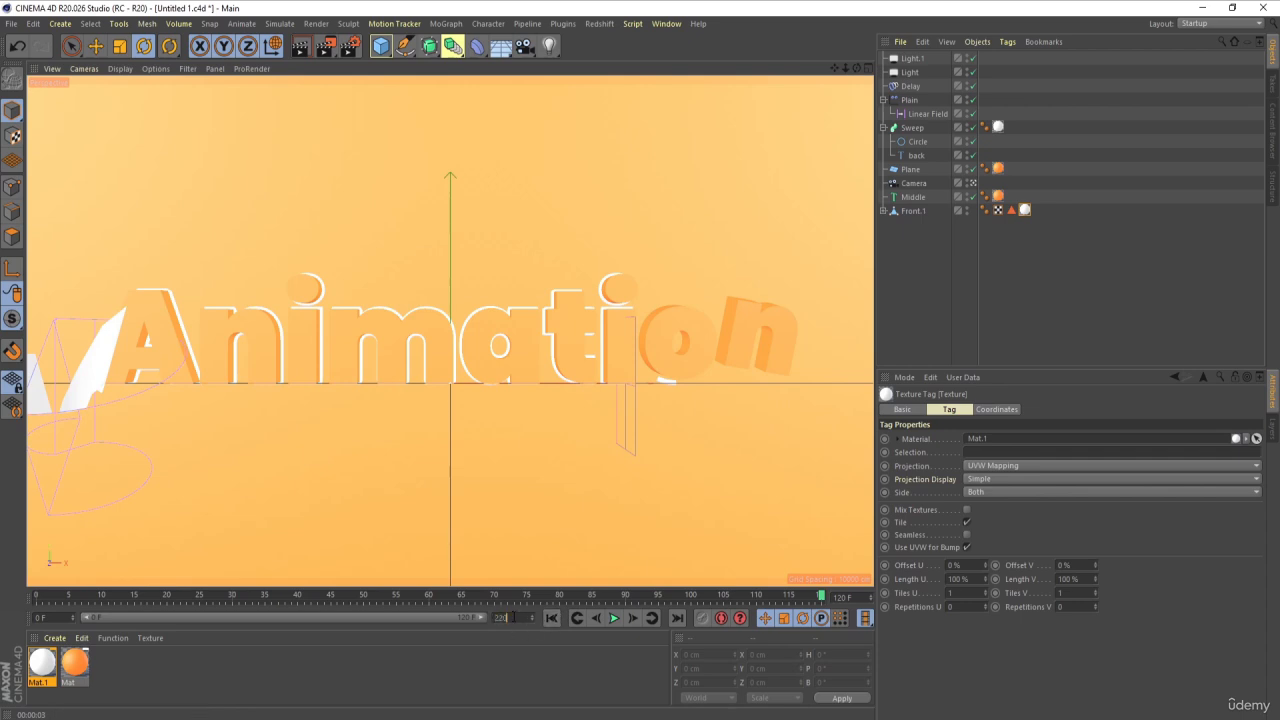
key("Return")
left_click_drag(307, 616, 488, 617)
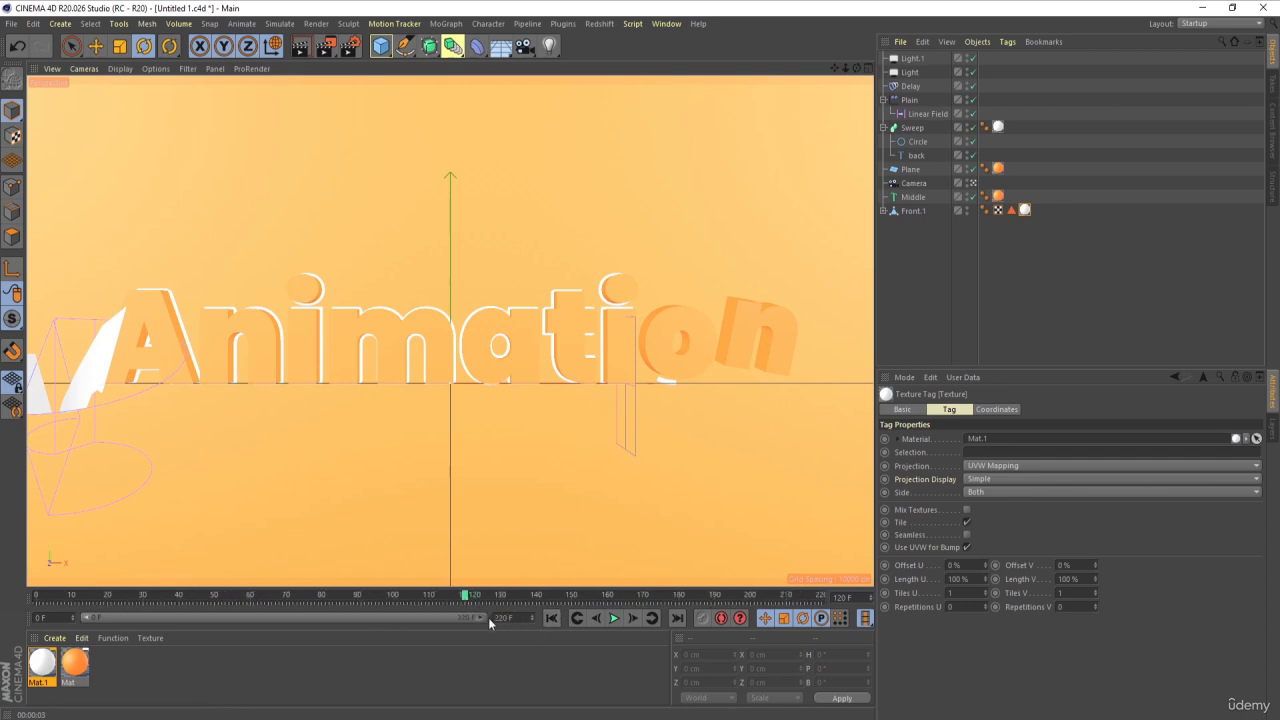
left_click(550, 617)
left_click(614, 617)
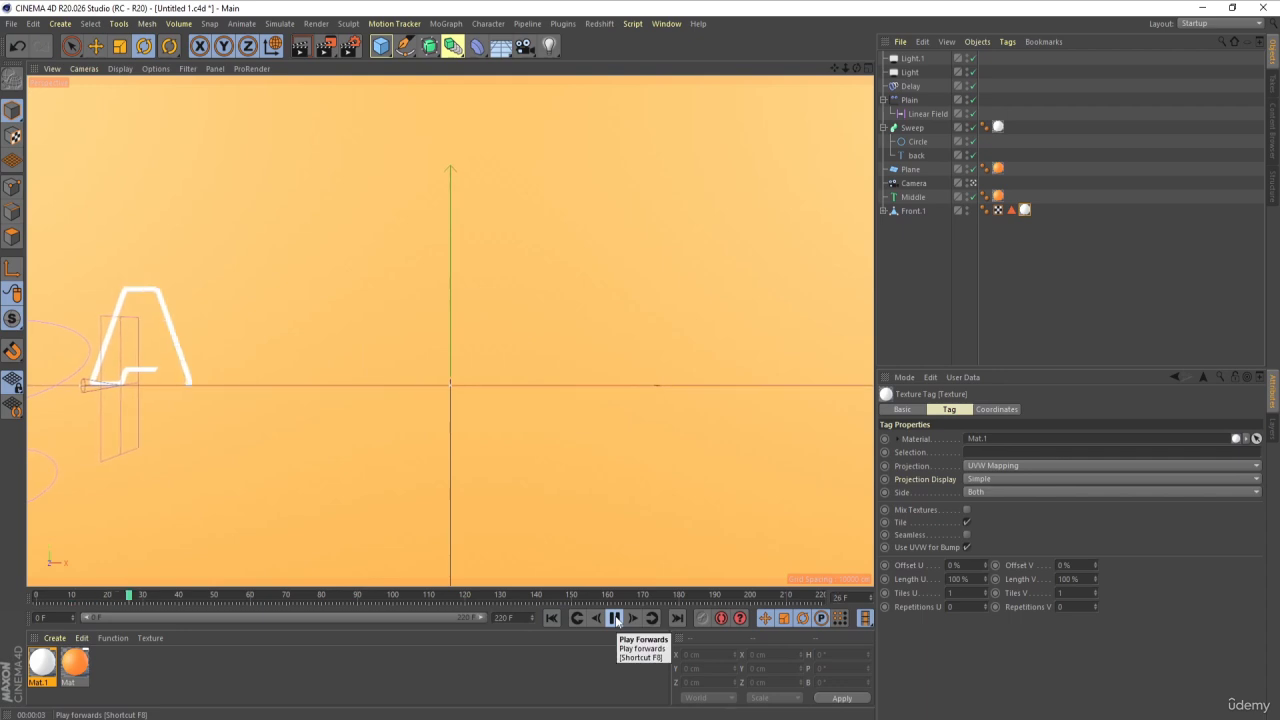